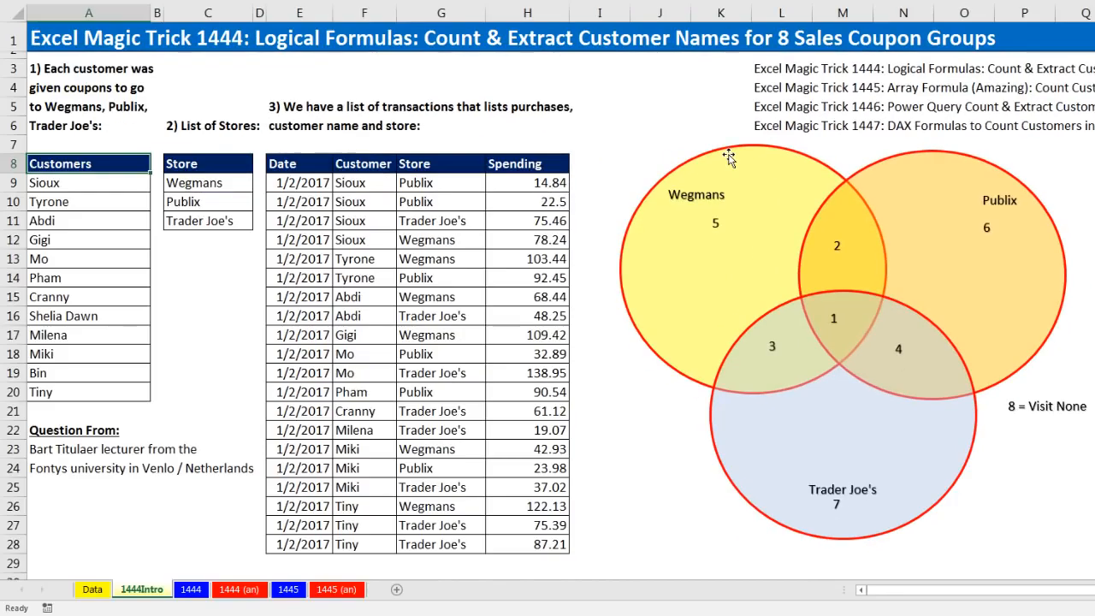
- Examine the list of customers and the list of stores on the 1444Intro sheet
{"action": "left_click_drag", "start_coordinate": [60, 169], "coordinate": [65, 390]}
{"action": "left_click", "coordinate": [118, 183]}
{"action": "left_click", "coordinate": [101, 206]}
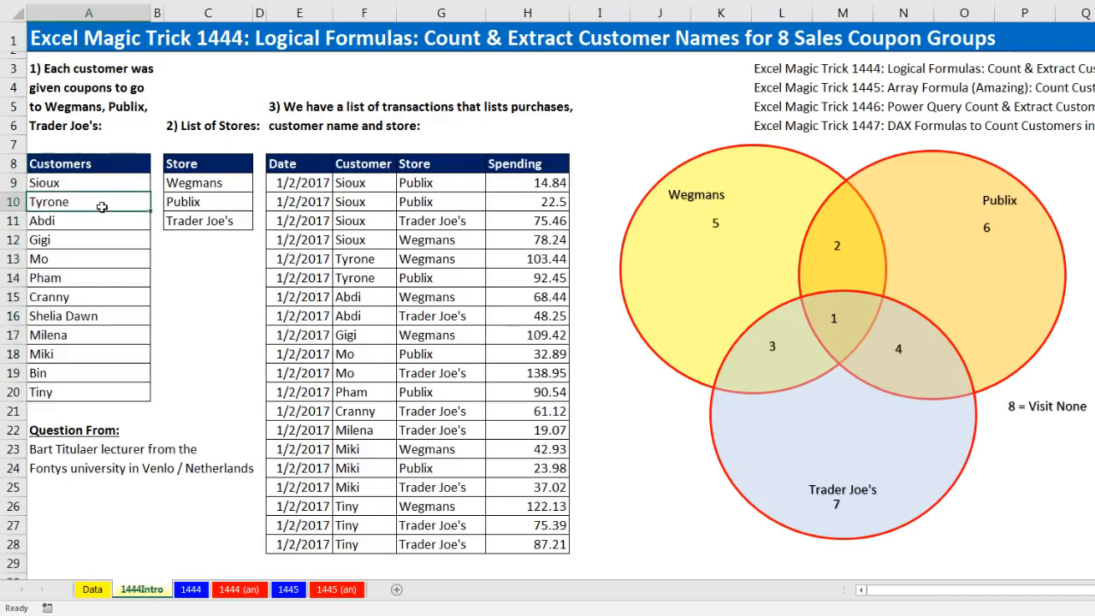
{"action": "left_click", "coordinate": [222, 184]}
{"action": "left_click", "coordinate": [218, 202]}
{"action": "left_click", "coordinate": [223, 221]}
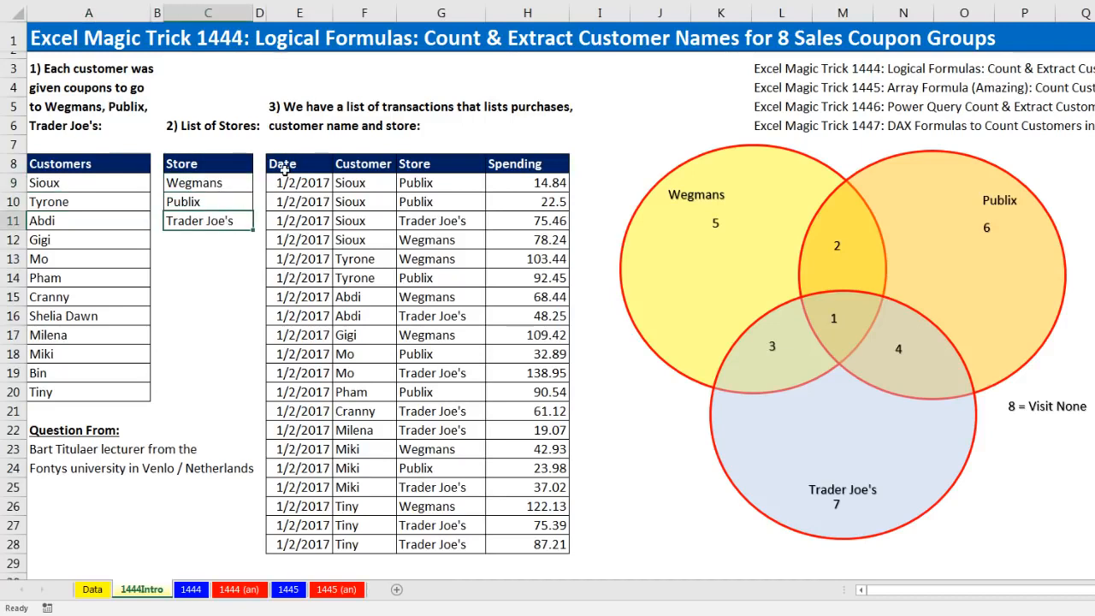
- Examine the transaction table and match customers' purchase rows, and a customer without purchases, to the Venn diagram's groups
{"action": "mouse_move", "coordinate": [286, 169]}
{"action": "left_mouse_down"}
{"action": "mouse_move", "coordinate": [368, 184]}
{"action": "mouse_move", "coordinate": [534, 278]}
{"action": "mouse_move", "coordinate": [526, 543]}
{"action": "left_mouse_up"}
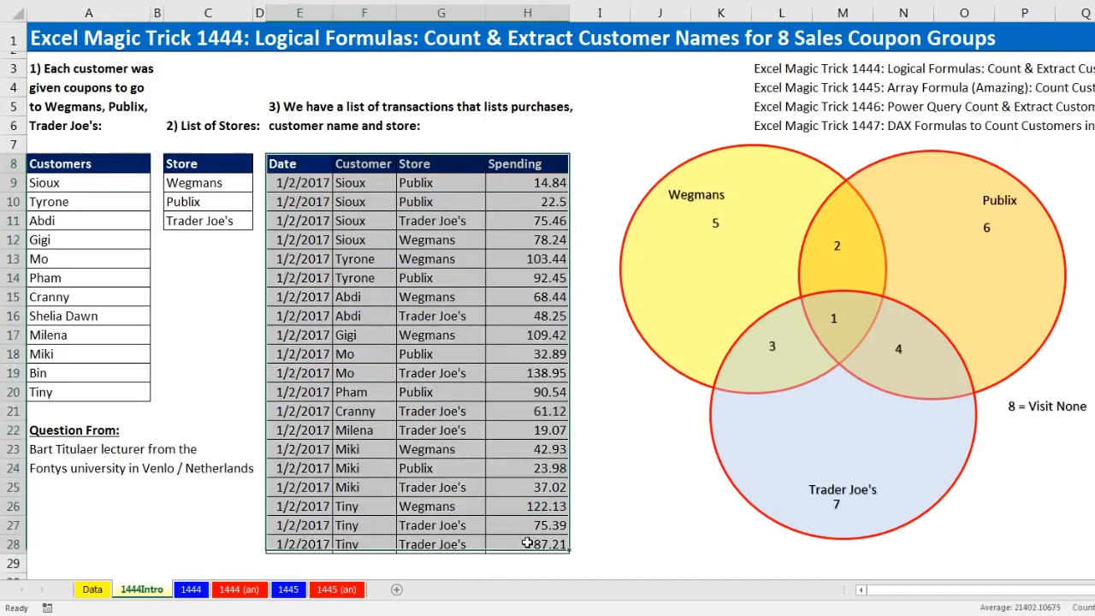
{"action": "left_click", "coordinate": [290, 188]}
{"action": "left_click_drag", "start_coordinate": [390, 200], "coordinate": [532, 222]}
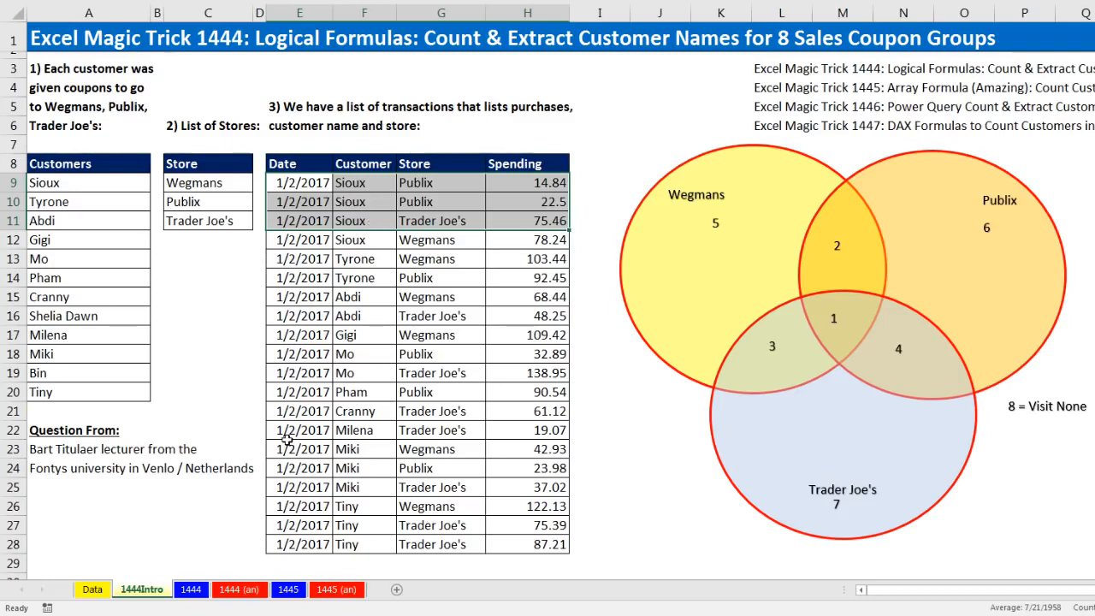
{"action": "left_click_drag", "start_coordinate": [290, 449], "coordinate": [518, 484]}
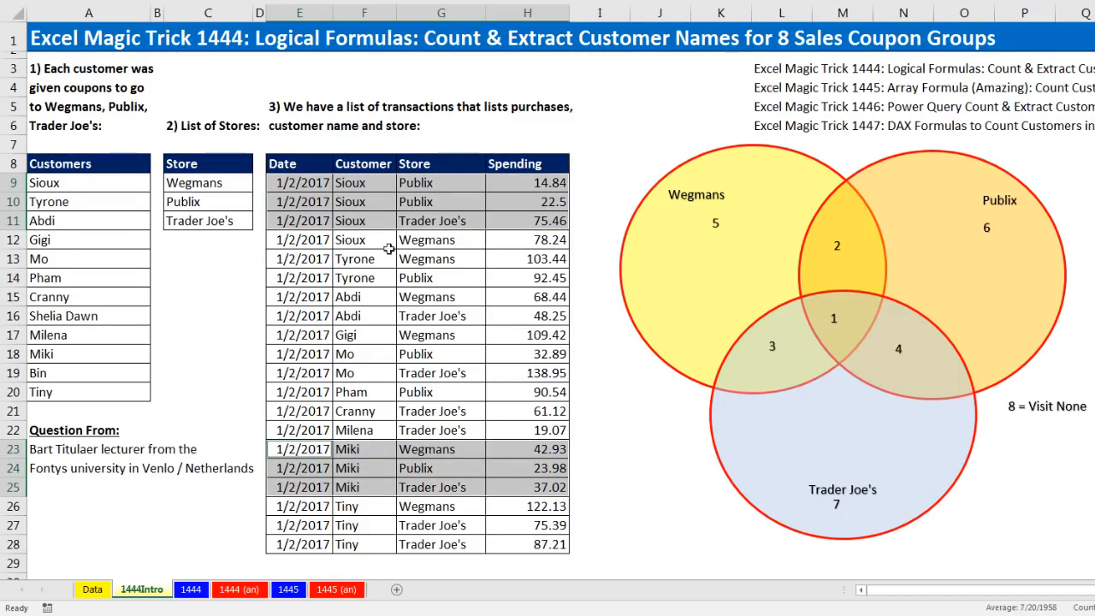
{"action": "left_click_drag", "start_coordinate": [291, 240], "coordinate": [530, 241]}
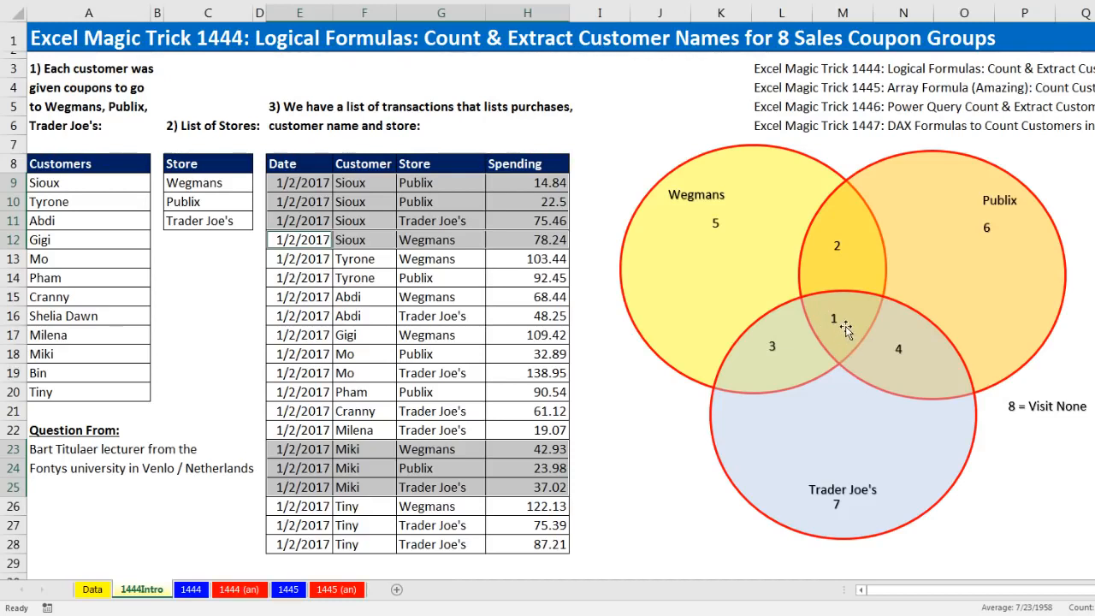
{"action": "left_click", "coordinate": [276, 399]}
{"action": "left_click_drag", "start_coordinate": [276, 398], "coordinate": [541, 397]}
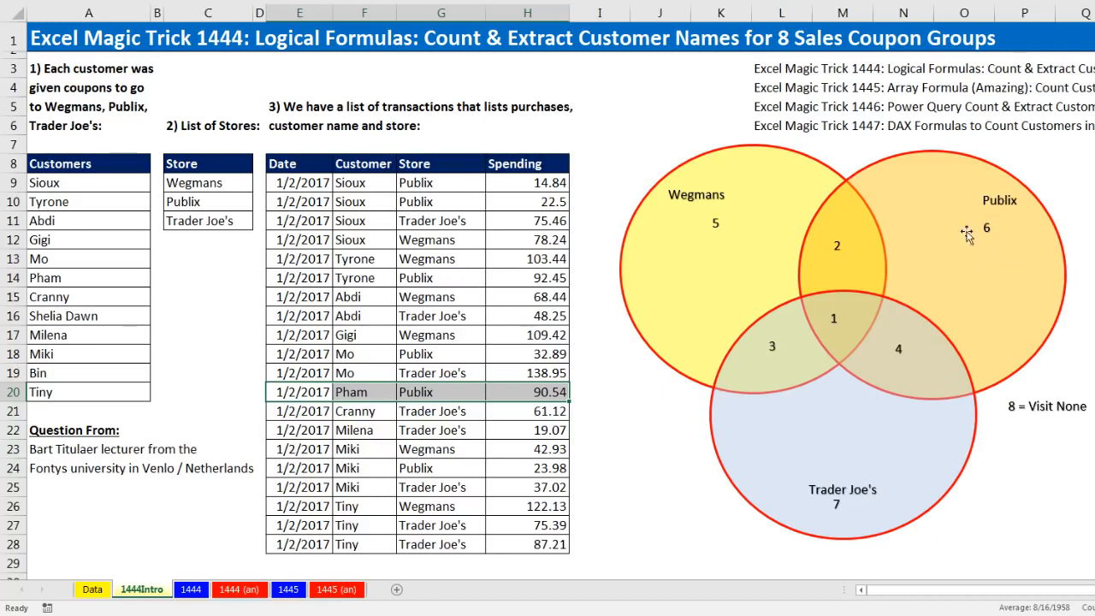
{"action": "left_click", "coordinate": [77, 370]}
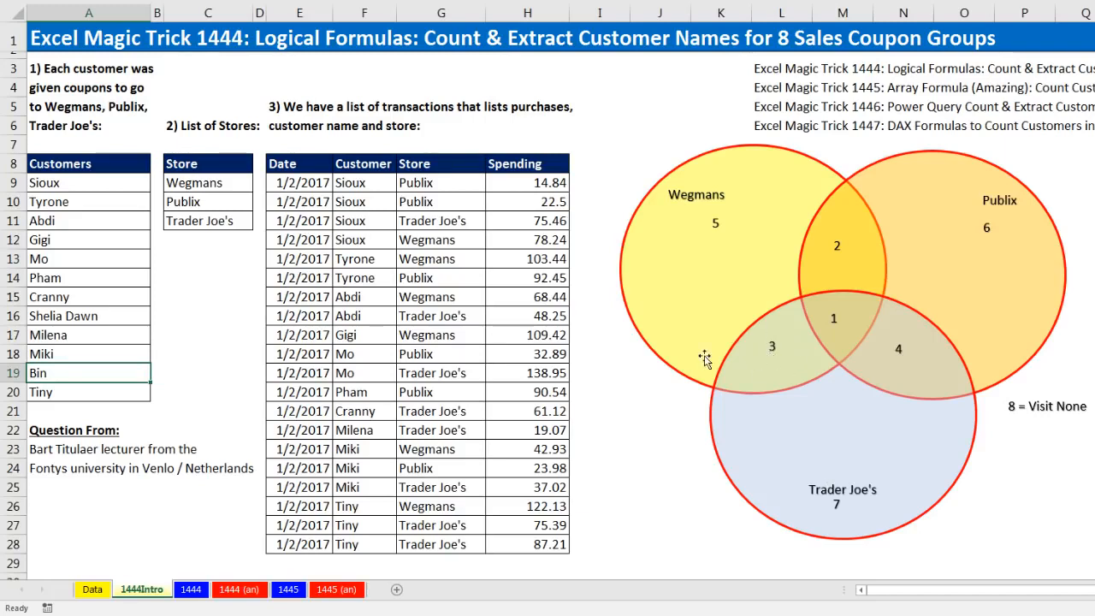
- Review the full dataset on the Data sheet and the finished example on the 1444 (an) sheet
{"action": "left_click", "coordinate": [102, 590]}
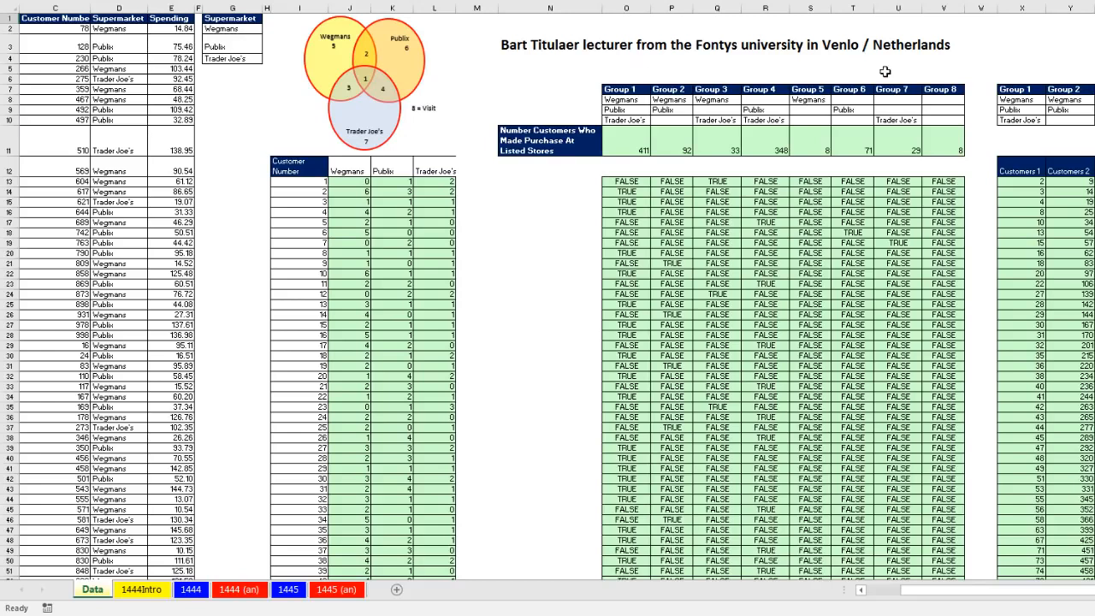
{"action": "left_click_drag", "start_coordinate": [911, 592], "coordinate": [845, 598]}
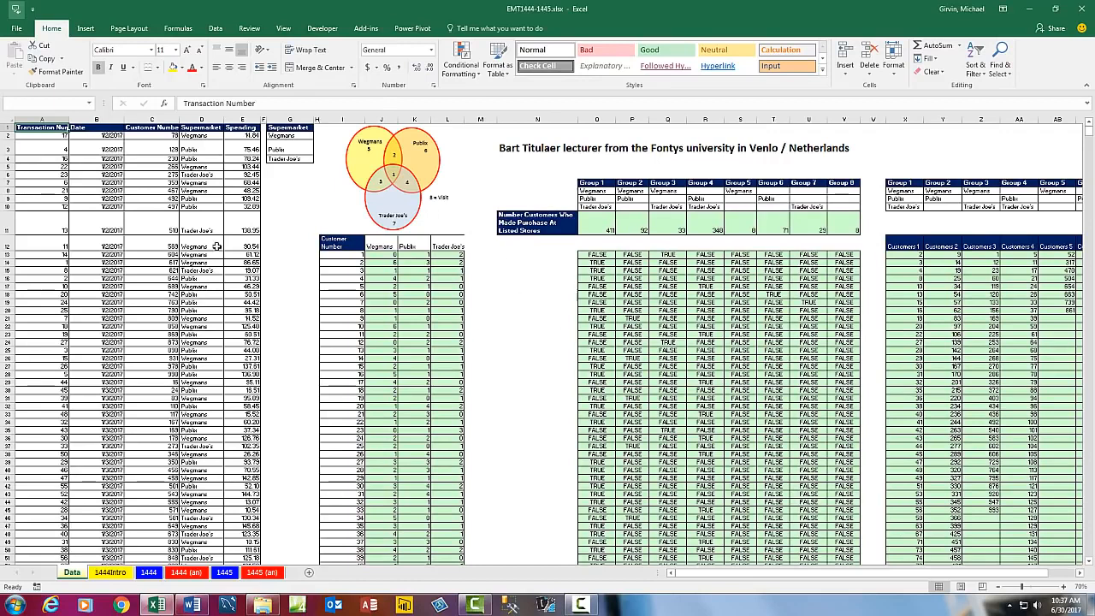
{"action": "left_click", "coordinate": [116, 573]}
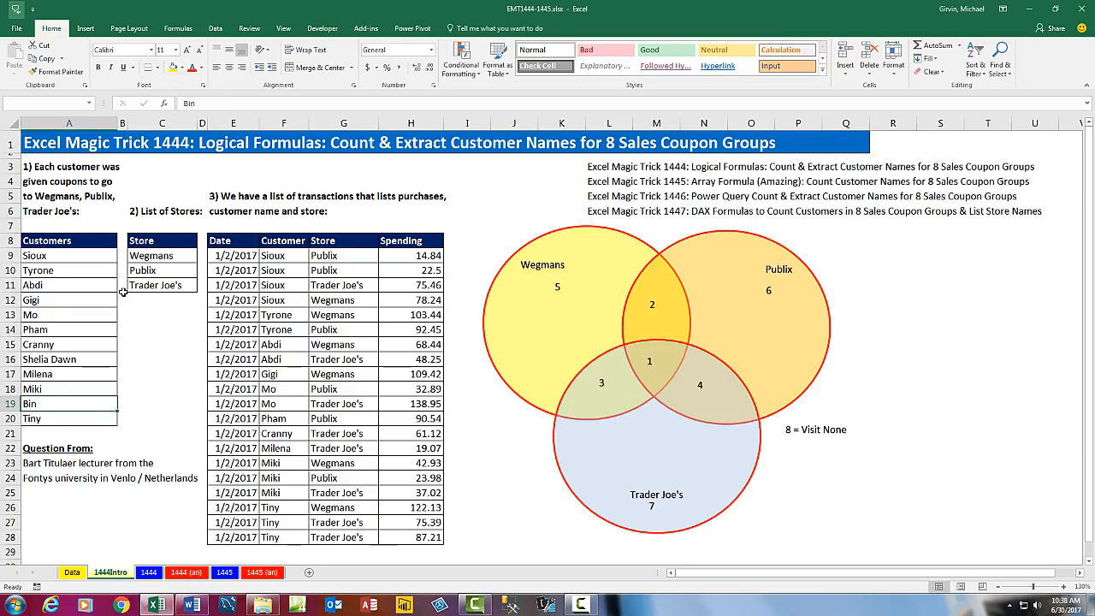
{"action": "left_click", "coordinate": [72, 571]}
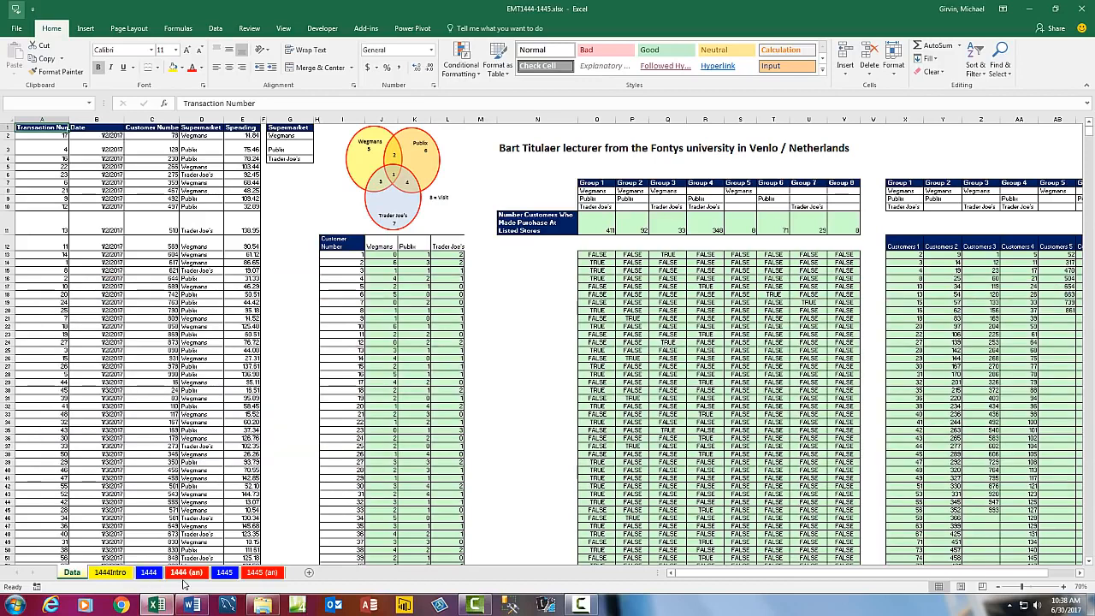
{"action": "left_click", "coordinate": [184, 572]}
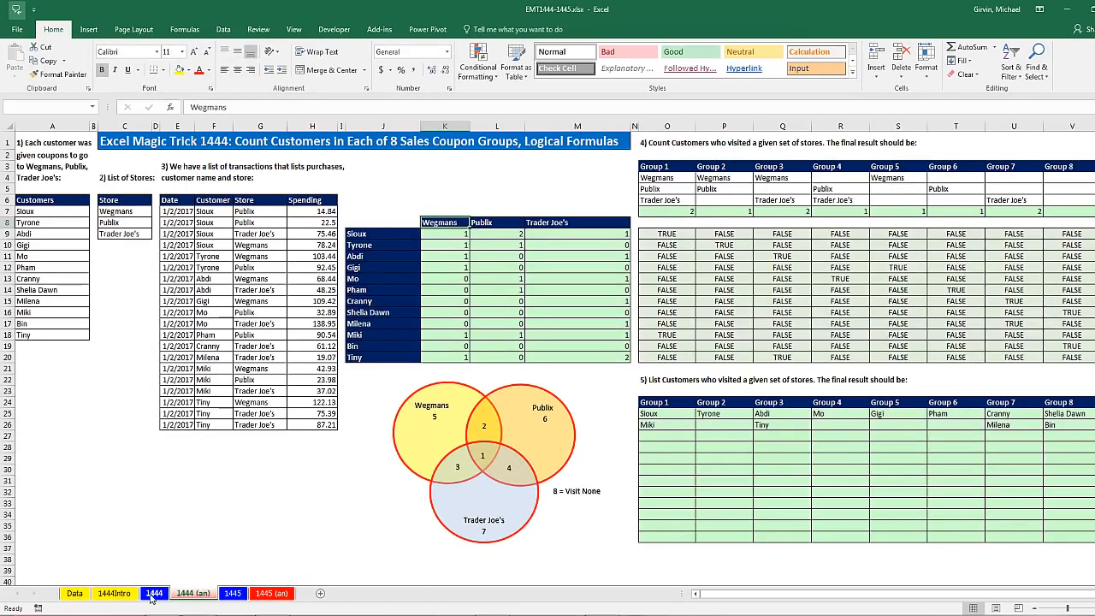
- Open the 1444 sheet and go over the empty grid of customers against Wegmans, Publix and Trader Joe's
{"action": "left_click", "coordinate": [153, 594]}
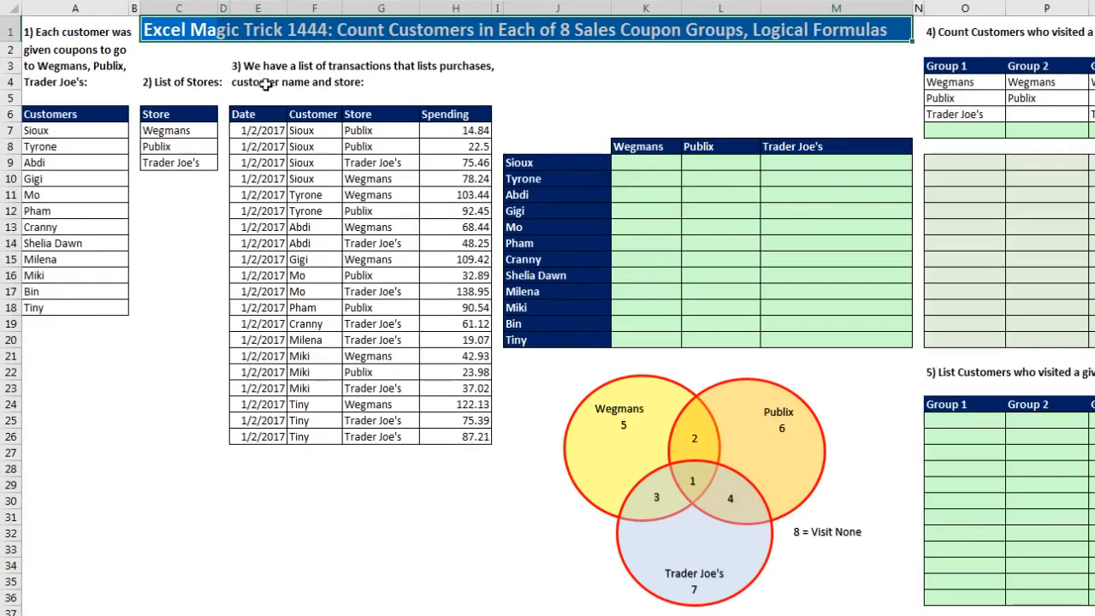
{"action": "left_click", "coordinate": [546, 164]}
{"action": "left_click", "coordinate": [548, 179]}
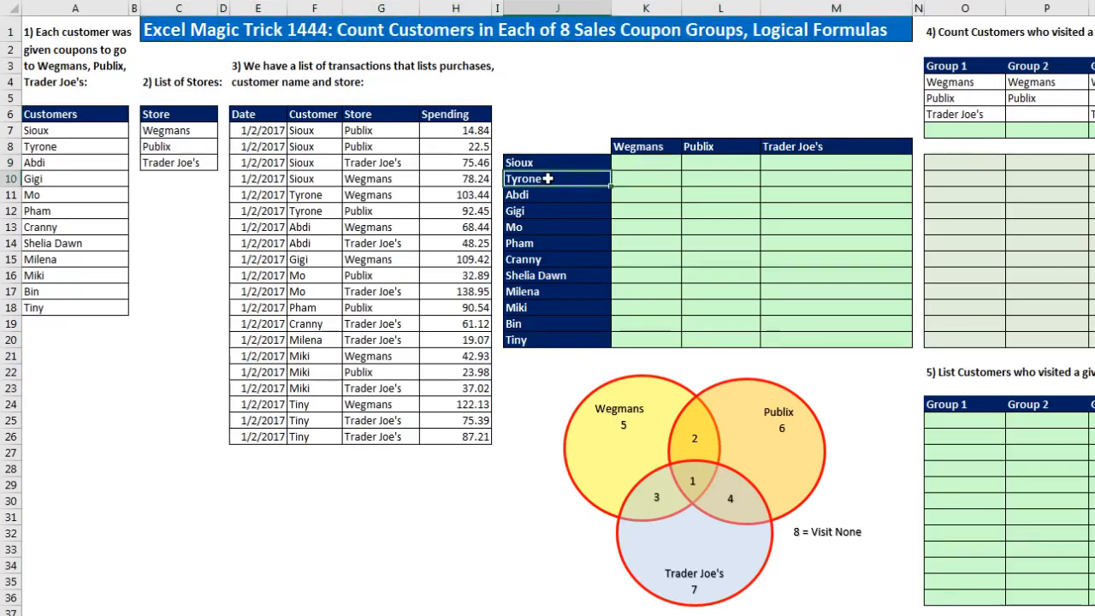
{"action": "left_click", "coordinate": [628, 181]}
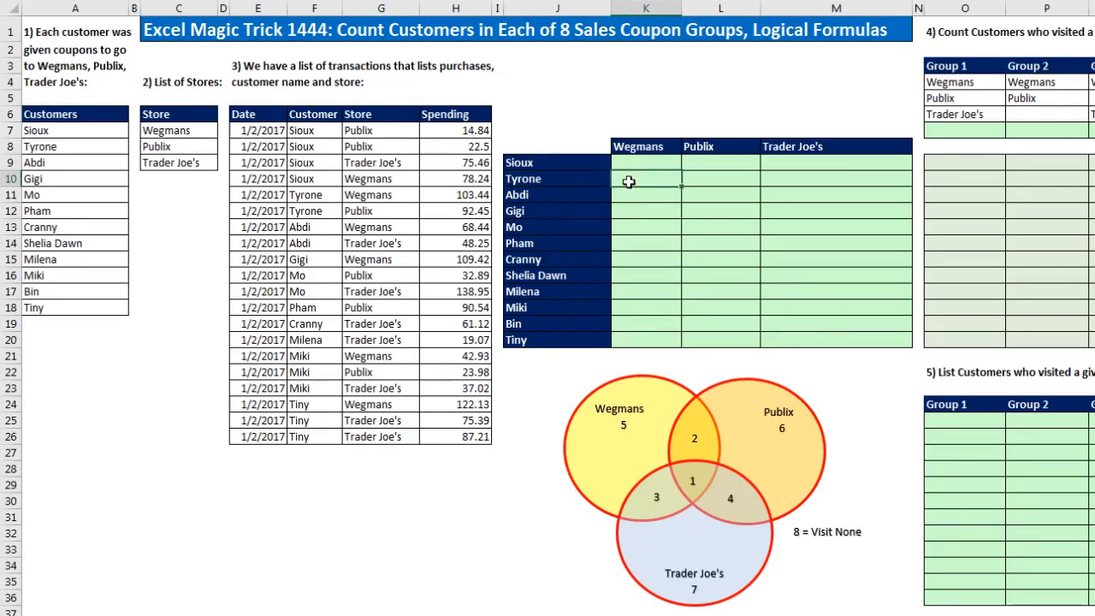
{"action": "left_click", "coordinate": [700, 175]}
{"action": "left_click", "coordinate": [788, 183]}
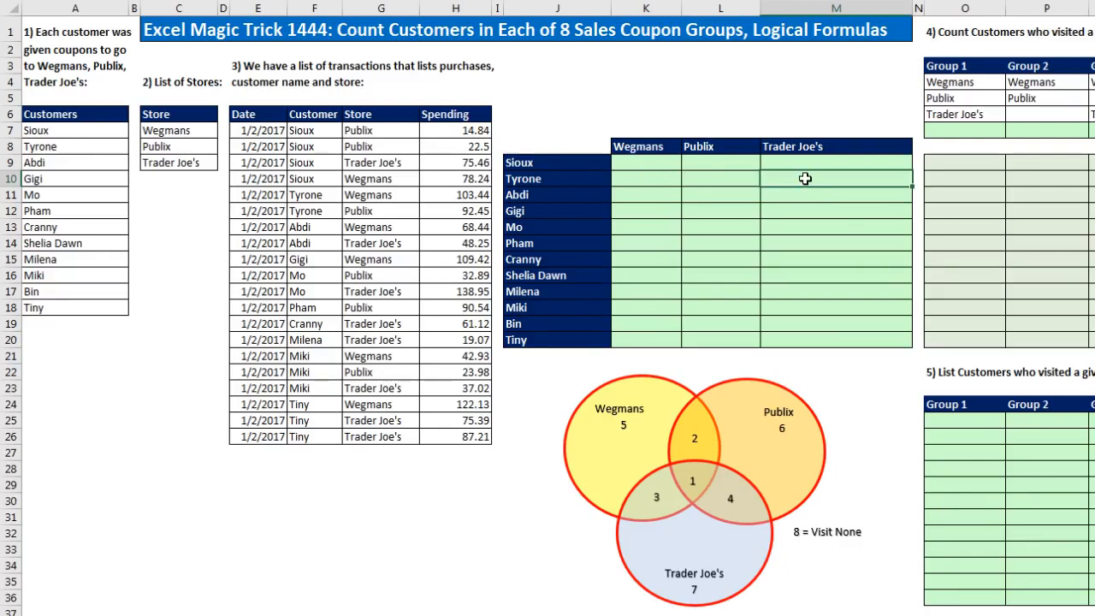
{"action": "left_click", "coordinate": [715, 212]}
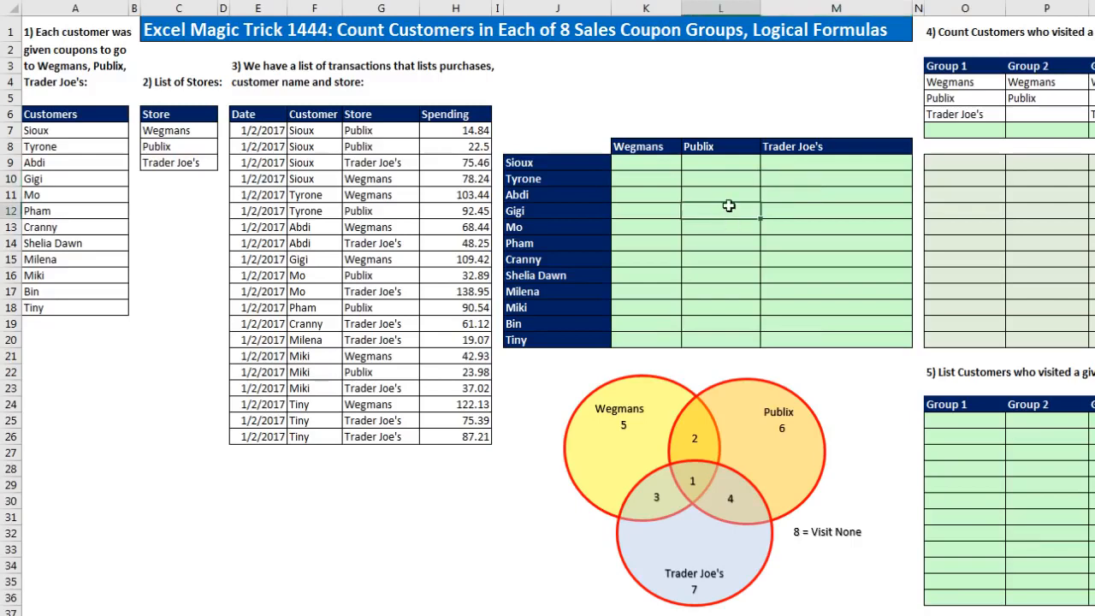
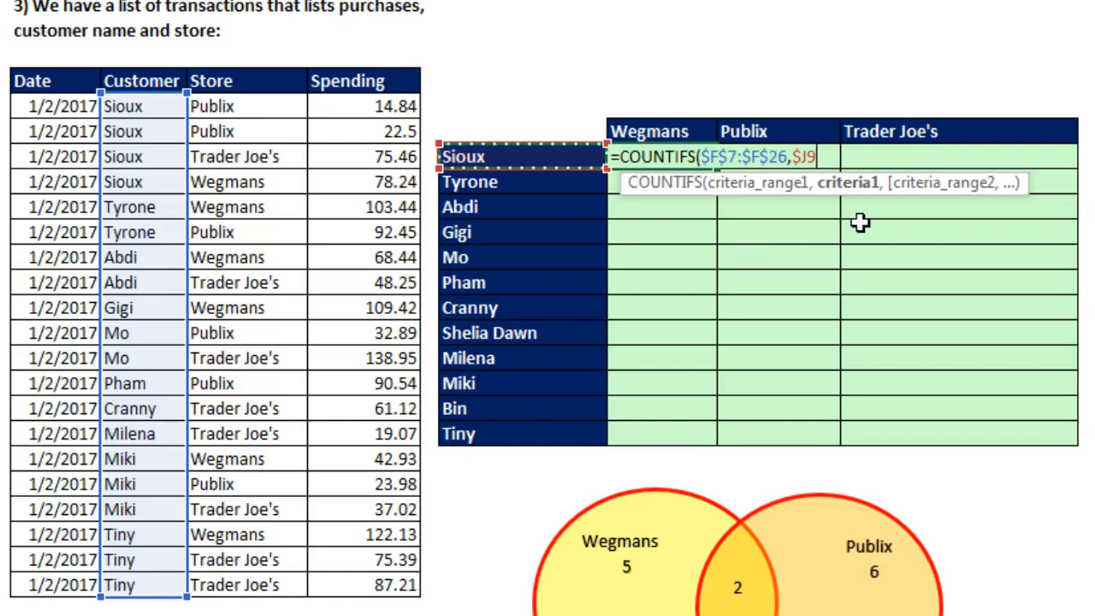
- Complete the COUNTIFS formula in K9 with criteria range $G$7:$G$26 and criterion K$8, and enter it
{"action": "type", "text": ","}
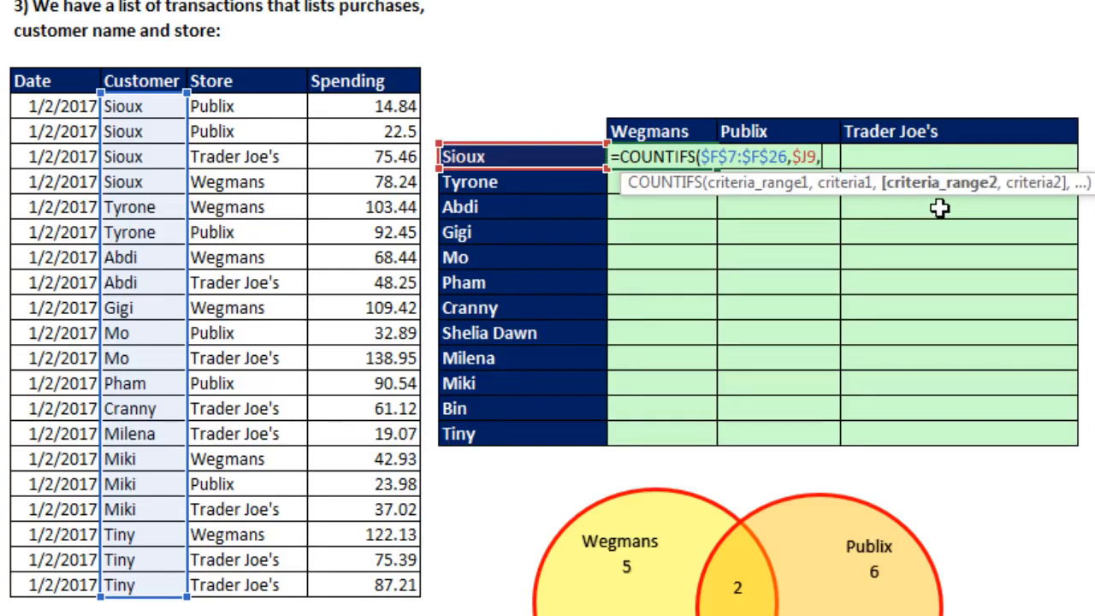
{"action": "left_click_drag", "start_coordinate": [236, 114], "coordinate": [254, 590]}
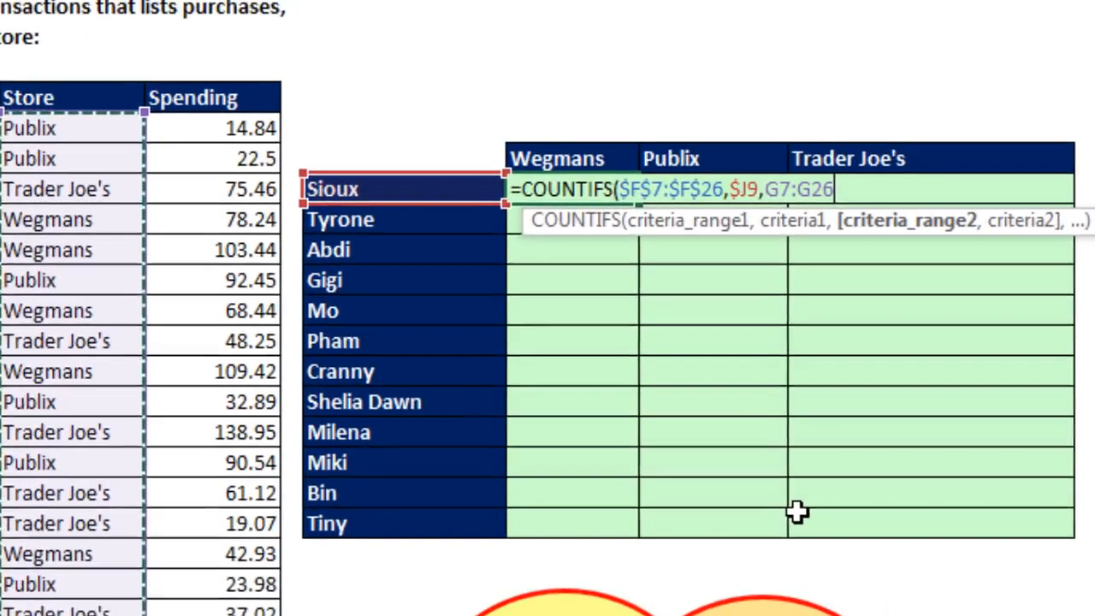
{"action": "key", "text": "F4"}
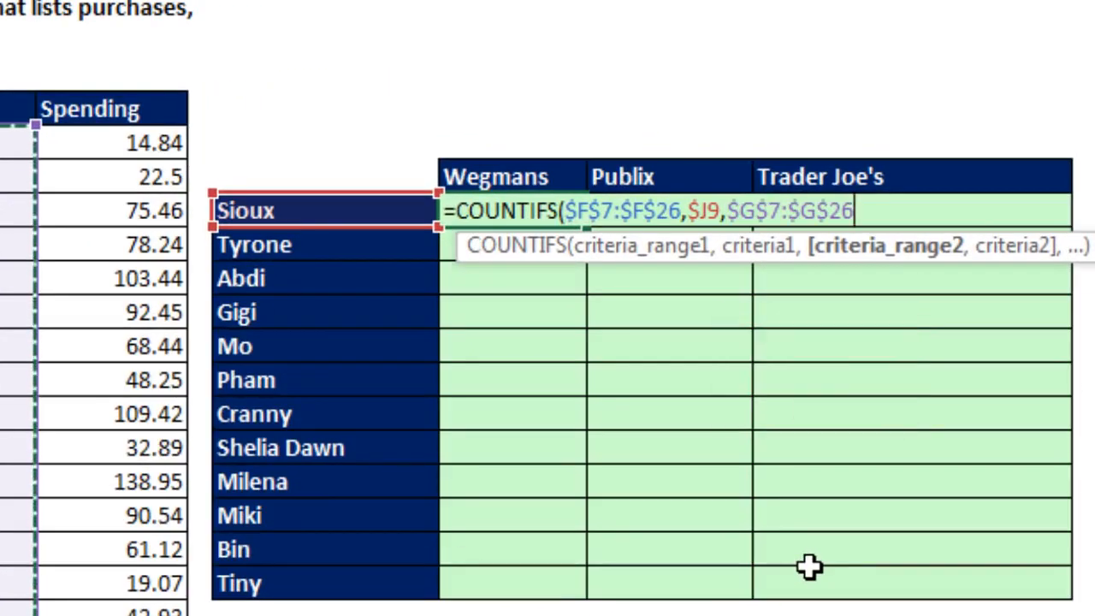
{"action": "type", "text": ","}
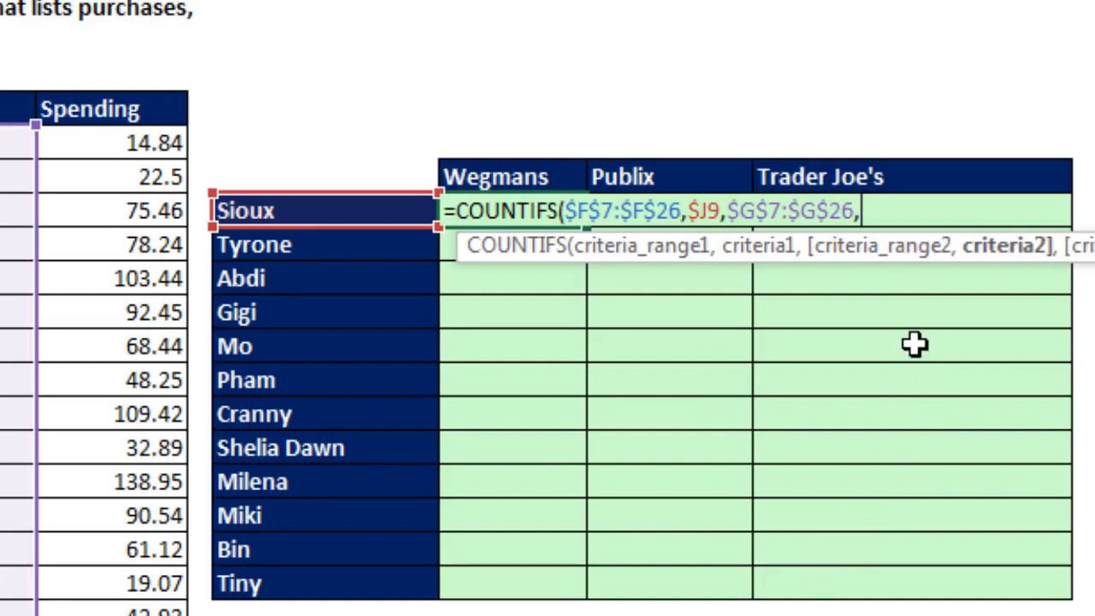
{"action": "left_click", "coordinate": [513, 178]}
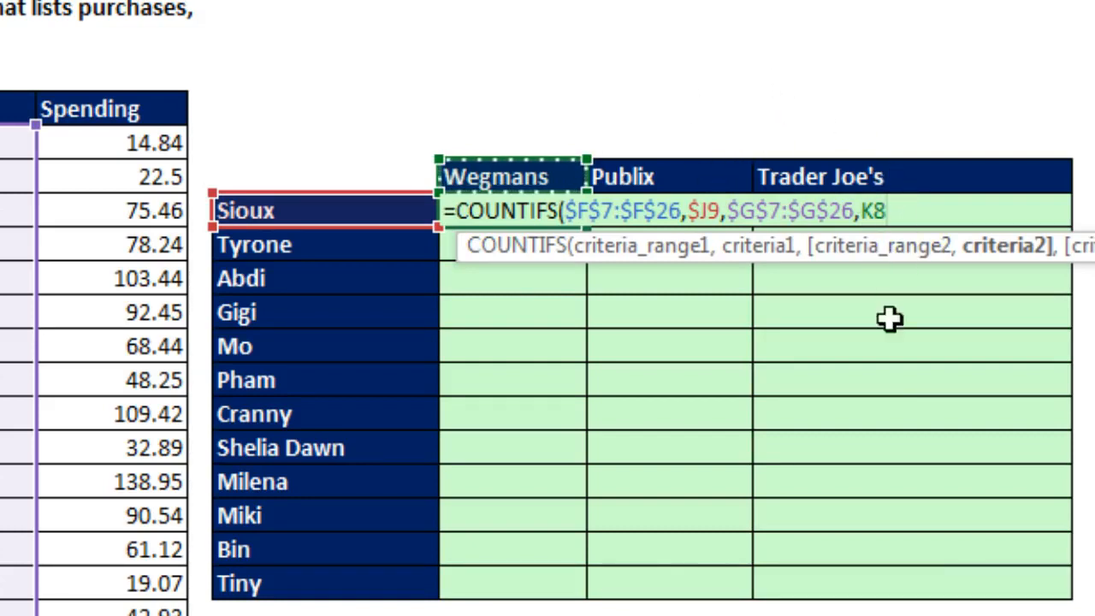
{"action": "key", "text": "F4"}
{"action": "key", "text": "F4"}
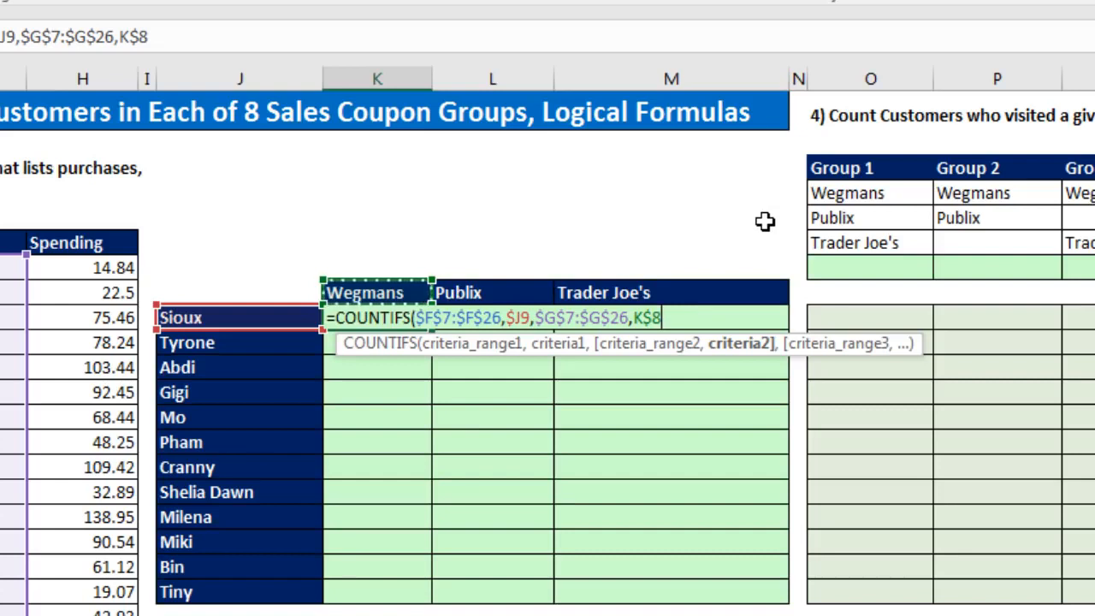
{"action": "type", "text": ")"}
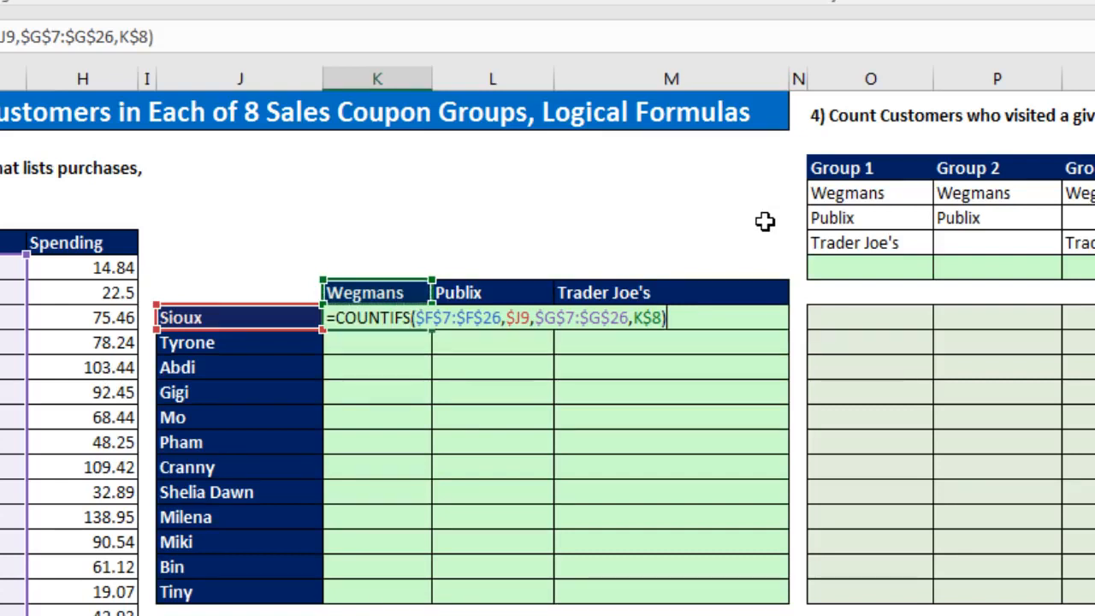
{"action": "key", "text": "ctrl+Return"}
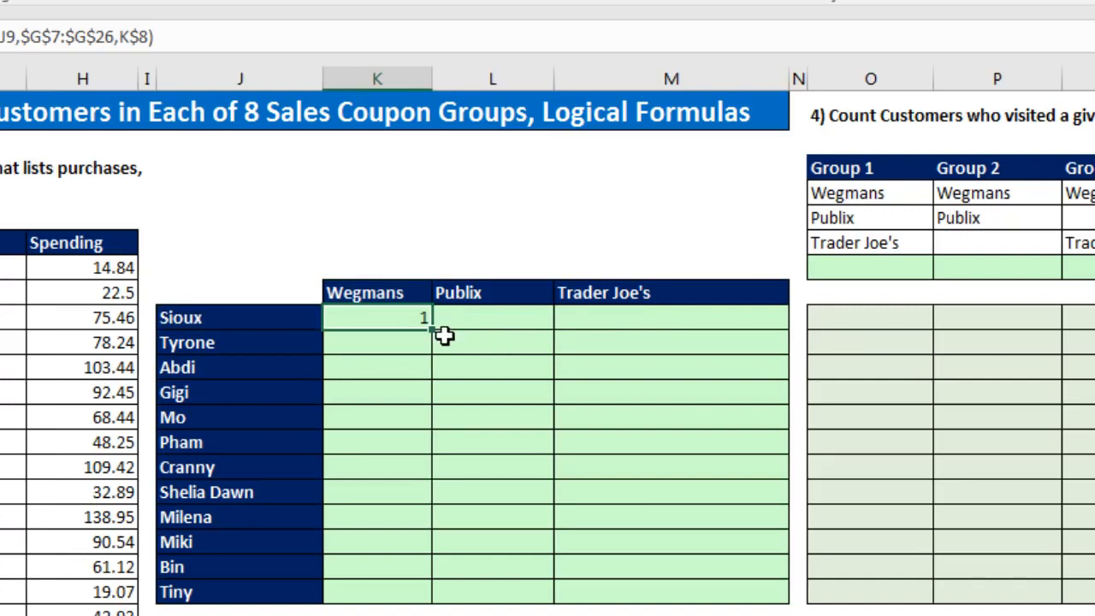
- Copy the K9 formula across to column M and down to row 20, and check the cell references in M20
{"action": "left_click_drag", "start_coordinate": [438, 332], "coordinate": [782, 326]}
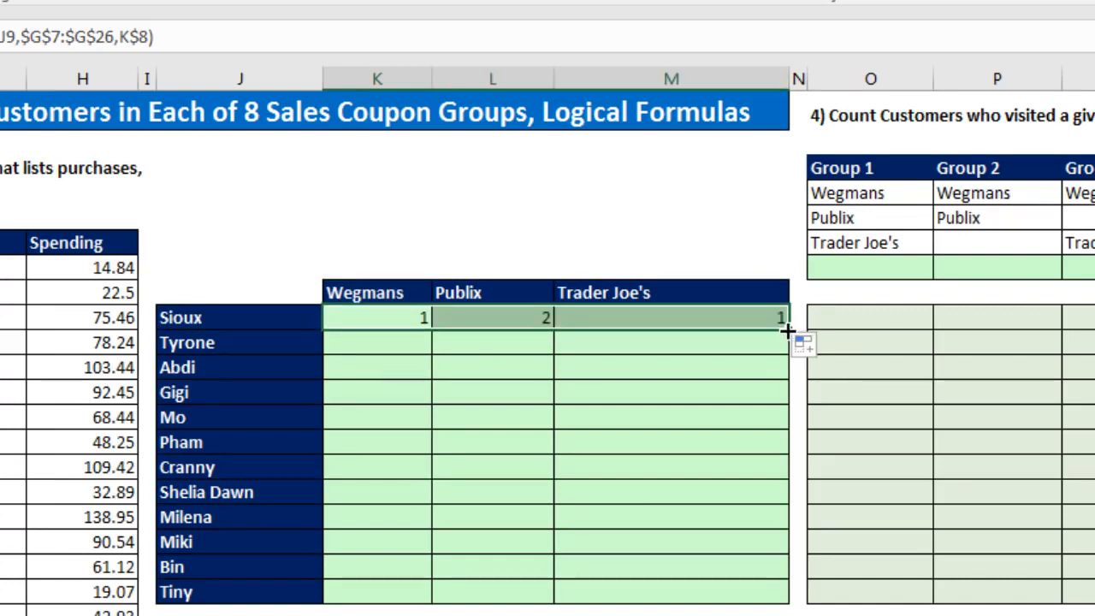
{"action": "double_click", "coordinate": [786, 329]}
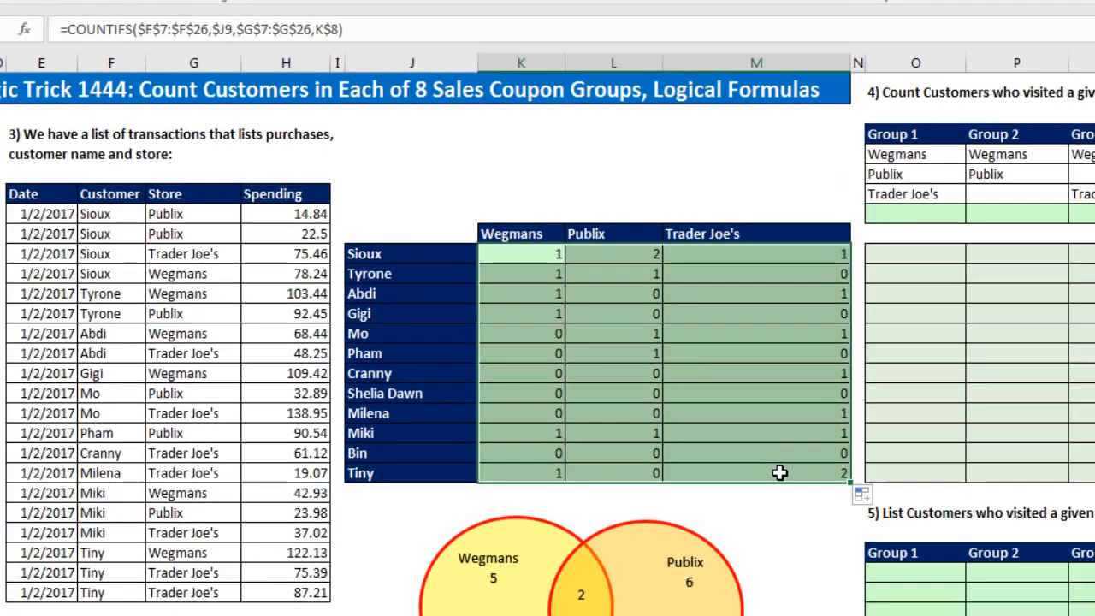
{"action": "left_click", "coordinate": [766, 492]}
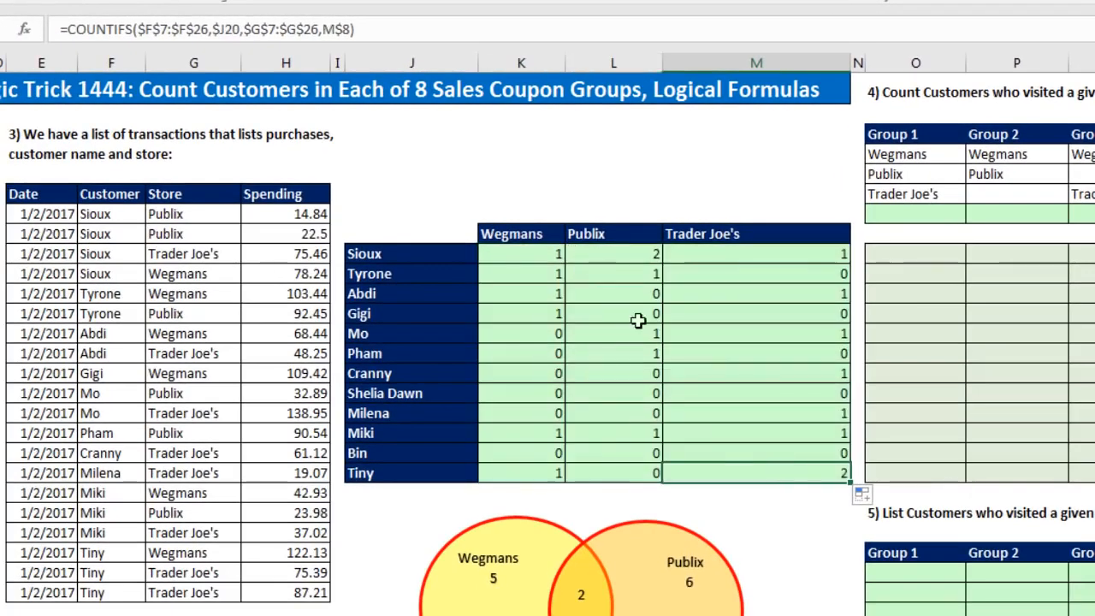
{"action": "key", "text": "F2"}
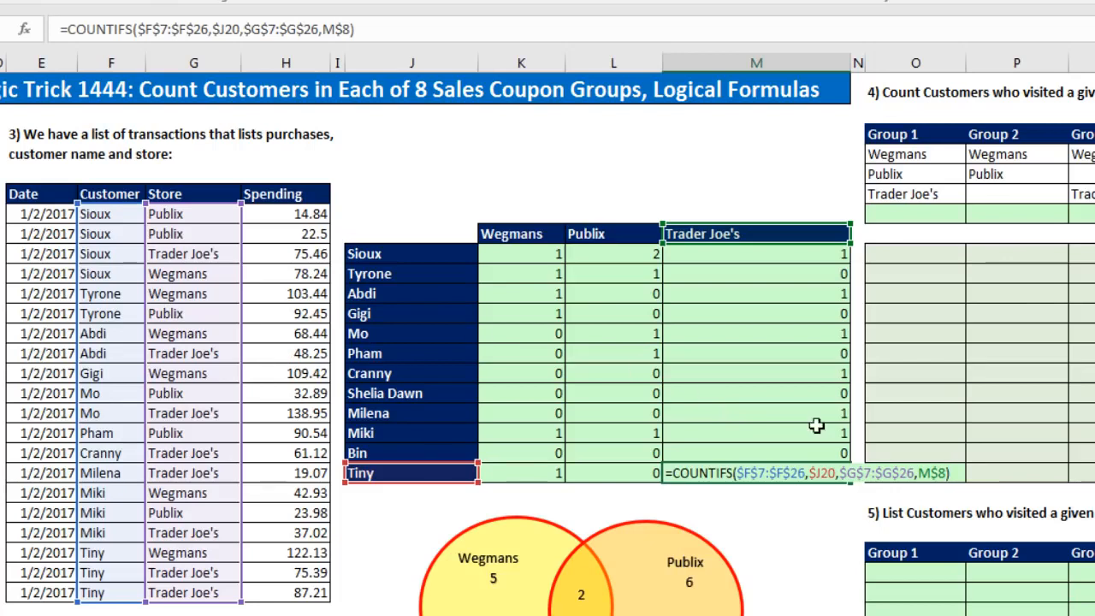
{"action": "key", "text": "ctrl+Return"}
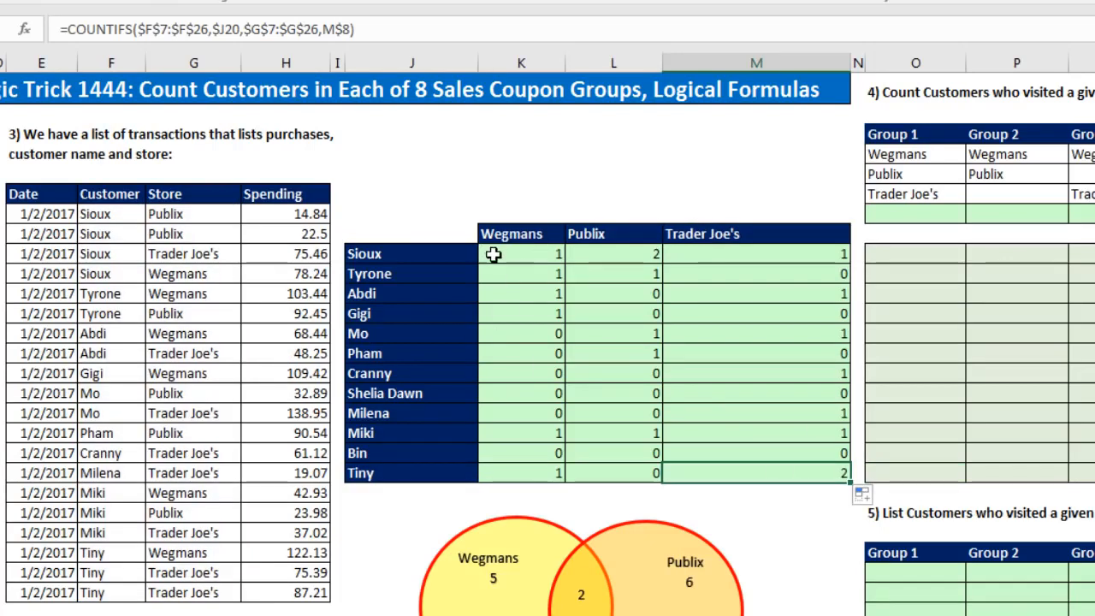
- Examine the store visit counts in the first two customer rows of the grid
{"action": "left_click_drag", "start_coordinate": [494, 255], "coordinate": [760, 253]}
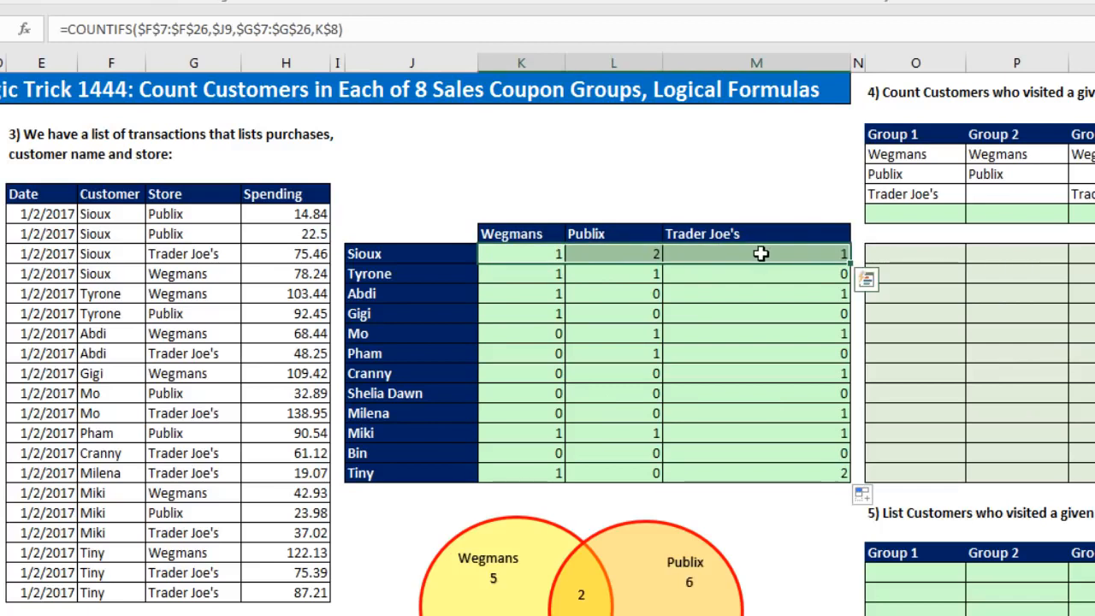
{"action": "left_click_drag", "start_coordinate": [520, 275], "coordinate": [657, 275]}
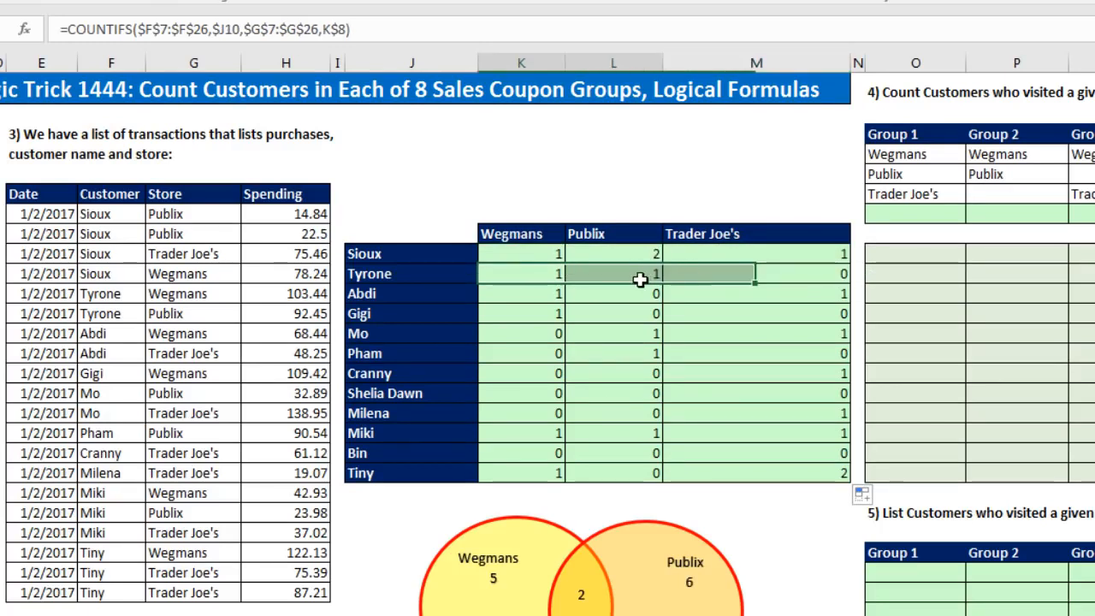
{"action": "left_click", "coordinate": [731, 275]}
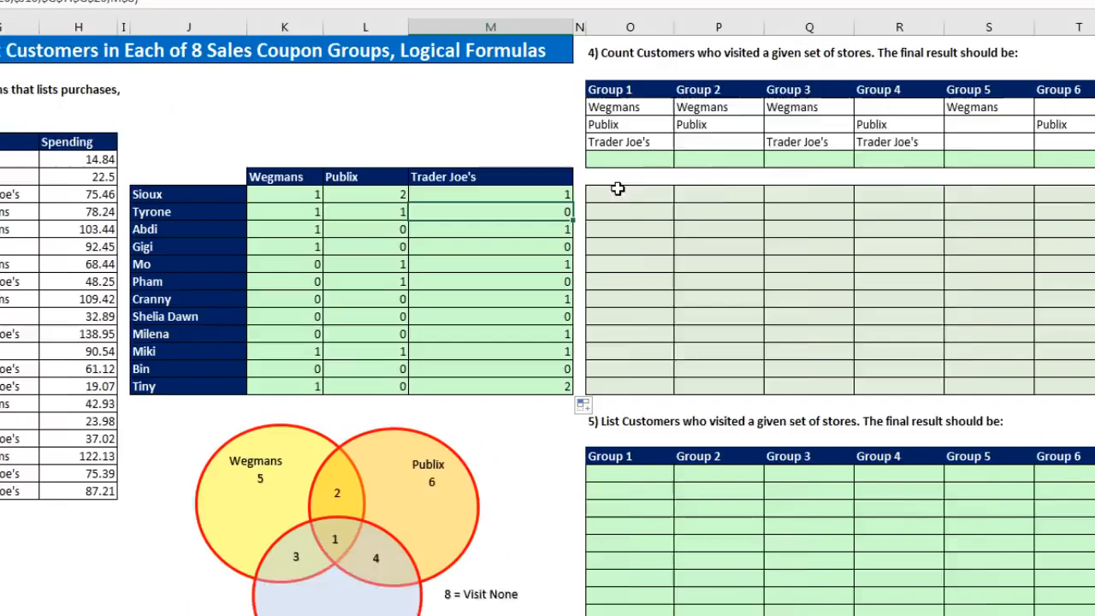
{"action": "left_click", "coordinate": [915, 253]}
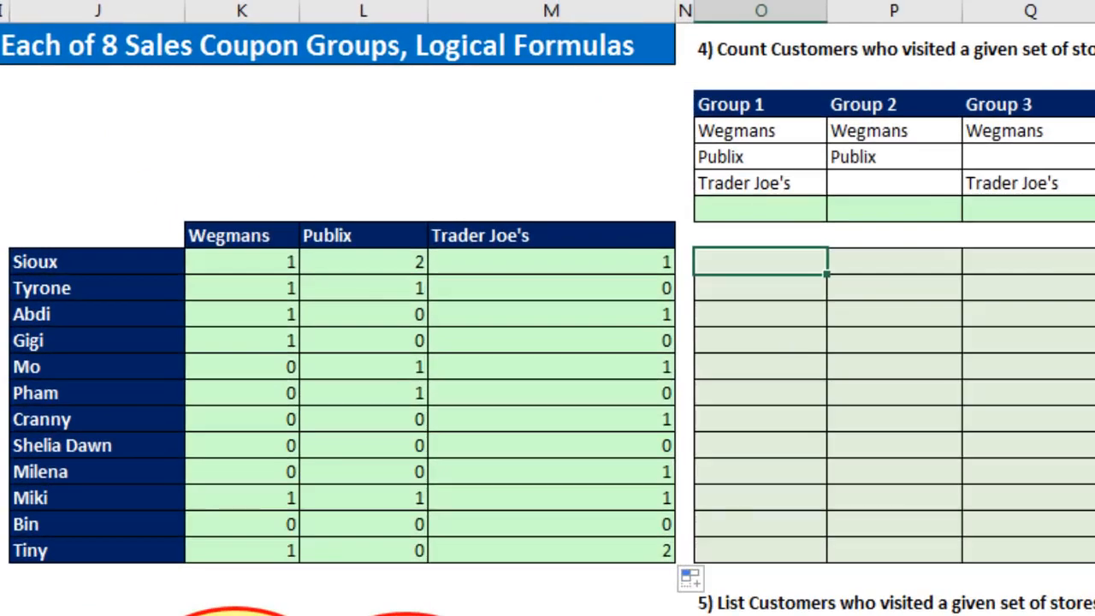
{"action": "type", "text": "=if"}
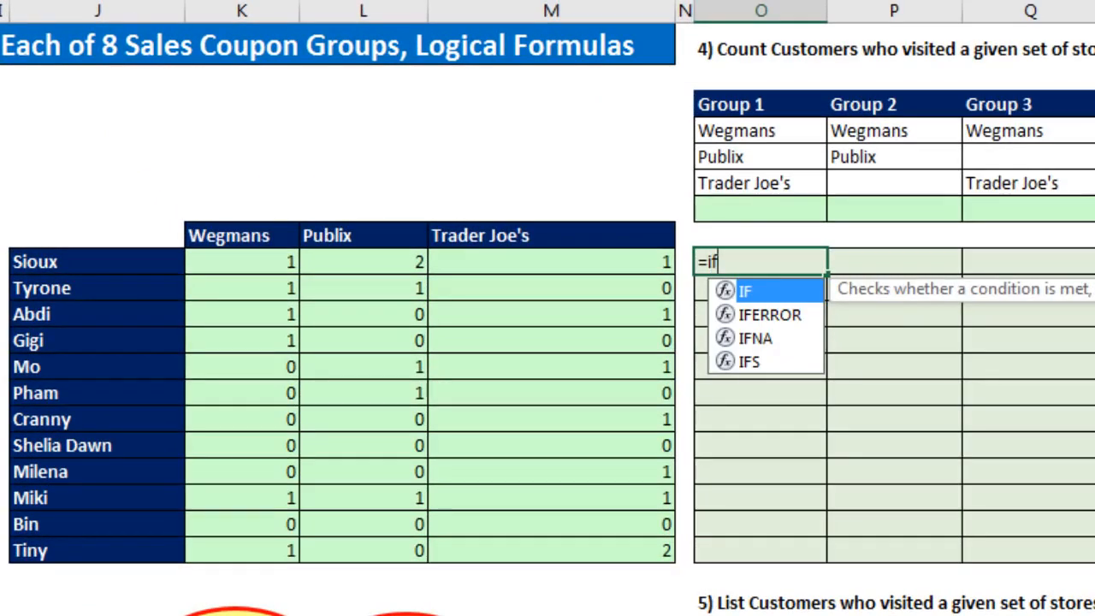
{"action": "key", "text": "BackSpace"}
{"action": "key", "text": "BackSpace"}
{"action": "type", "text": "and"}
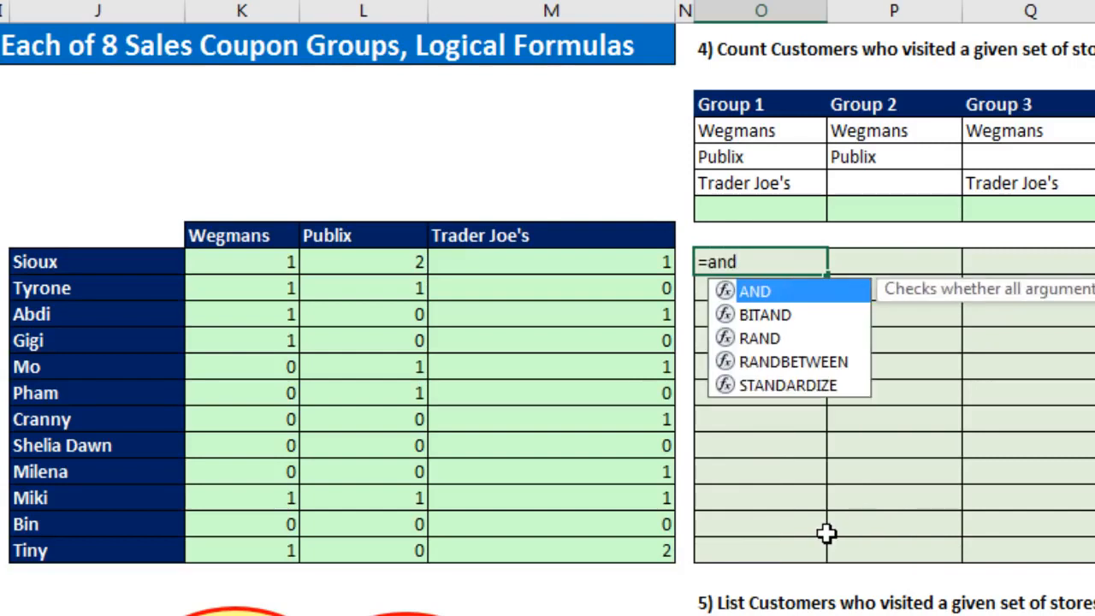
{"action": "key", "text": "BackSpace"}
{"action": "key", "text": "BackSpace"}
{"action": "key", "text": "BackSpace"}
{"action": "type", "text": "not"}
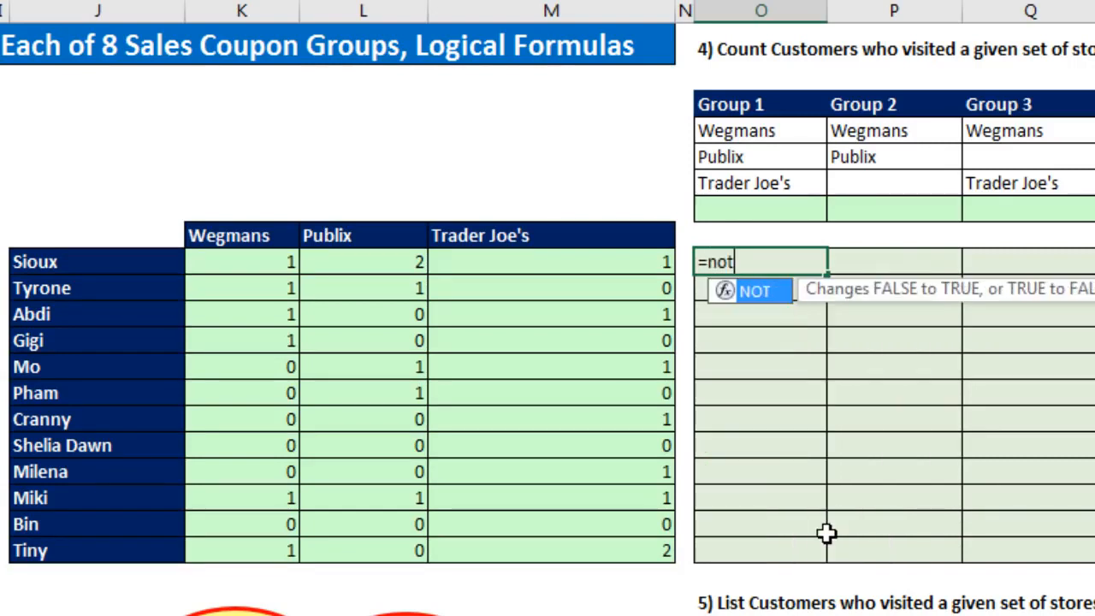
{"action": "key", "text": "BackSpace"}
{"action": "key", "text": "BackSpace"}
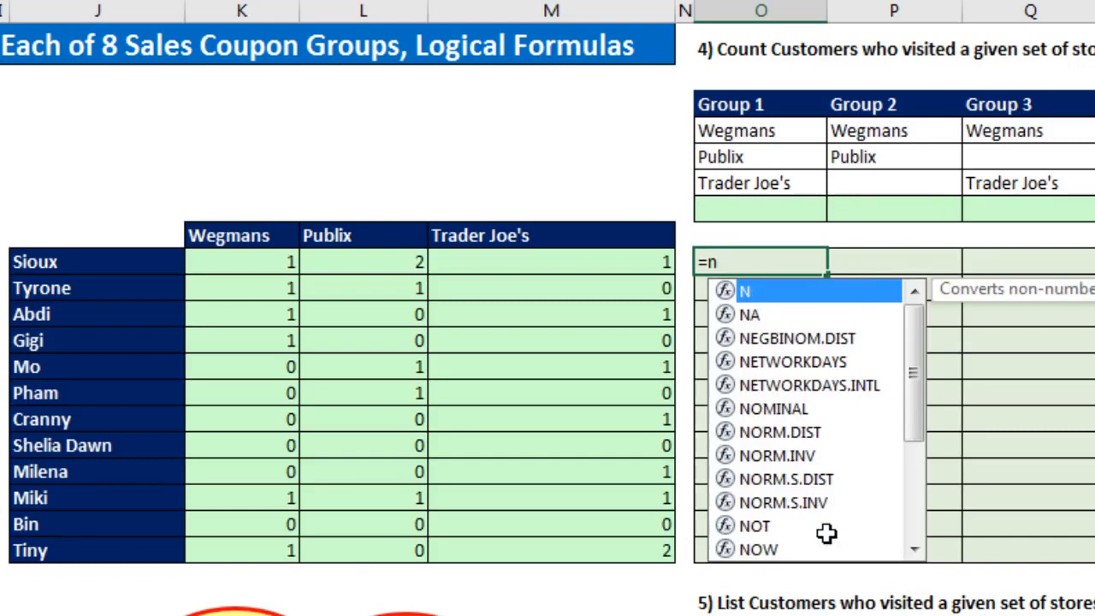
{"action": "key", "text": "BackSpace"}
{"action": "type", "text": "or"}
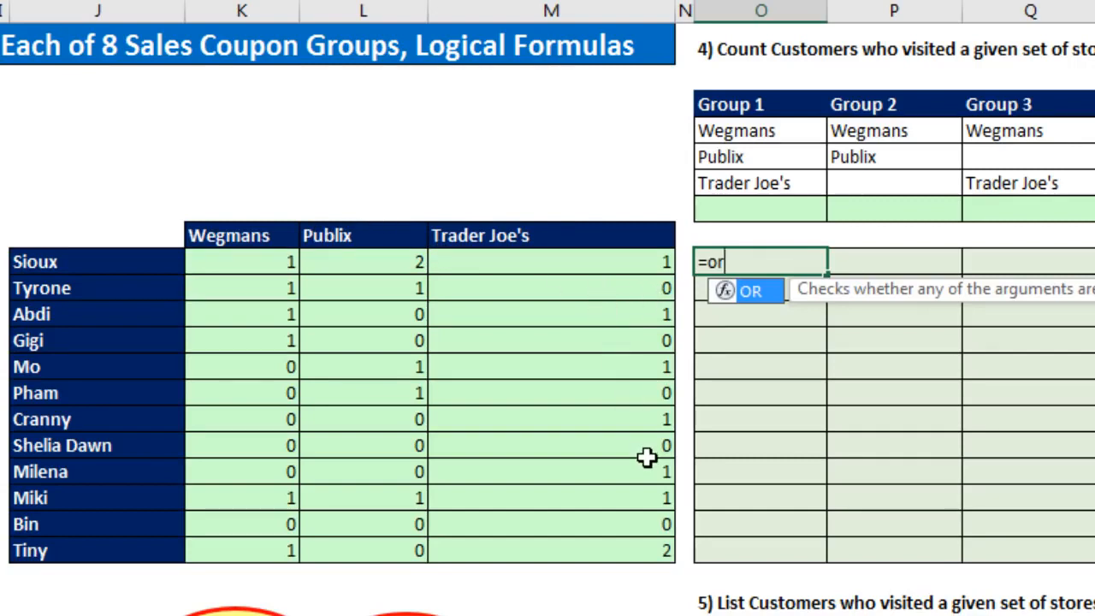
{"action": "key", "text": "Escape"}
{"action": "key", "text": "Escape"}
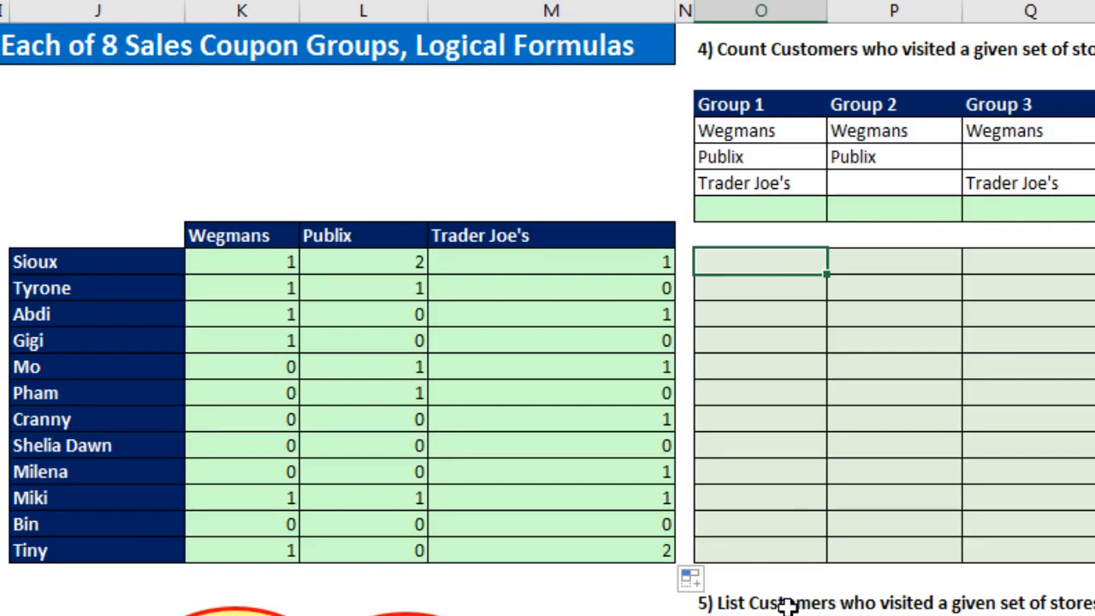
- Enter =AND(K9:M9) in O9 to test whether the first customer visited all three Group 1 stores
{"action": "type", "text": "=and"}
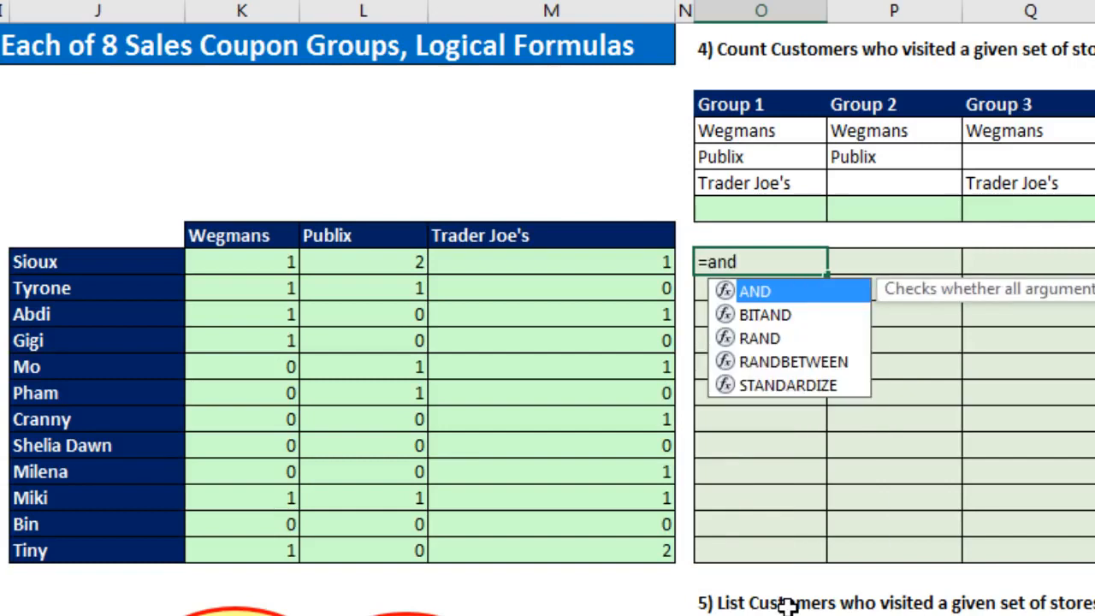
{"action": "key", "text": "Tab"}
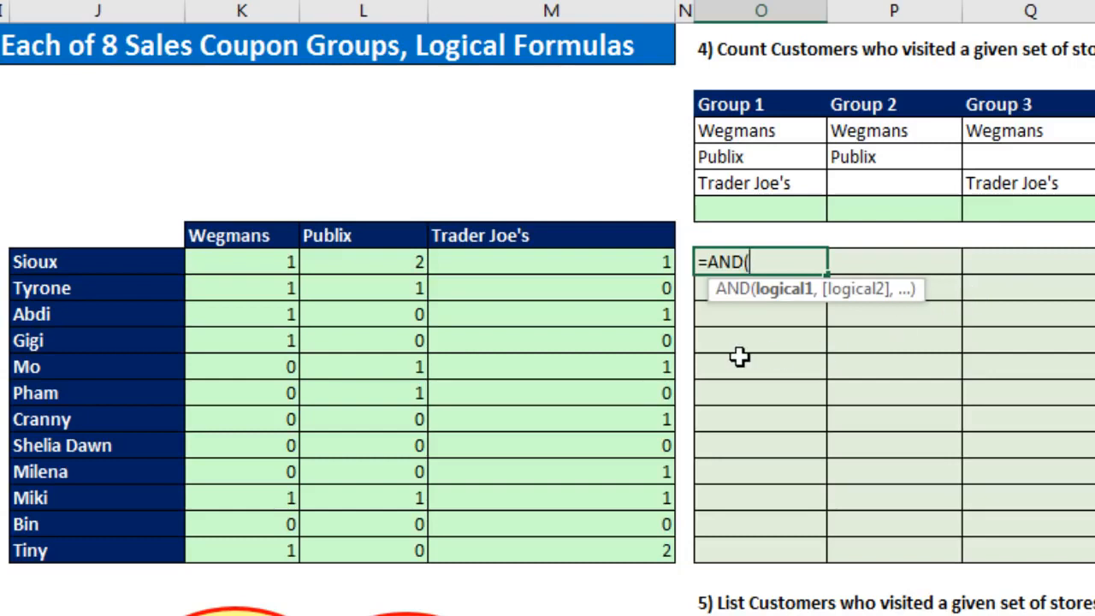
{"action": "left_click_drag", "start_coordinate": [208, 269], "coordinate": [587, 268]}
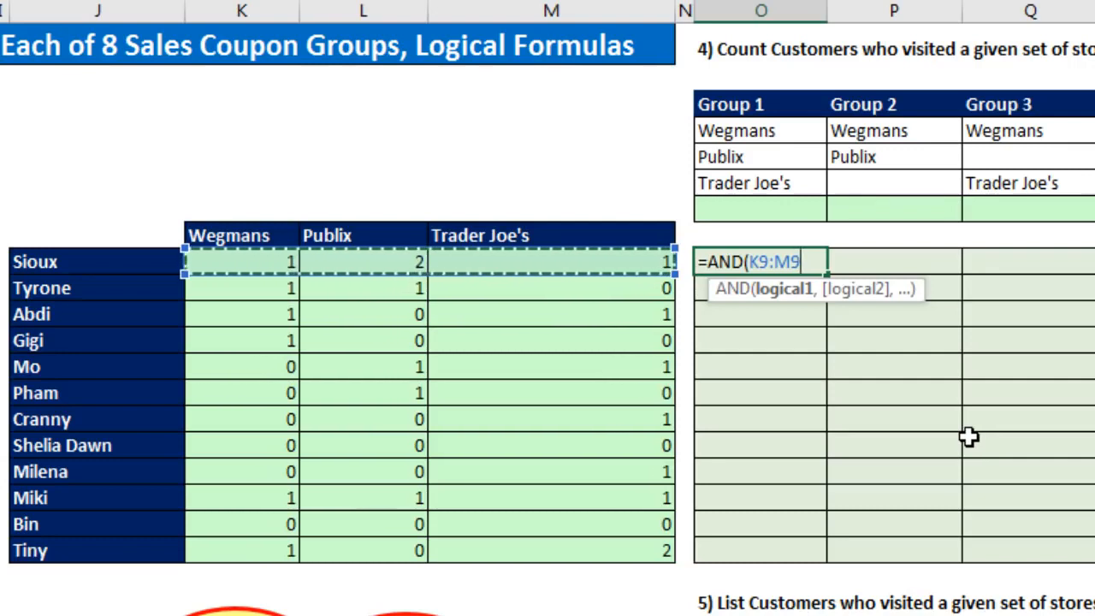
{"action": "type", "text": ")"}
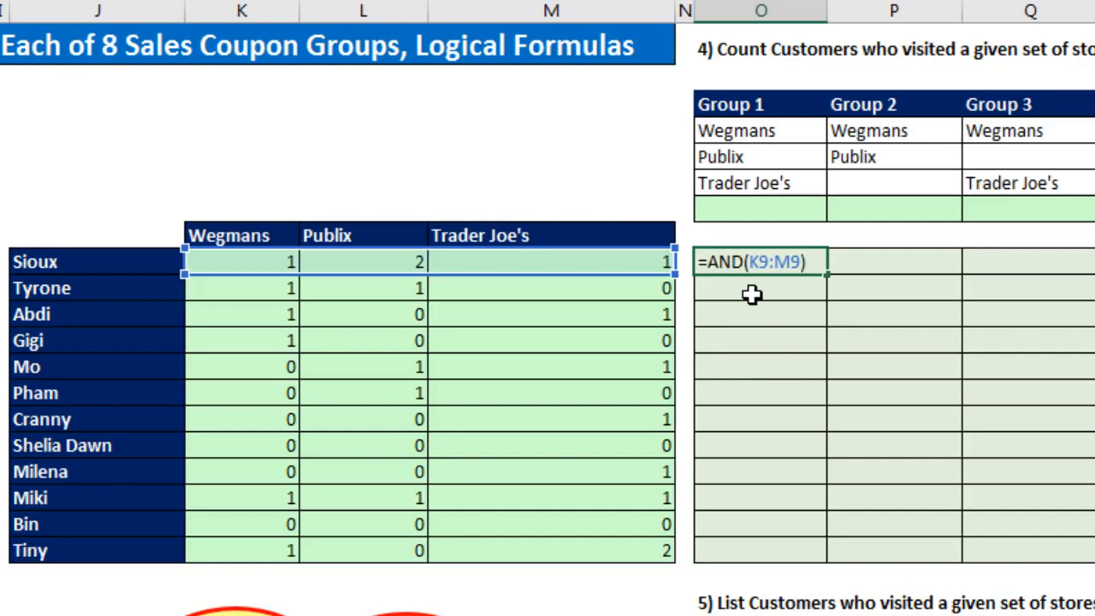
{"action": "key", "text": "ctrl+Return"}
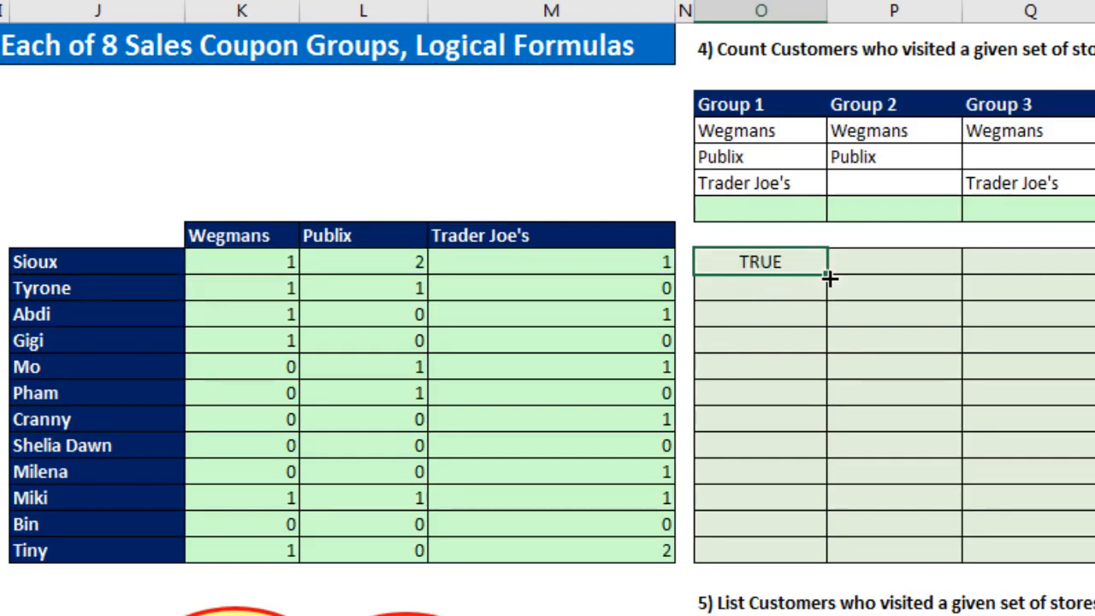
- Copy the Group 1 formula from O9 down to O20 and check the cell references in O20
{"action": "left_click_drag", "start_coordinate": [827, 276], "coordinate": [829, 561]}
{"action": "left_click", "coordinate": [729, 549]}
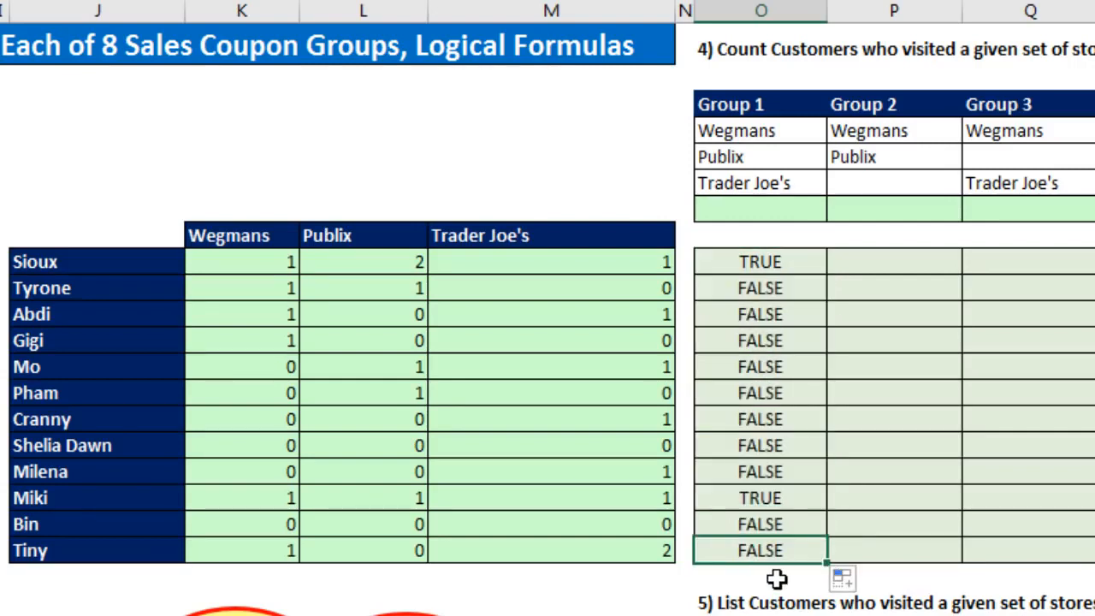
{"action": "key", "text": "F2"}
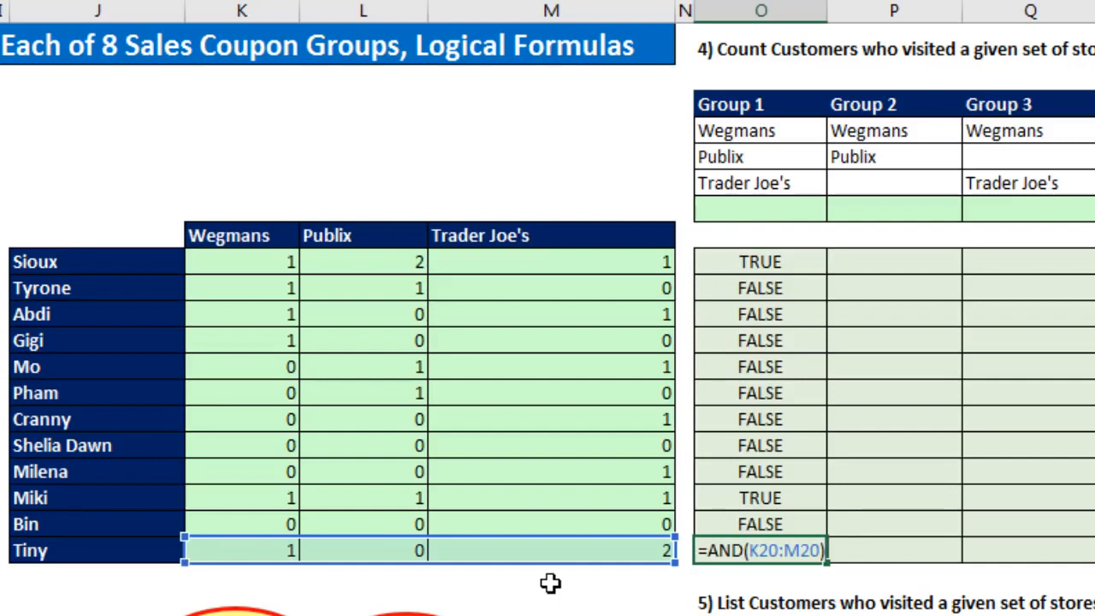
{"action": "key", "text": "Escape"}
{"action": "left_click", "coordinate": [741, 498]}
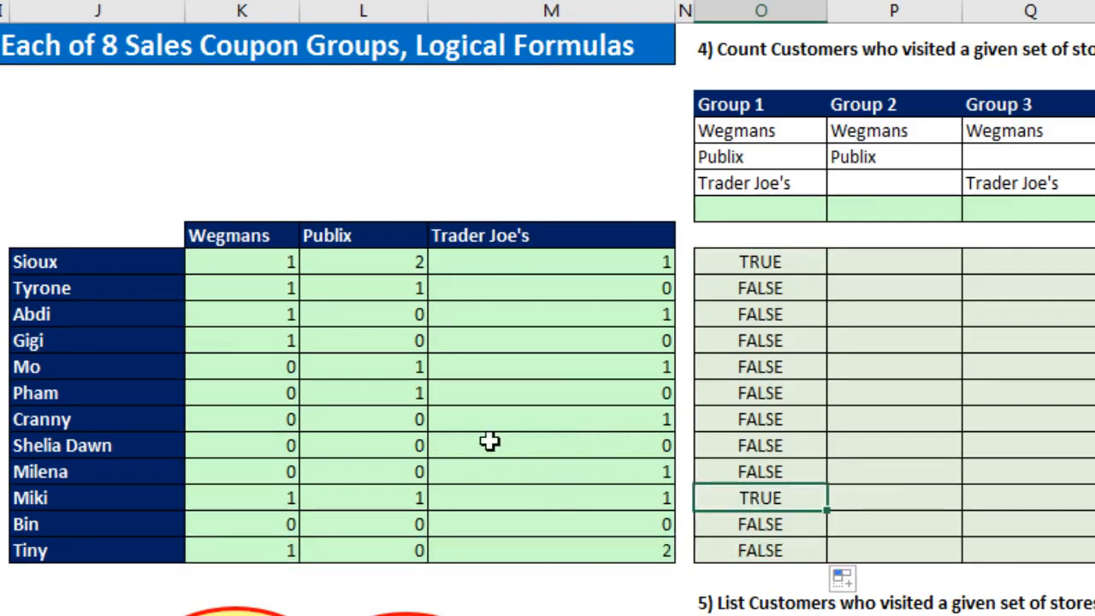
{"action": "left_click", "coordinate": [757, 255]}
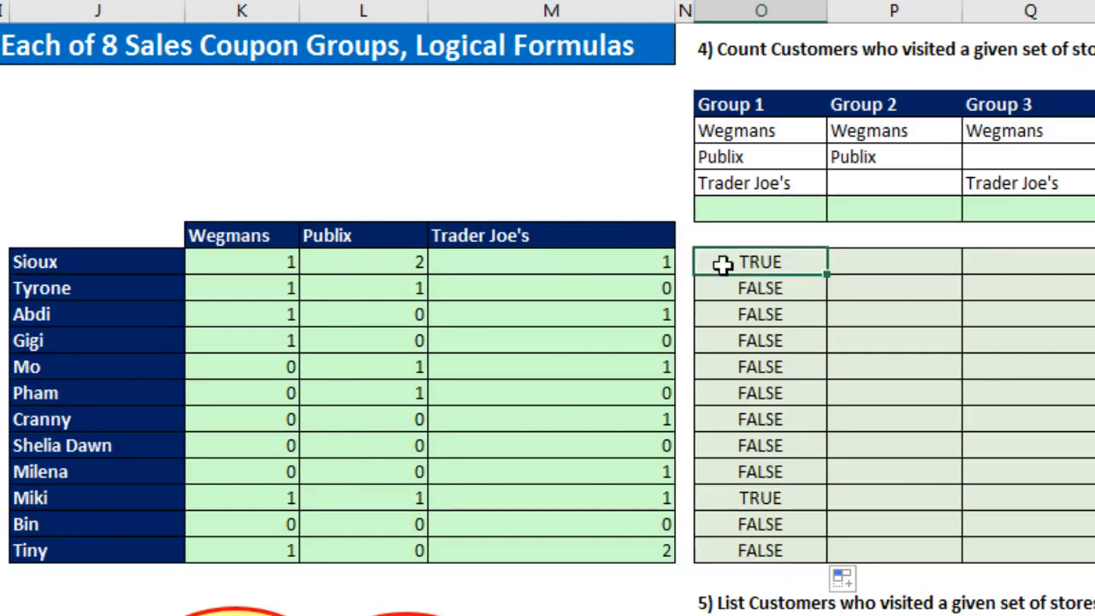
- Enter =AND(K10:L10,M10=0) in P10 to test for Group 2 customers who visited Wegmans and Publix but not Trader Joe's
{"action": "left_click", "coordinate": [884, 264]}
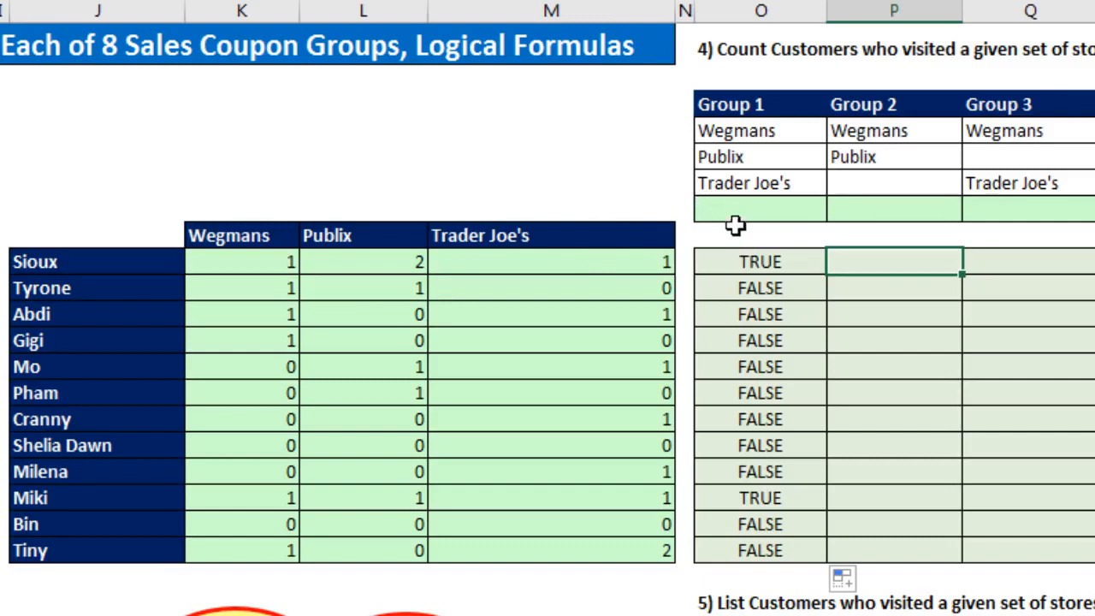
{"action": "left_click", "coordinate": [853, 292]}
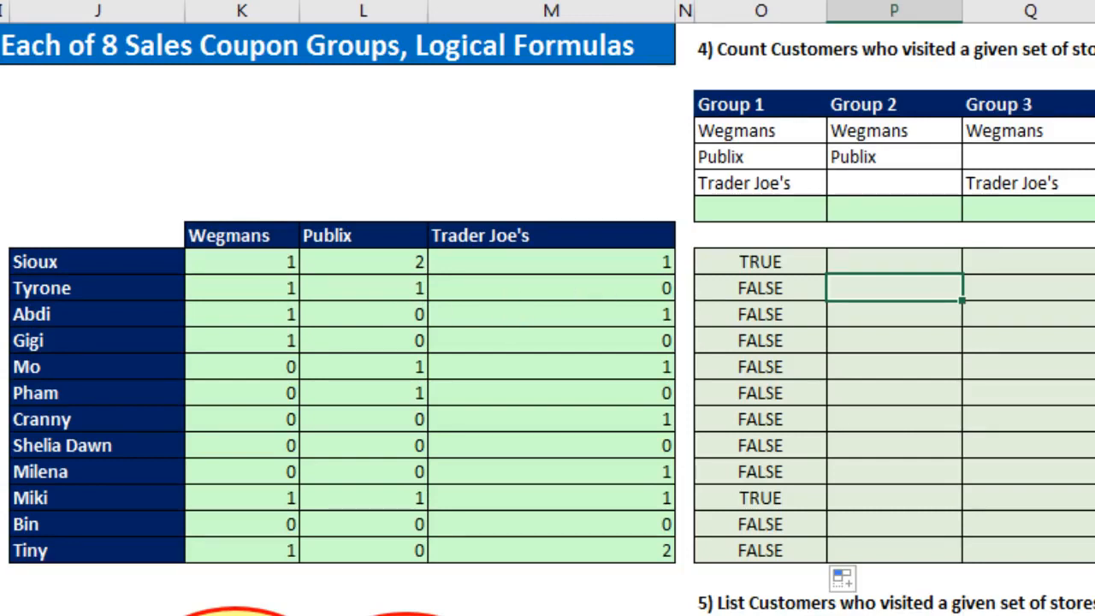
{"action": "type", "text": "=and"}
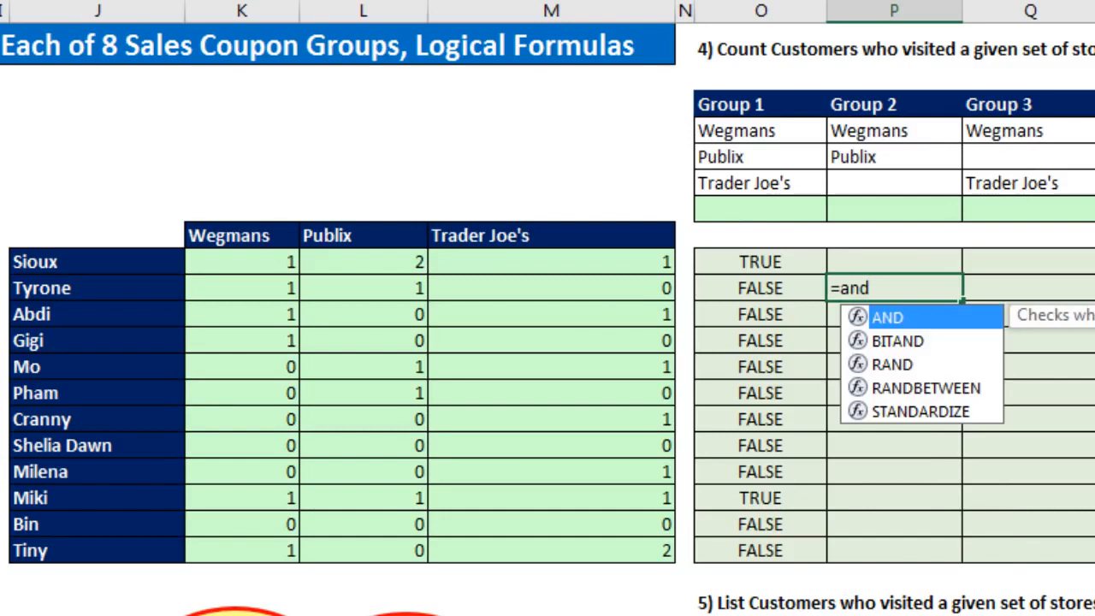
{"action": "key", "text": "Tab"}
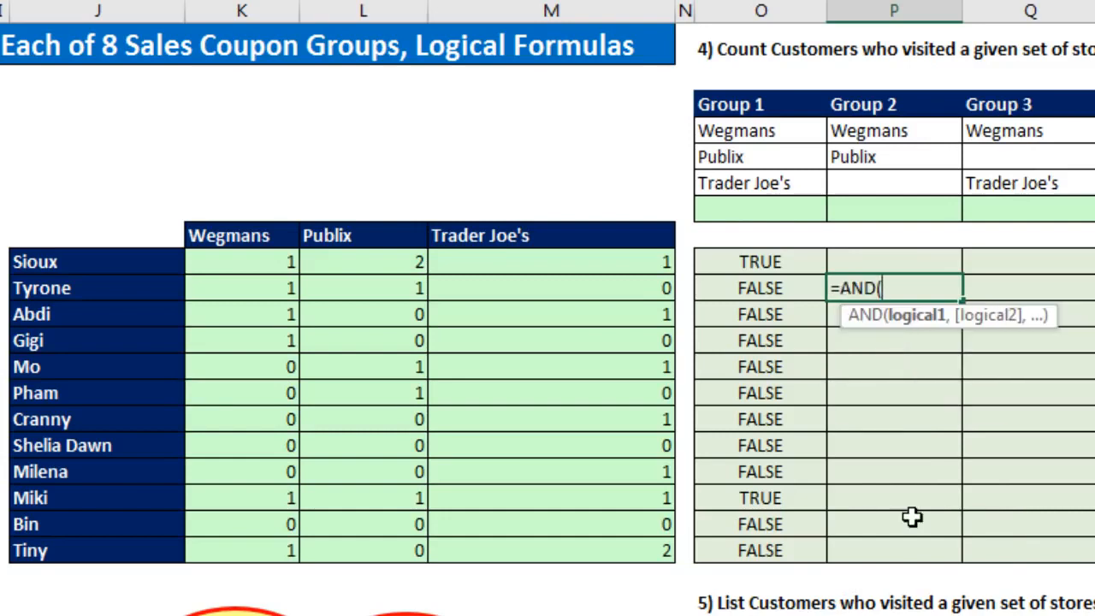
{"action": "left_click_drag", "start_coordinate": [198, 291], "coordinate": [361, 290]}
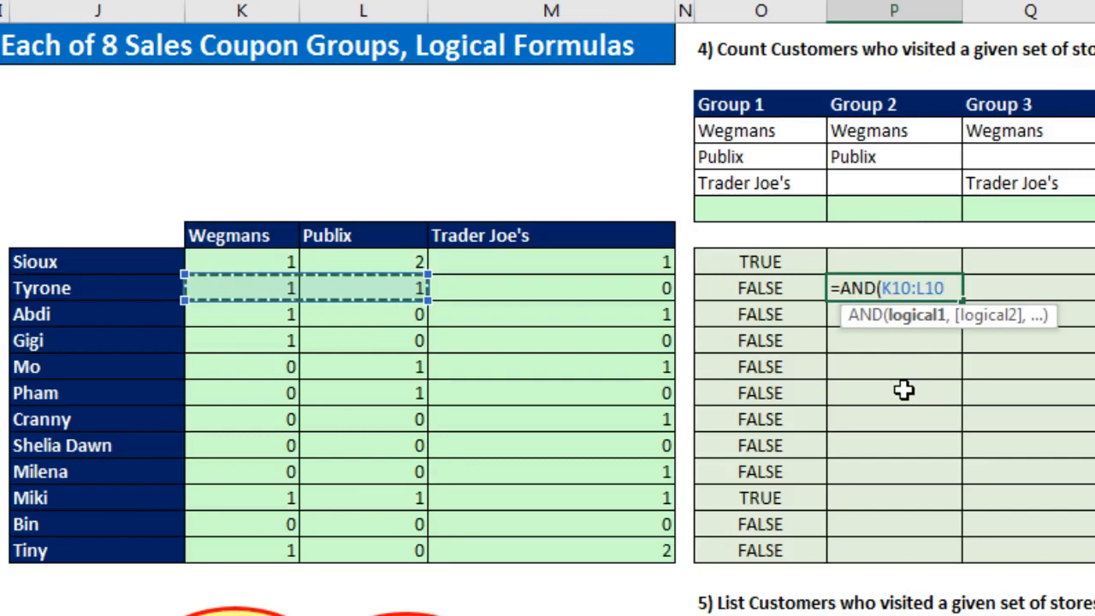
{"action": "type", "text": ","}
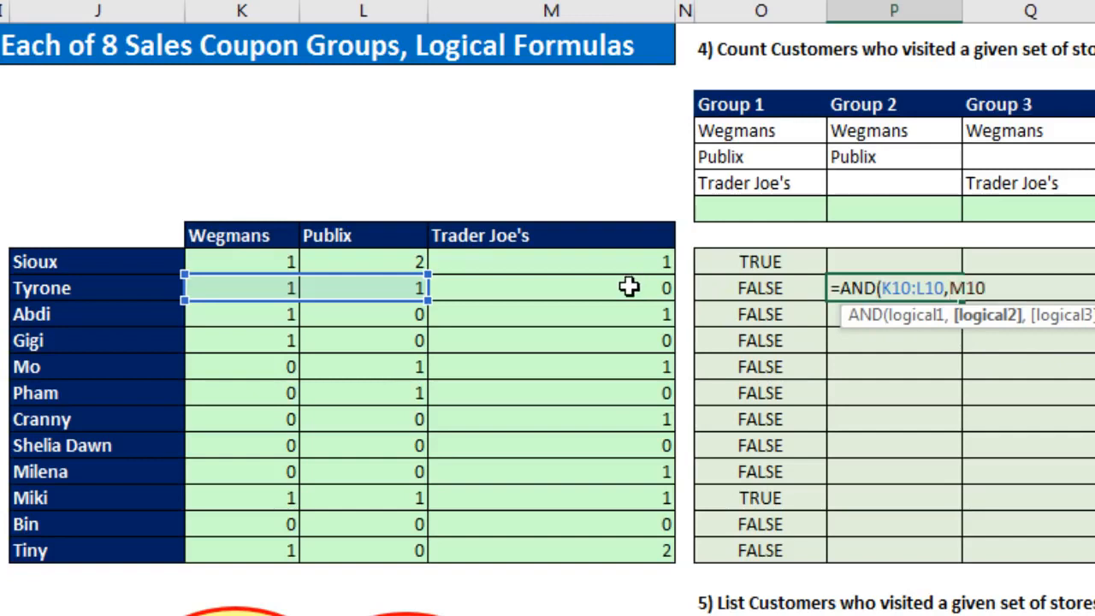
{"action": "type", "text": "=0"}
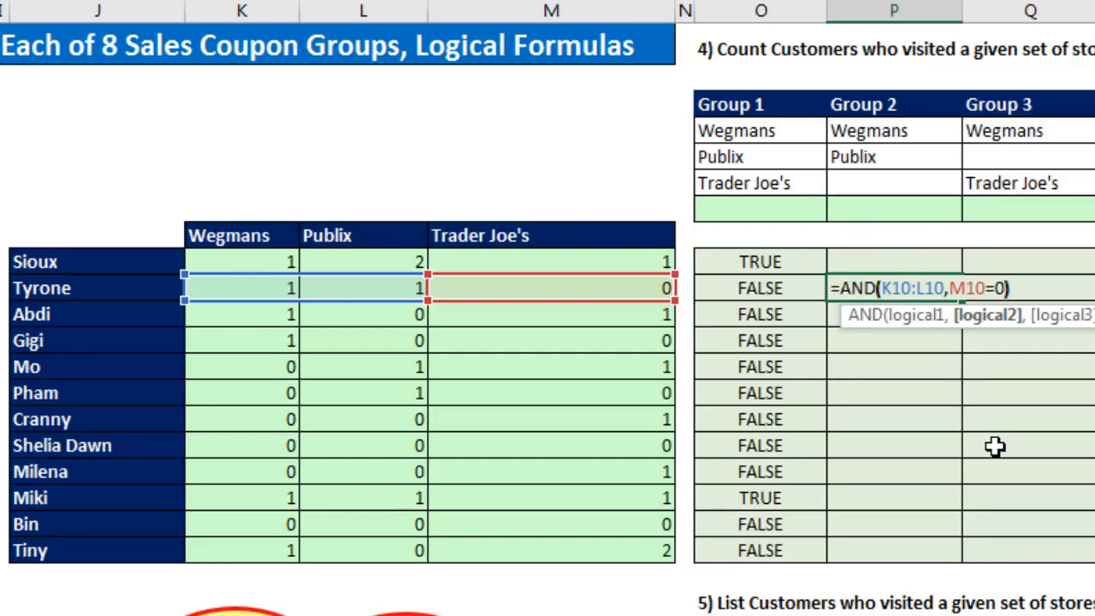
{"action": "key", "text": "ctrl+Return"}
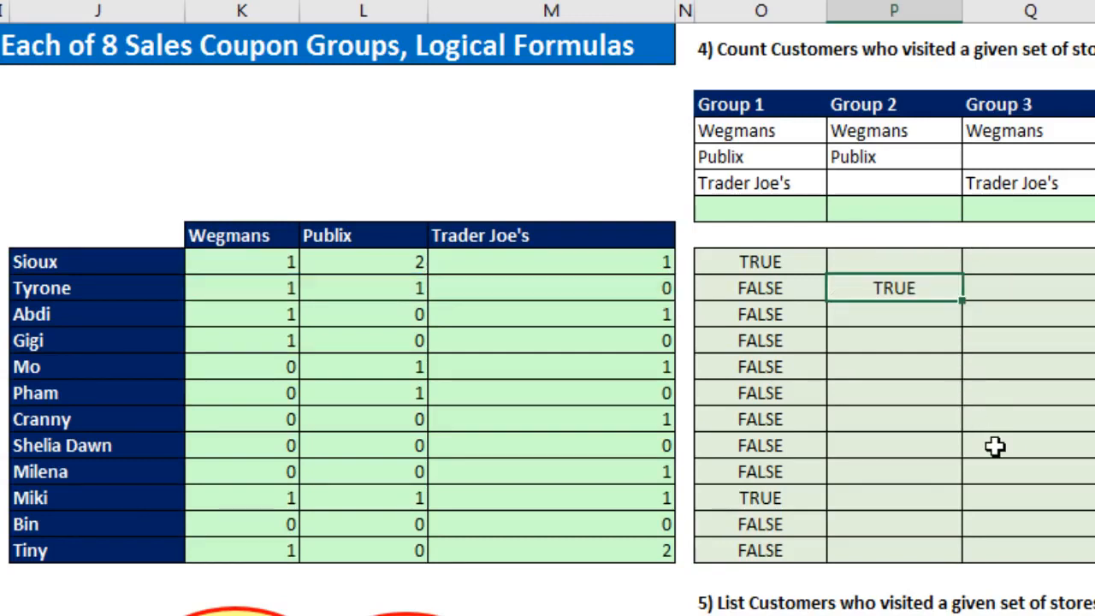
- Copy the P10 formula down to P20 and up to P9, and check the cell references in P20
{"action": "double_click", "coordinate": [962, 305]}
{"action": "left_click", "coordinate": [941, 287]}
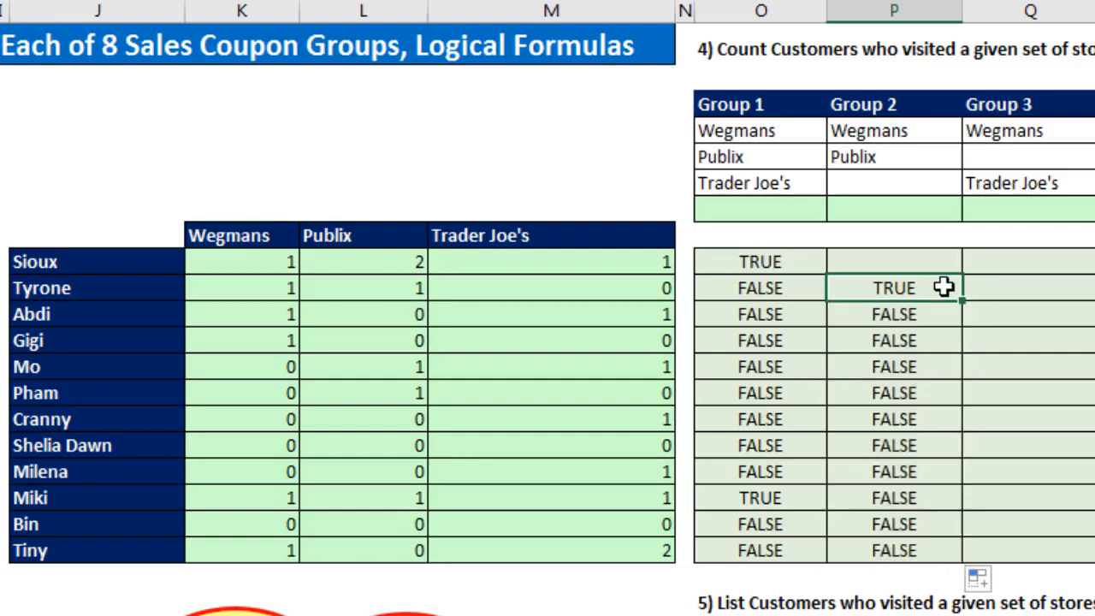
{"action": "mouse_move", "coordinate": [963, 285]}
{"action": "left_mouse_down"}
{"action": "mouse_move", "coordinate": [957, 254]}
{"action": "mouse_move", "coordinate": [958, 265]}
{"action": "left_mouse_up"}
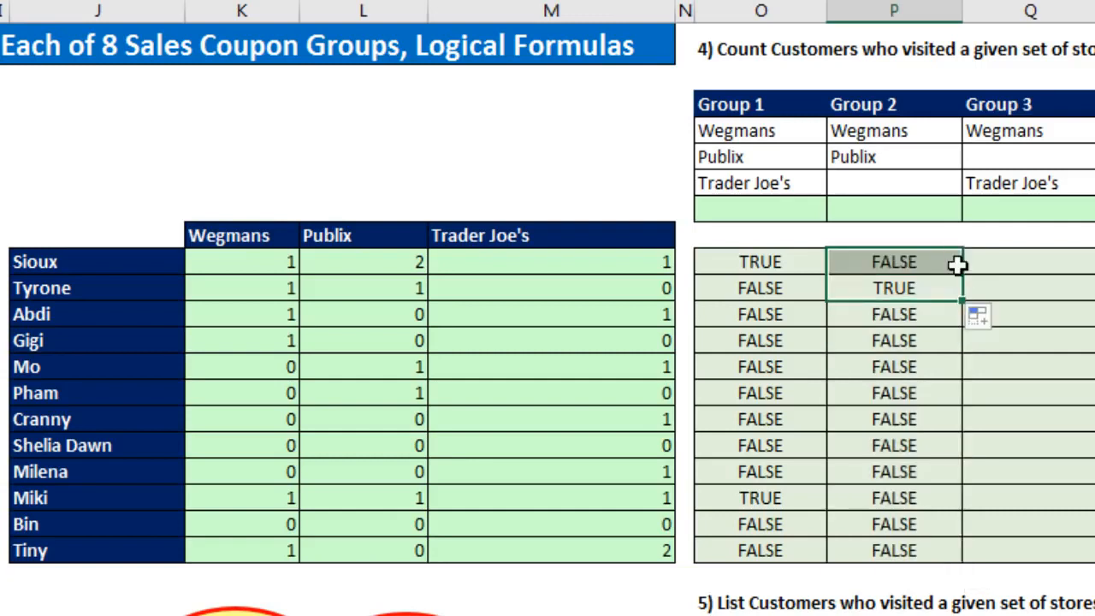
{"action": "left_click", "coordinate": [895, 549]}
{"action": "key", "text": "F2"}
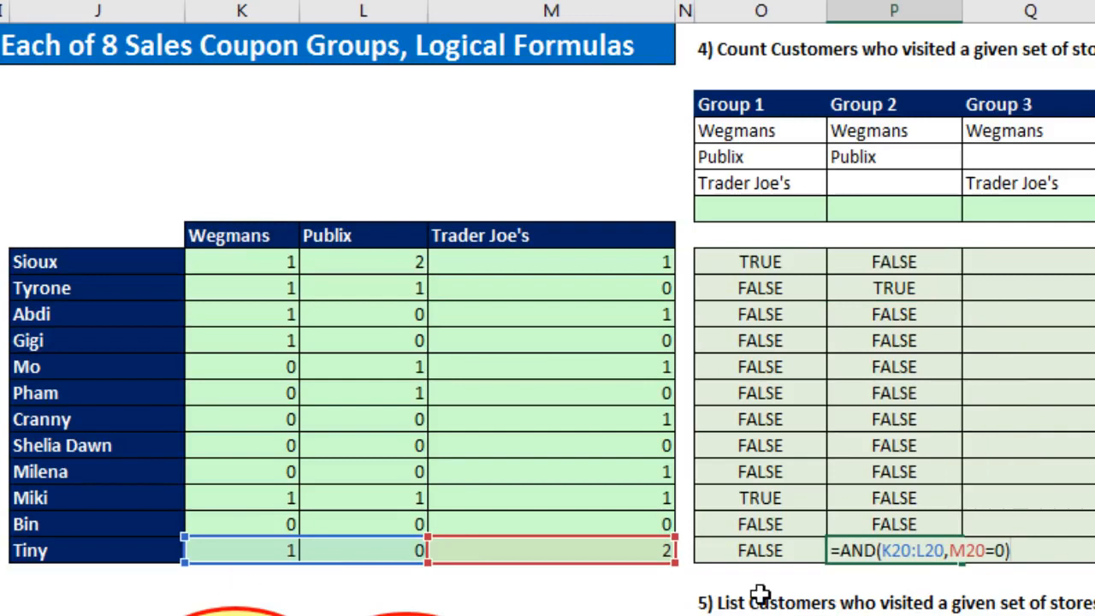
{"action": "key", "text": "ctrl+Return"}
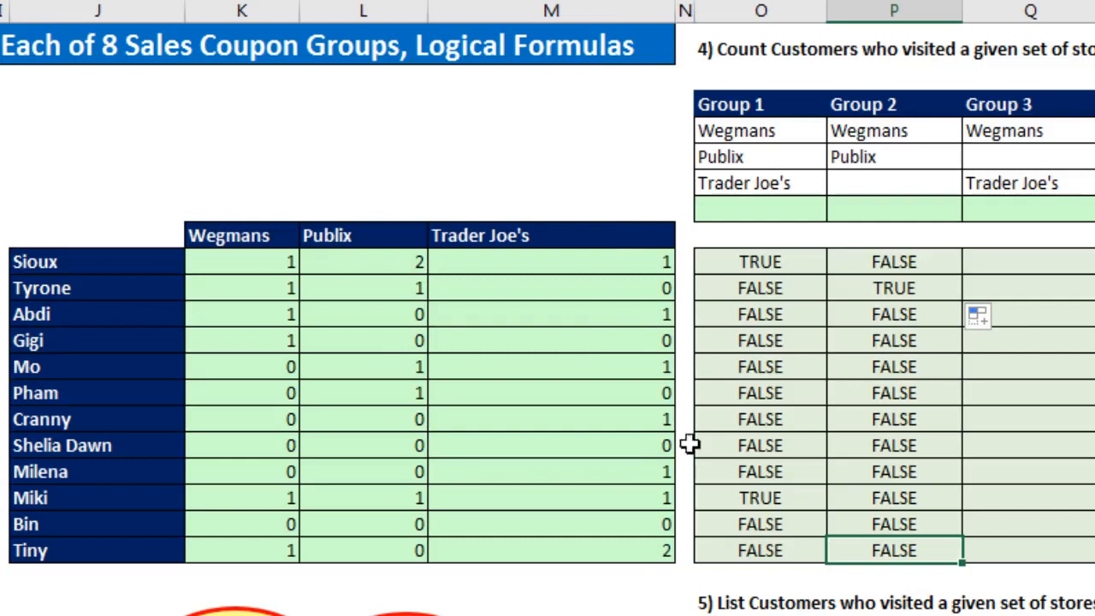
- Compare the Wegmans and Publix counts with the Trader Joe's count in the first two customer rows
{"action": "left_click_drag", "start_coordinate": [249, 291], "coordinate": [410, 287]}
{"action": "left_click", "coordinate": [557, 288], "text": "ctrl"}
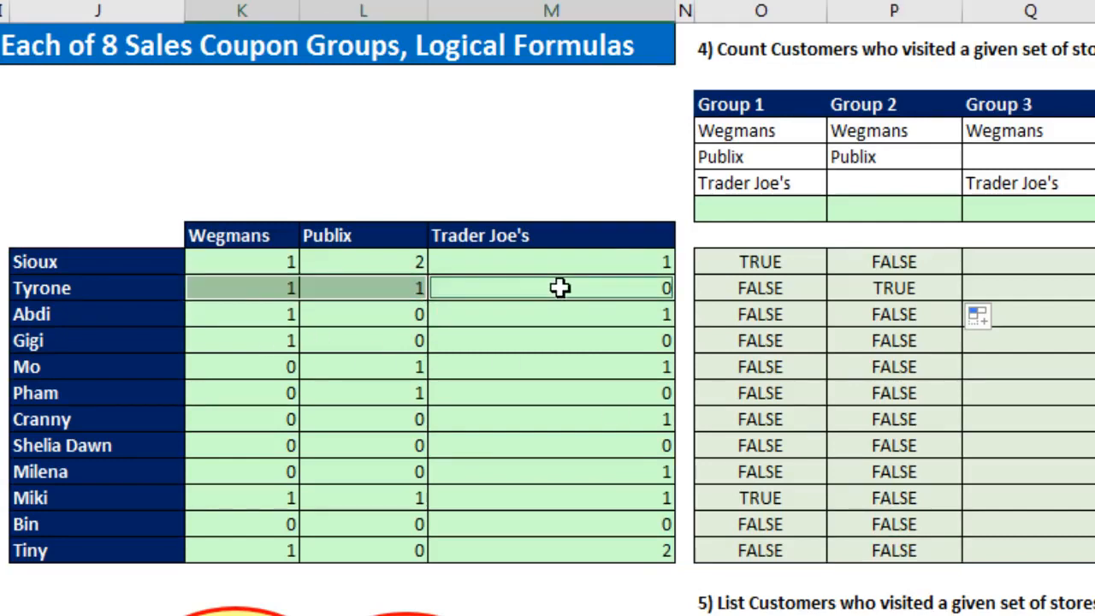
{"action": "left_click_drag", "start_coordinate": [286, 263], "coordinate": [346, 266]}
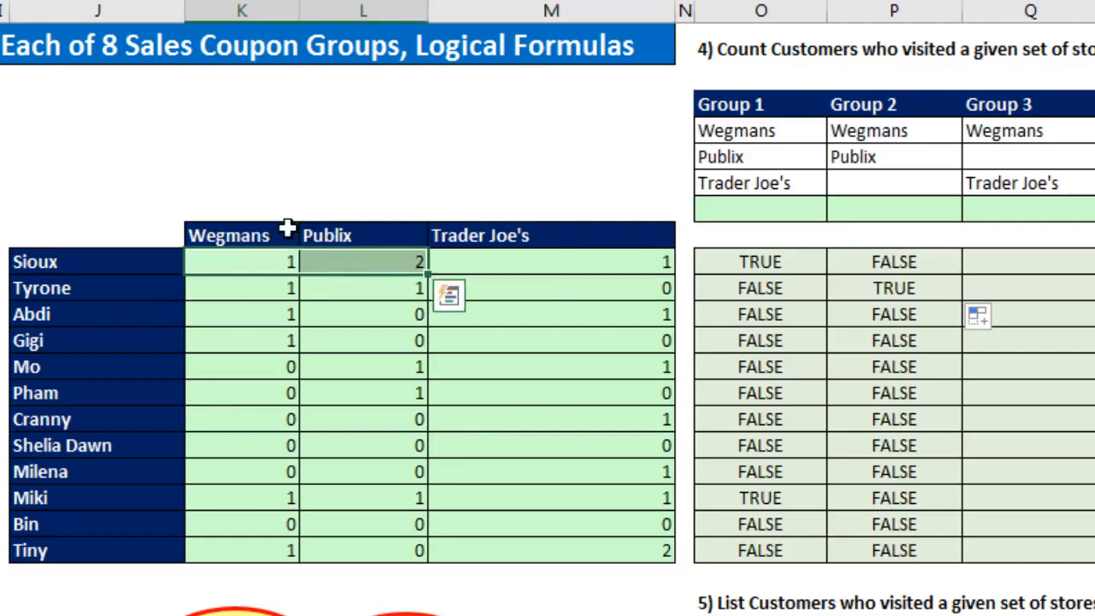
{"action": "left_click", "coordinate": [631, 272]}
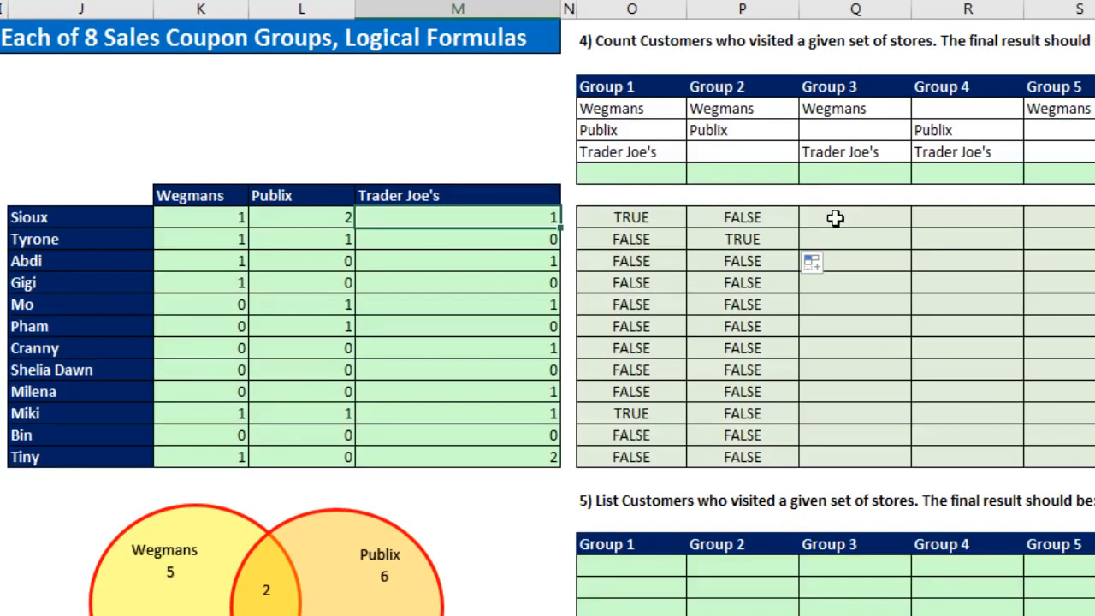
- Start the Group 3 formula in Q9 with the AND function, referencing the first customer's Wegmans count in K9
{"action": "left_click", "coordinate": [1006, 262]}
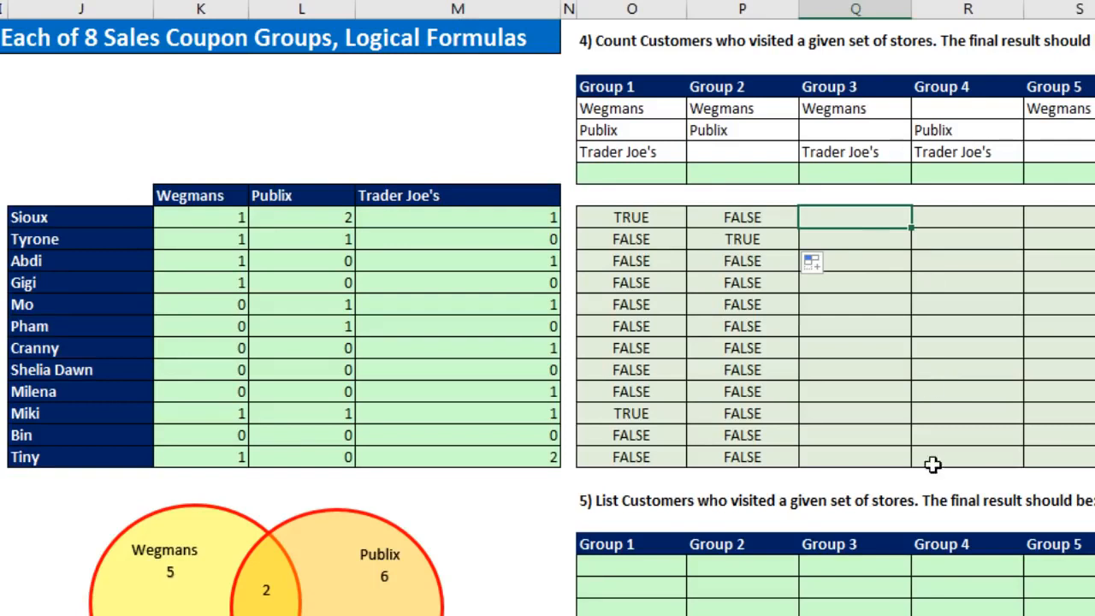
{"action": "type", "text": "=and"}
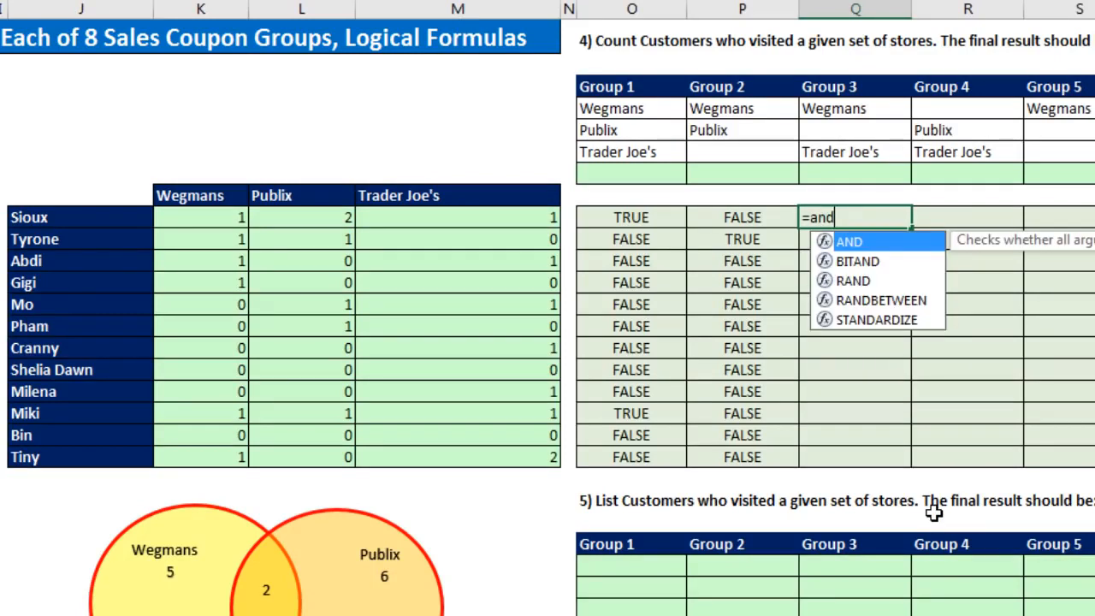
{"action": "key", "text": "Tab"}
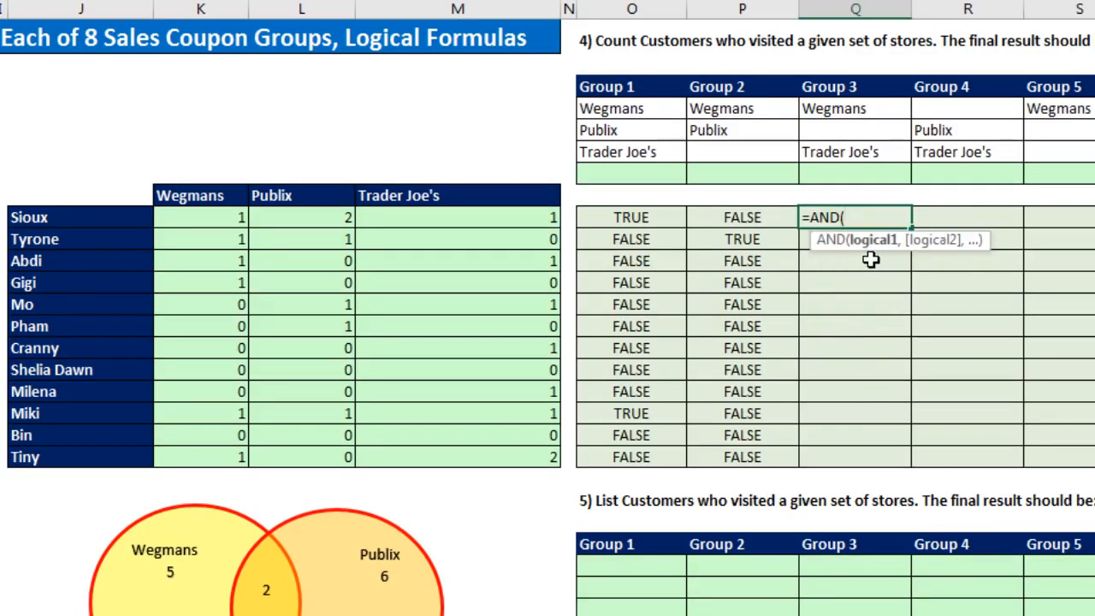
{"action": "left_click", "coordinate": [197, 217]}
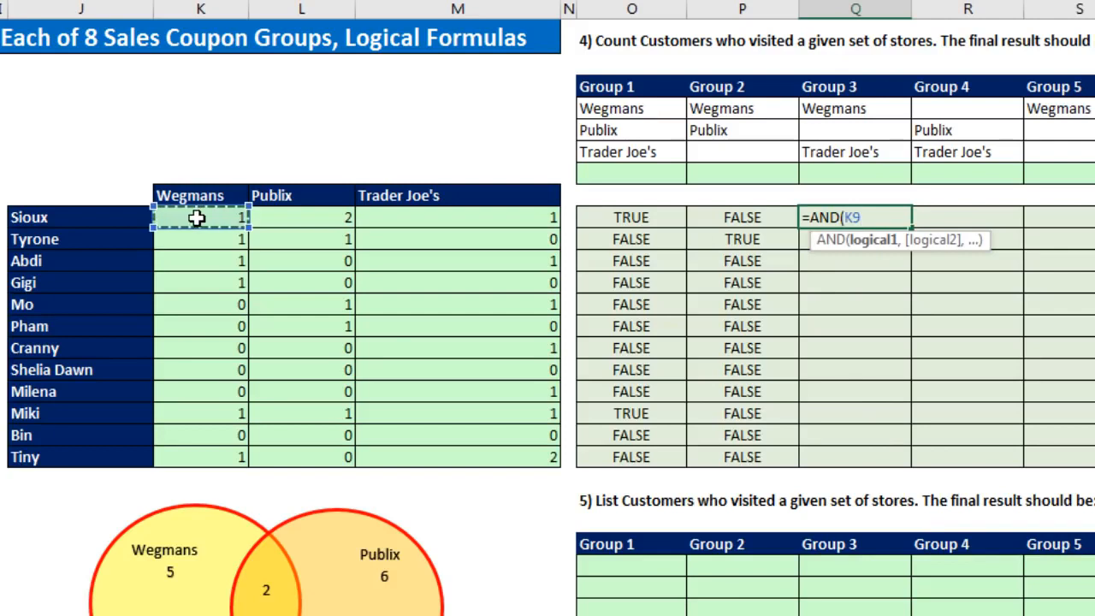
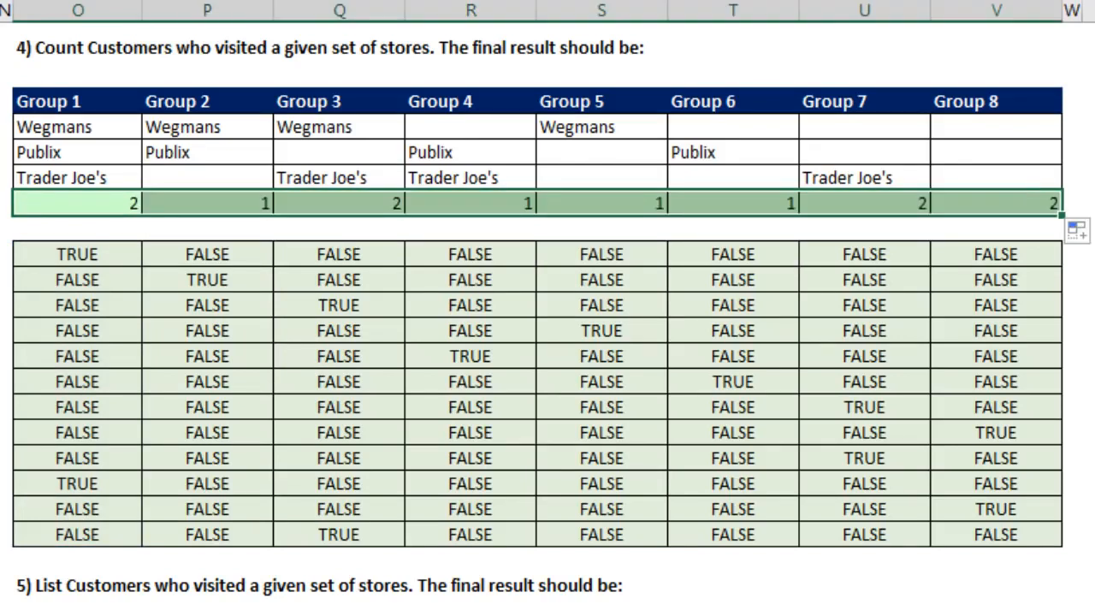
- Review the customer counts for Groups 1 to 4 in row 7
{"action": "left_click", "coordinate": [110, 201]}
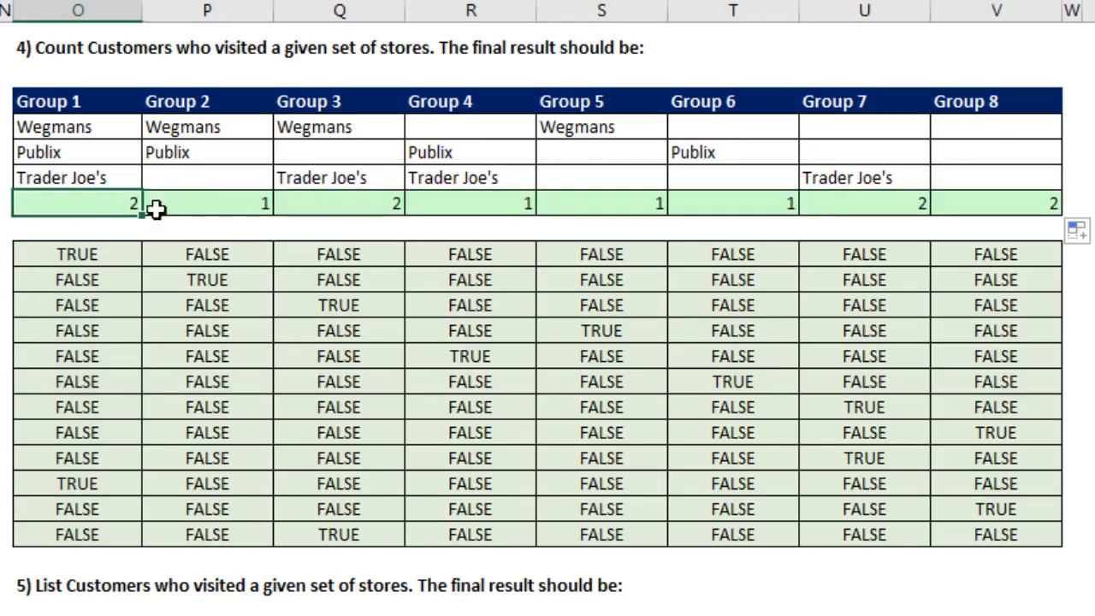
{"action": "left_click", "coordinate": [198, 200]}
{"action": "left_click", "coordinate": [337, 200]}
{"action": "left_click", "coordinate": [493, 202]}
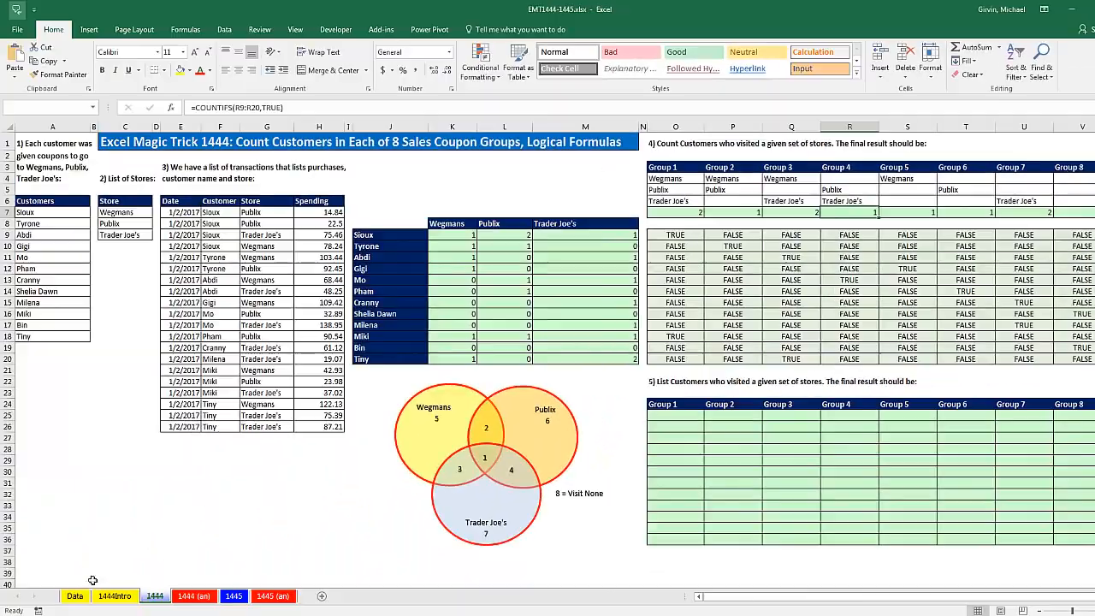
- On the Data sheet, inspect the Wegmans COUNTIFS formula, the first Group 1 logical formula and the Group 1 customer count formula
{"action": "left_click", "coordinate": [75, 596]}
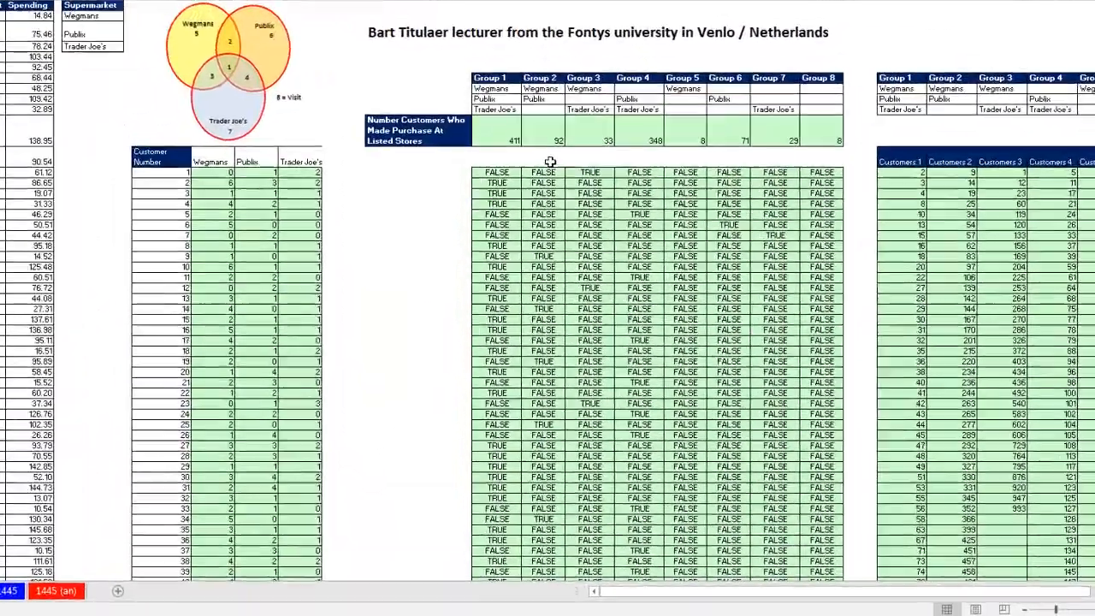
{"action": "key", "text": "F2"}
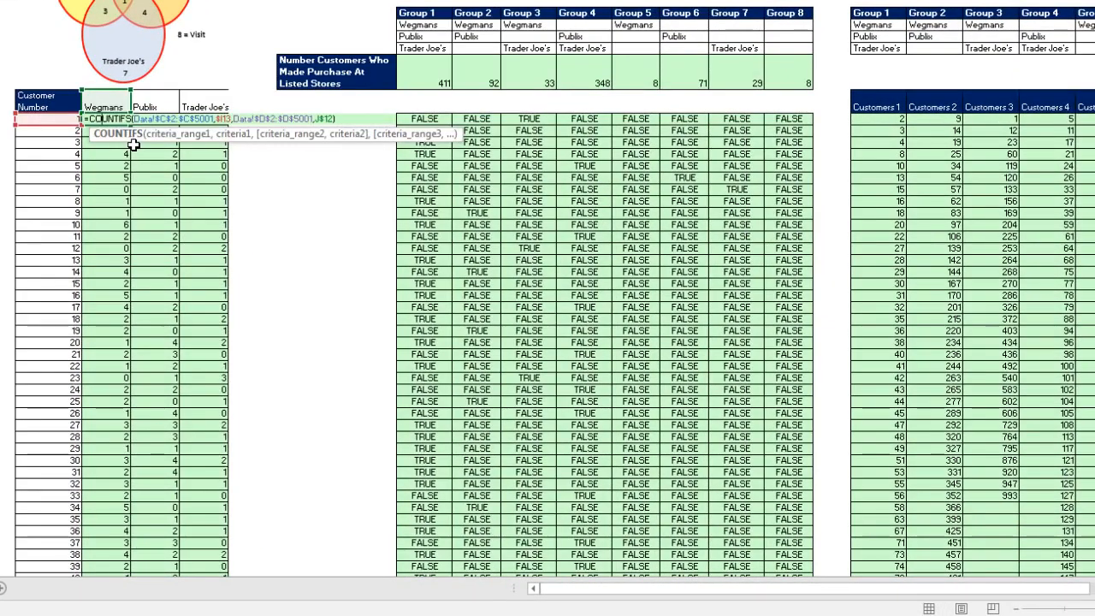
{"action": "left_click", "coordinate": [431, 118]}
{"action": "double_click", "coordinate": [430, 118]}
{"action": "key", "text": "Escape"}
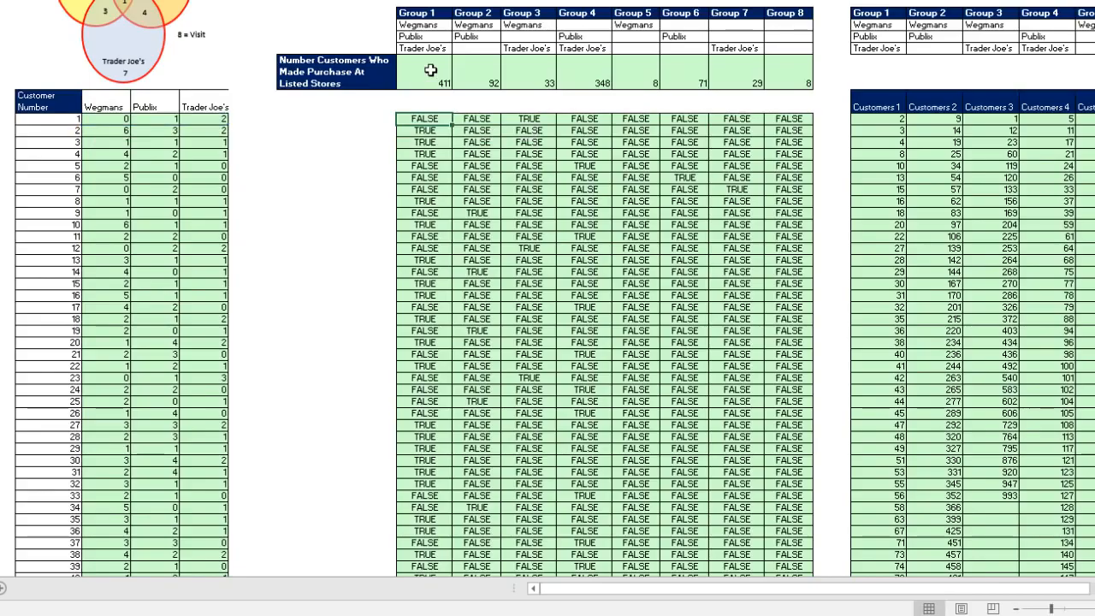
{"action": "double_click", "coordinate": [432, 72]}
{"action": "key", "text": "Escape"}
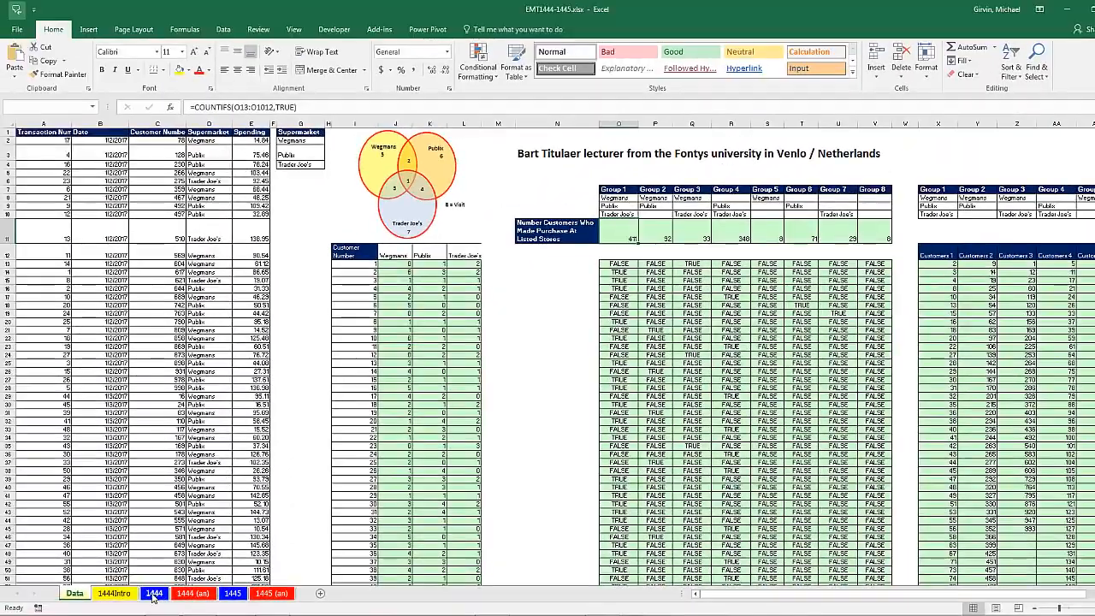
- Return to the 1444 sheet and check the TRUE flags in the Group 1 column against the empty Group 1 list
{"action": "left_click", "coordinate": [154, 594]}
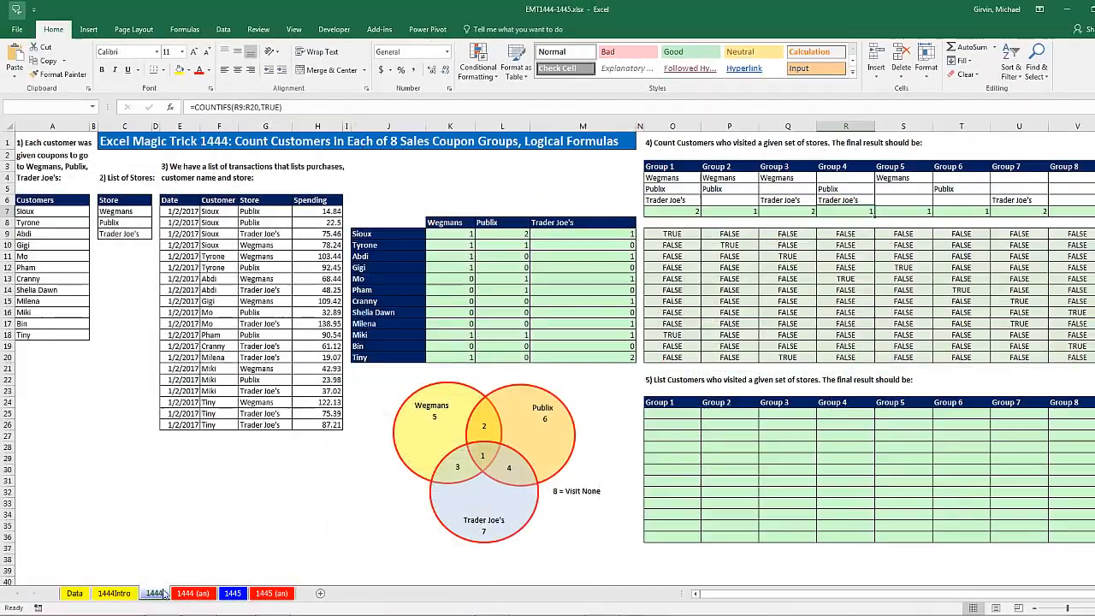
{"action": "left_click", "coordinate": [661, 413]}
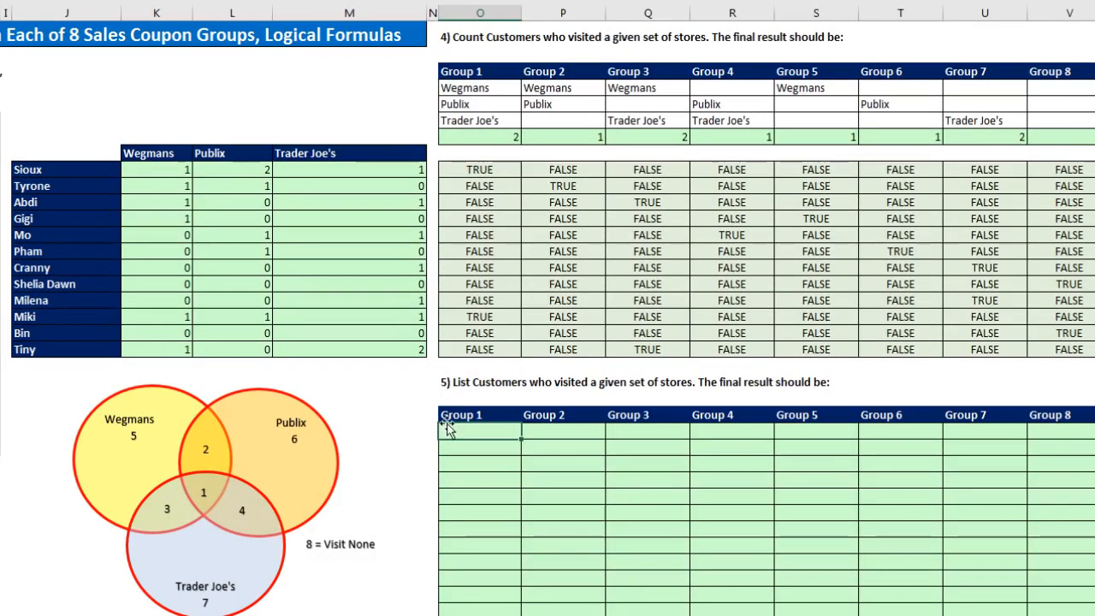
{"action": "left_click", "coordinate": [475, 171]}
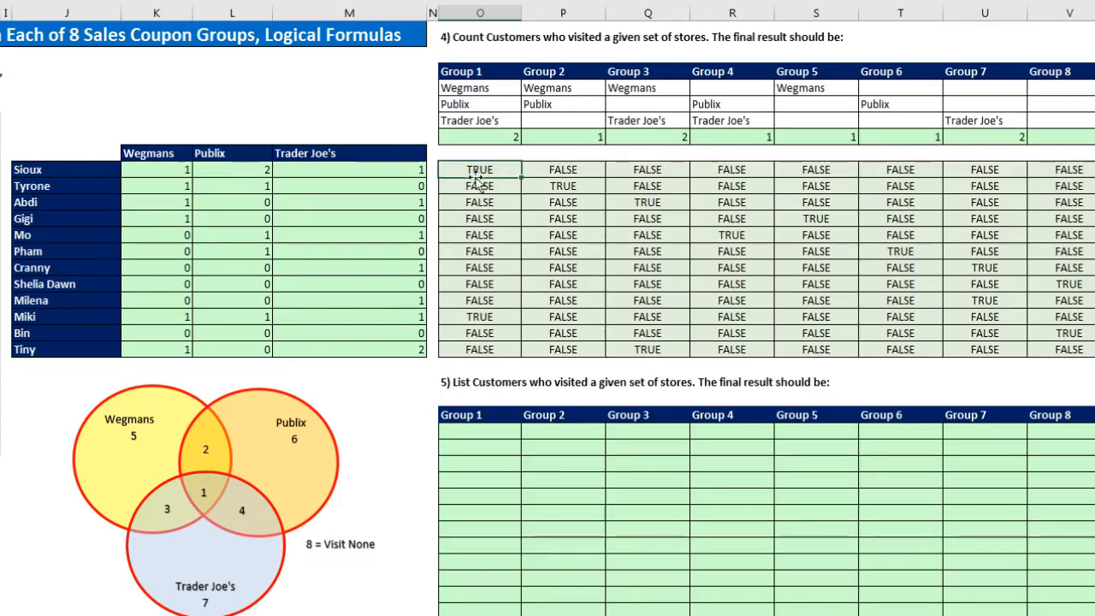
{"action": "left_click", "coordinate": [475, 319], "text": "ctrl"}
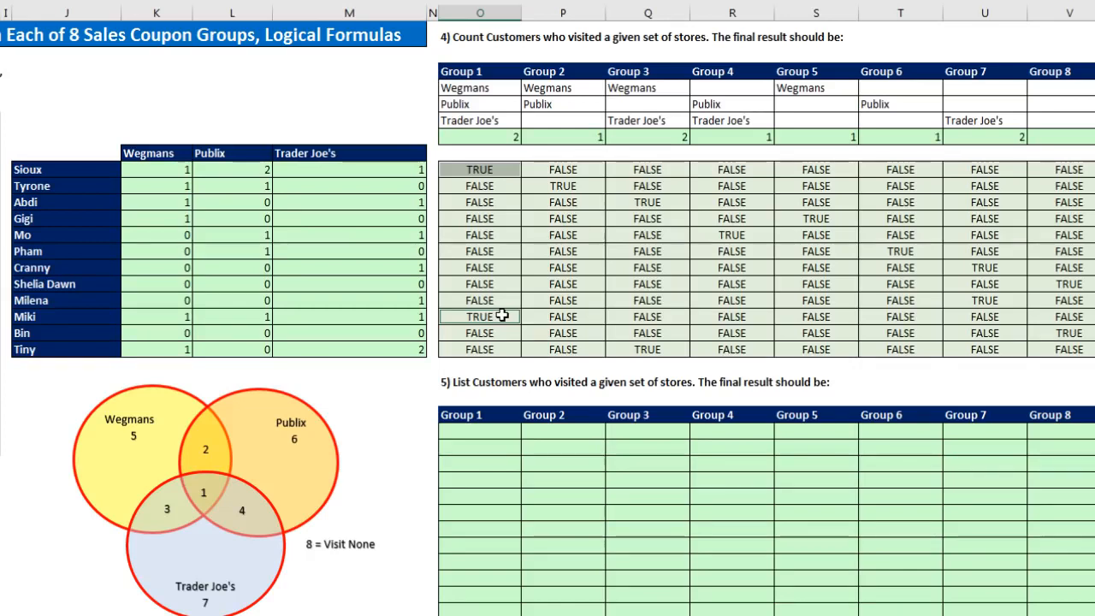
{"action": "left_click", "coordinate": [456, 432]}
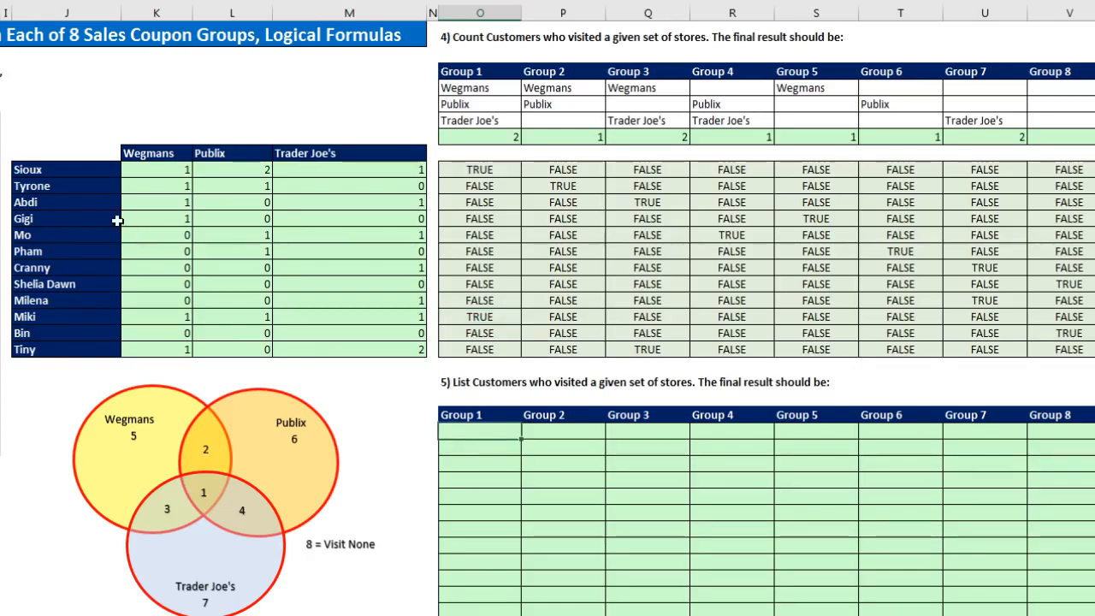
- Match the Group 1 TRUE flags to the customer names in J9:J20 that belong in the Group 1 list
{"action": "left_click", "coordinate": [53, 194]}
{"action": "left_click_drag", "start_coordinate": [35, 170], "coordinate": [80, 349]}
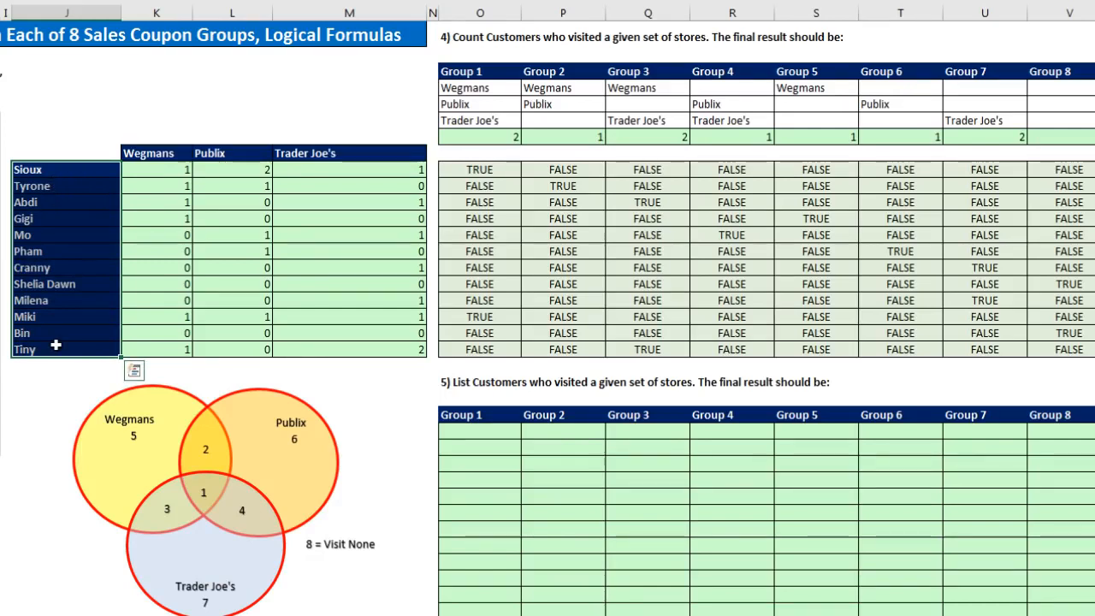
{"action": "left_click", "coordinate": [480, 171]}
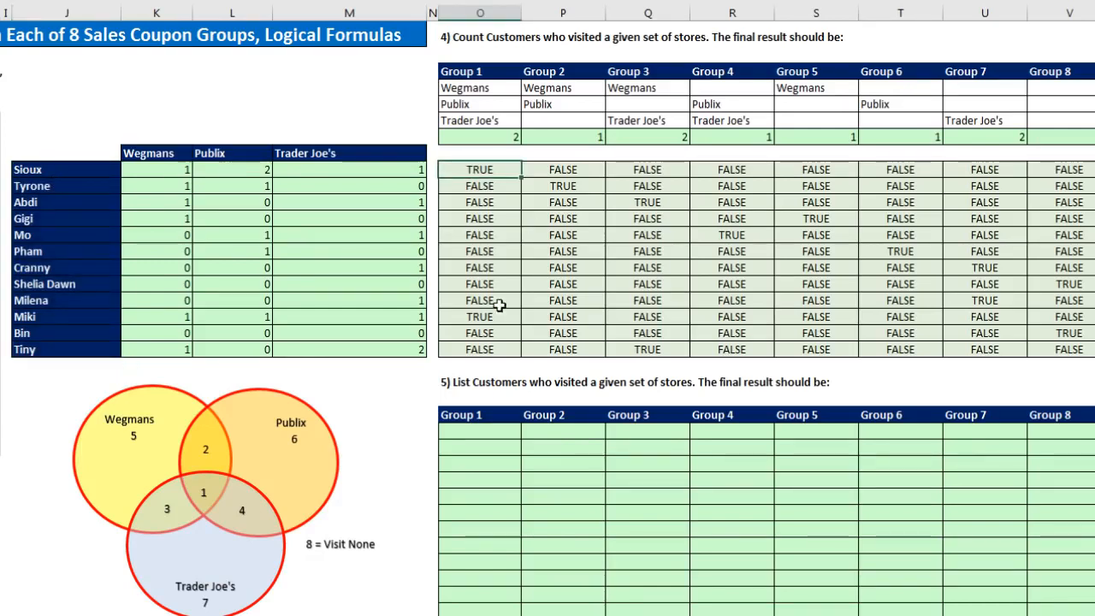
{"action": "left_click", "coordinate": [489, 317], "text": "ctrl"}
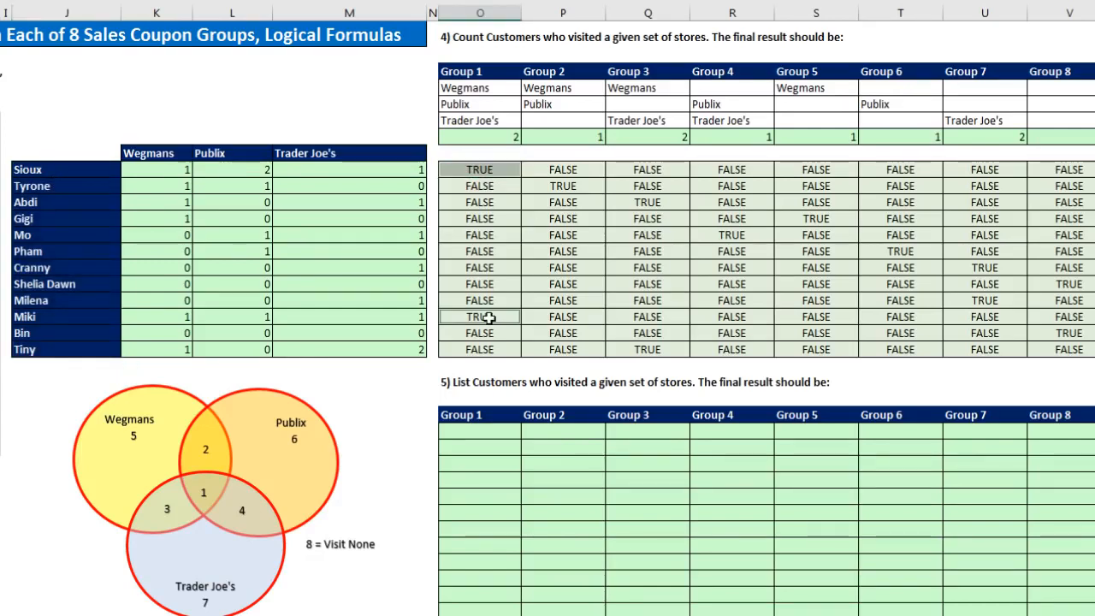
{"action": "left_click", "coordinate": [479, 430]}
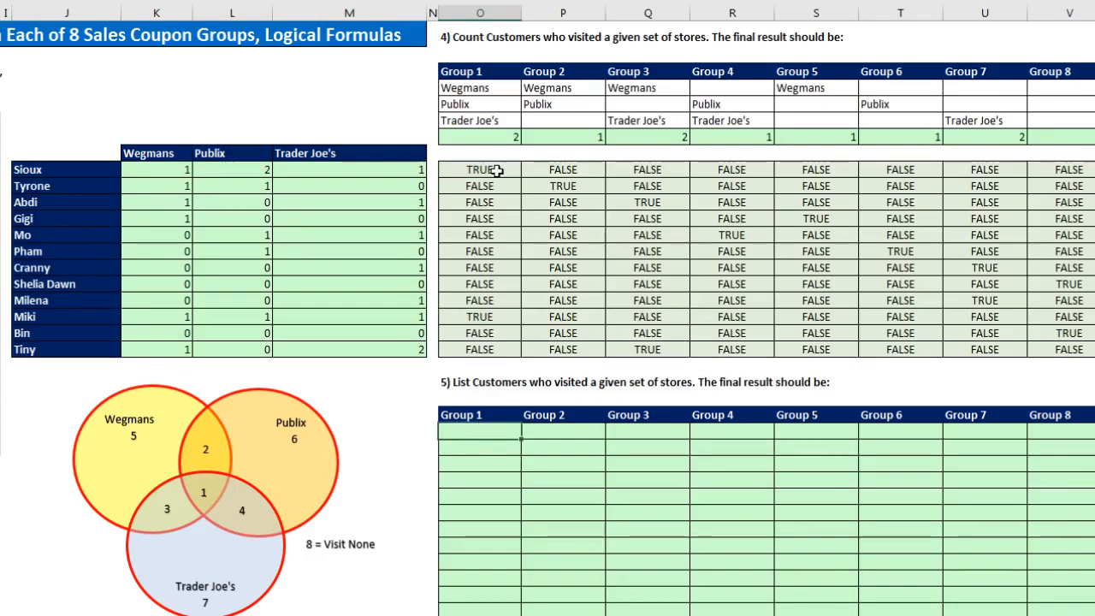
{"action": "left_click", "coordinate": [38, 169]}
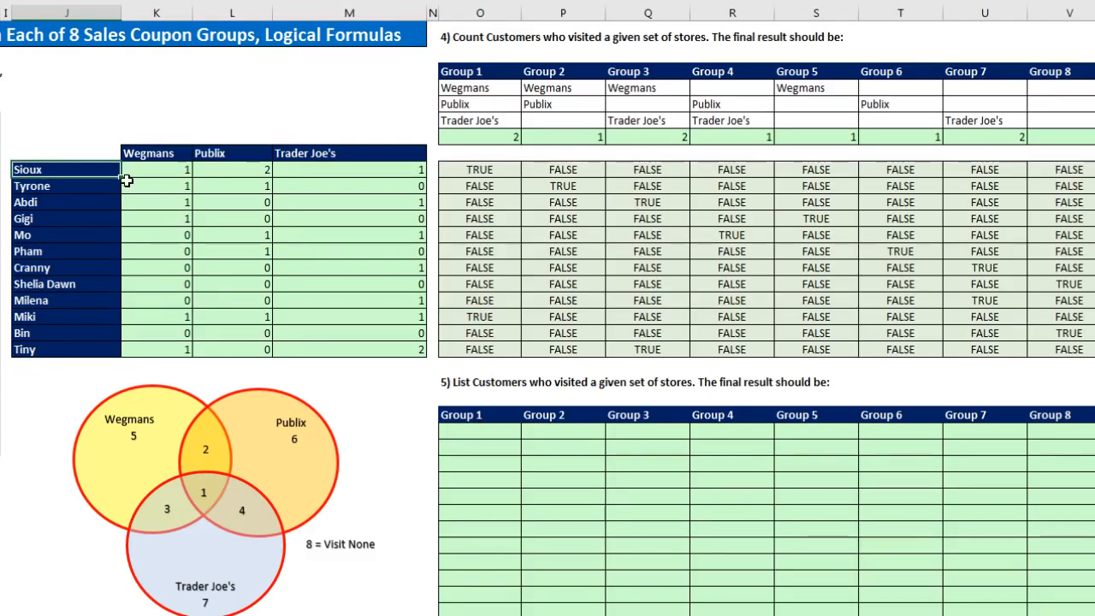
{"action": "left_click", "coordinate": [58, 317], "text": "ctrl"}
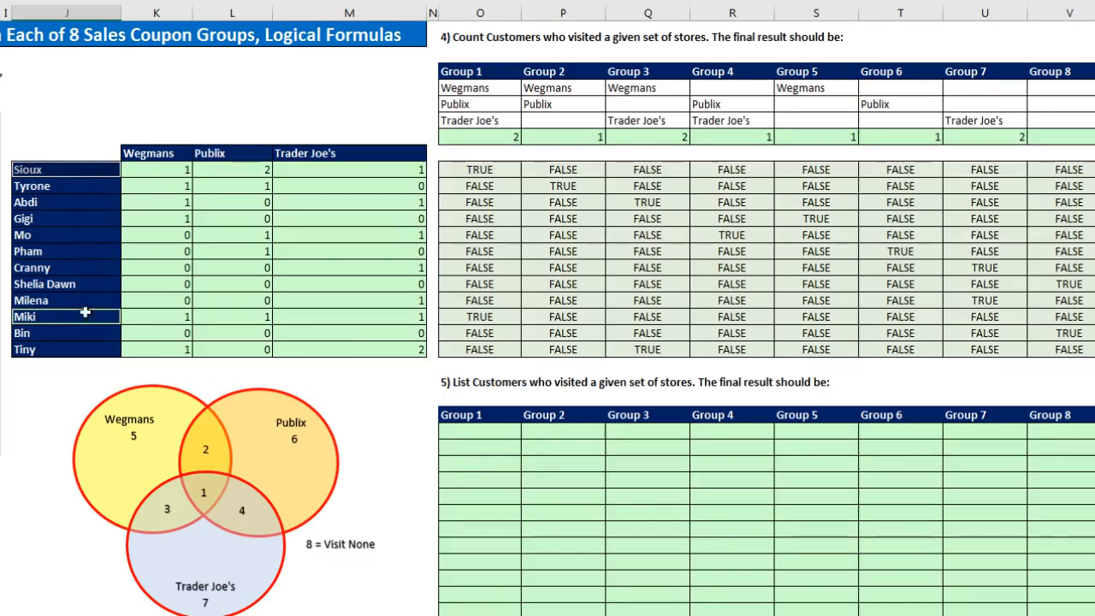
- Begin the first Group 1 list cell's formula as =(ROW(J9:J20)) and preview its array of row numbers, keeping the formula intact
{"action": "left_click", "coordinate": [469, 433]}
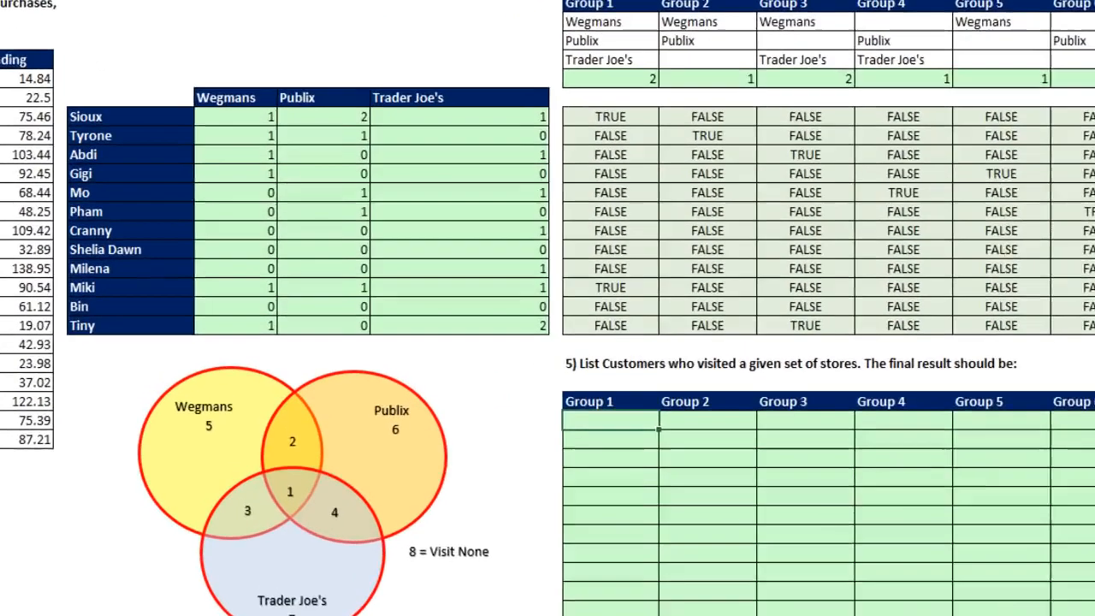
{"action": "type", "text": "="}
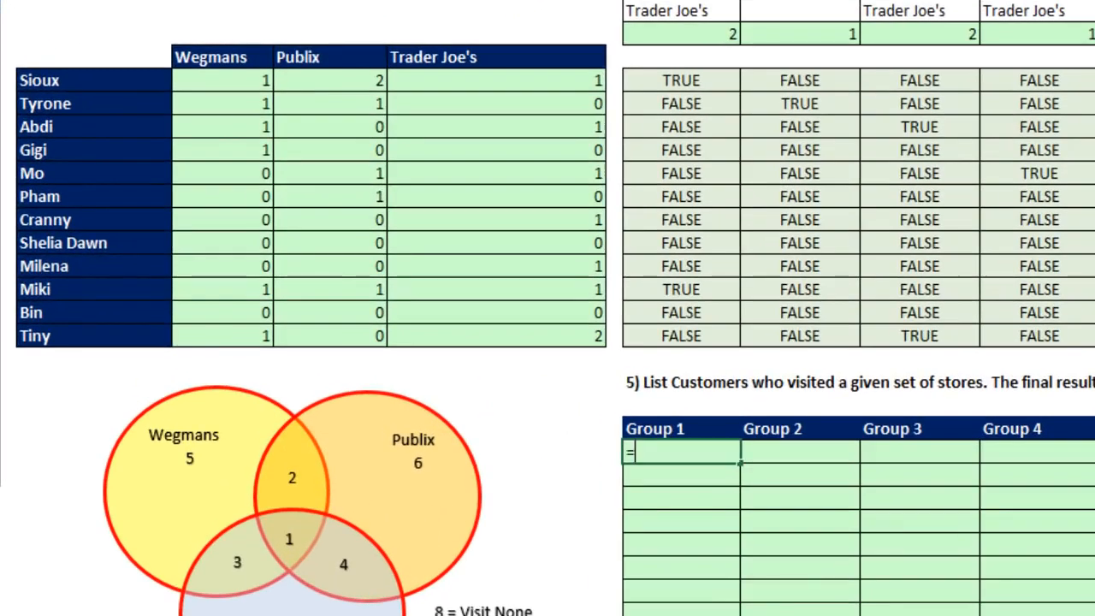
{"action": "type", "text": "(ROW"}
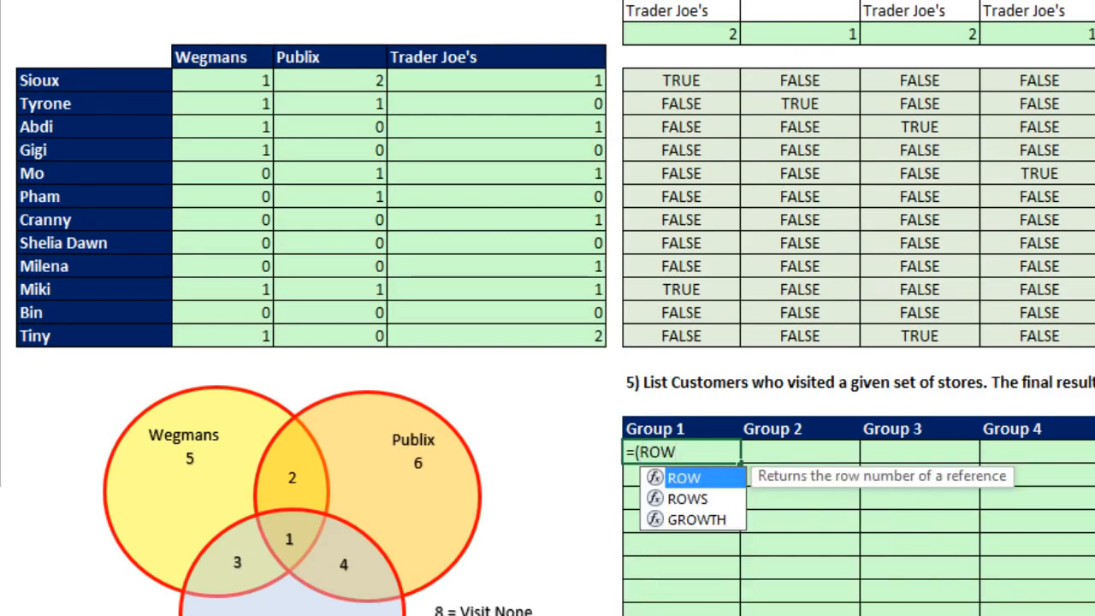
{"action": "type", "text": "("}
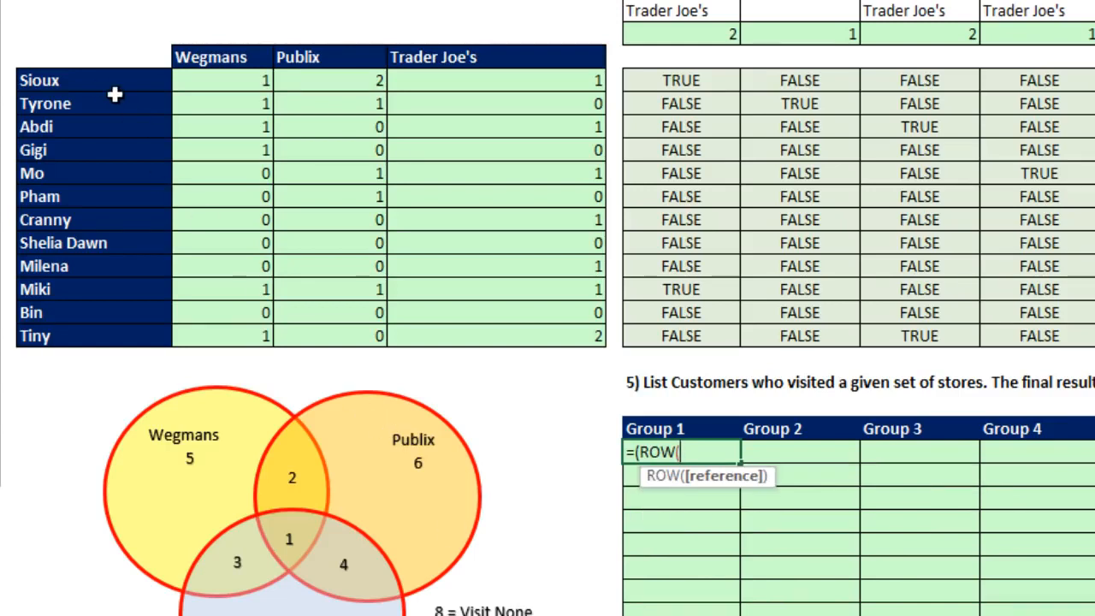
{"action": "left_click_drag", "start_coordinate": [85, 80], "coordinate": [87, 335]}
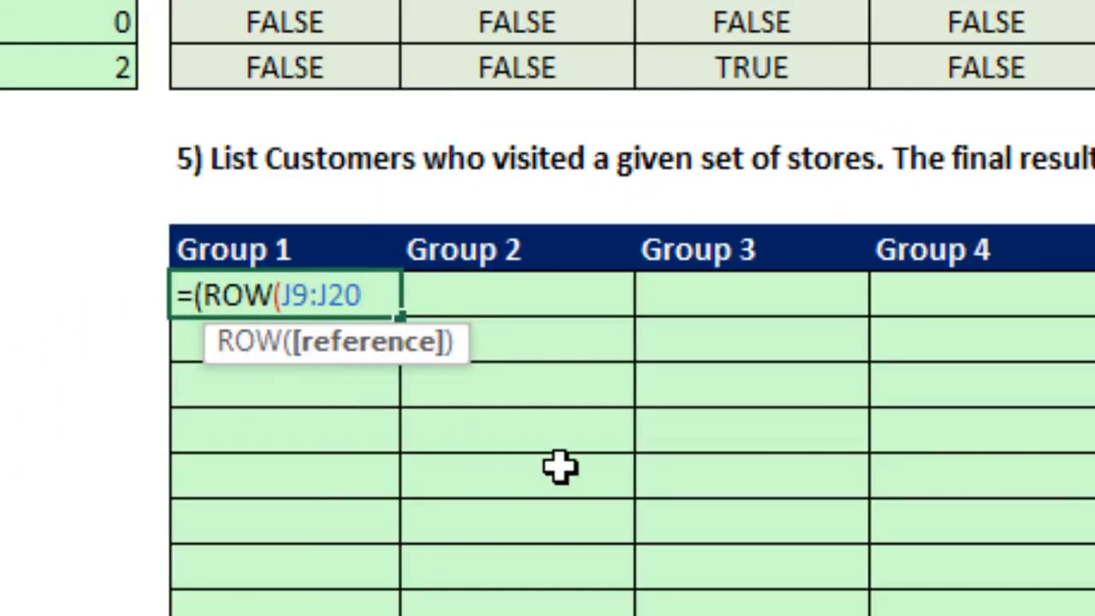
{"action": "type", "text": "))"}
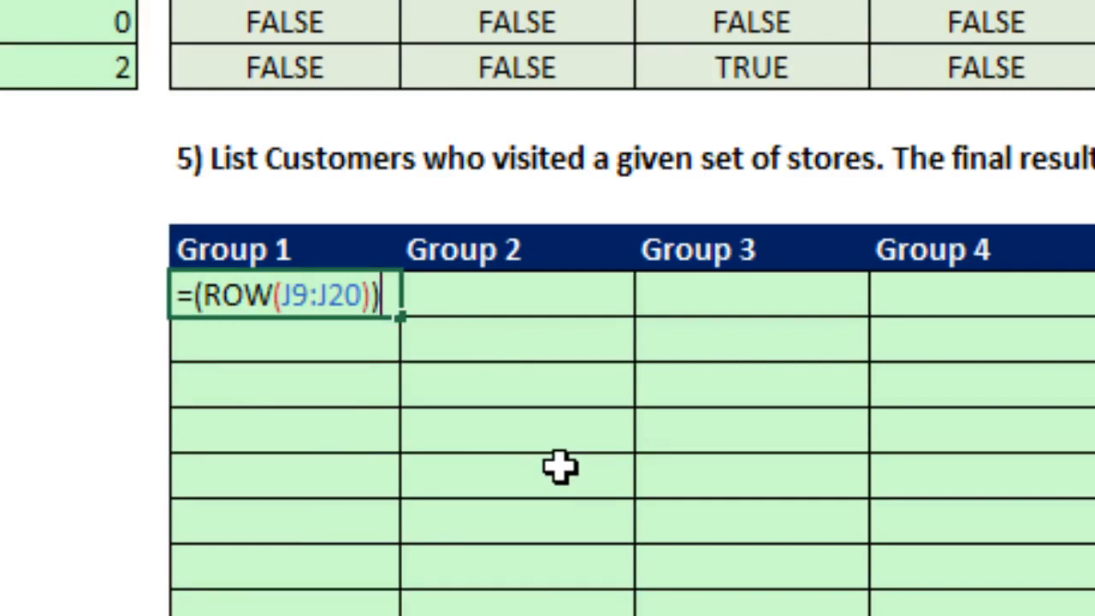
{"action": "key", "text": "F9"}
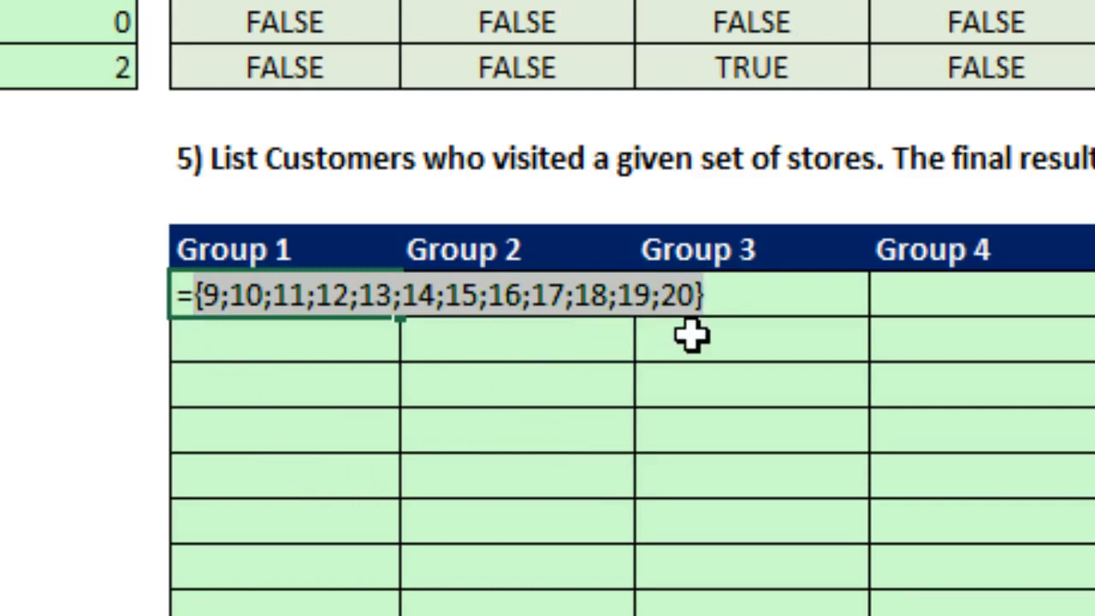
{"action": "key", "text": "ctrl+z"}
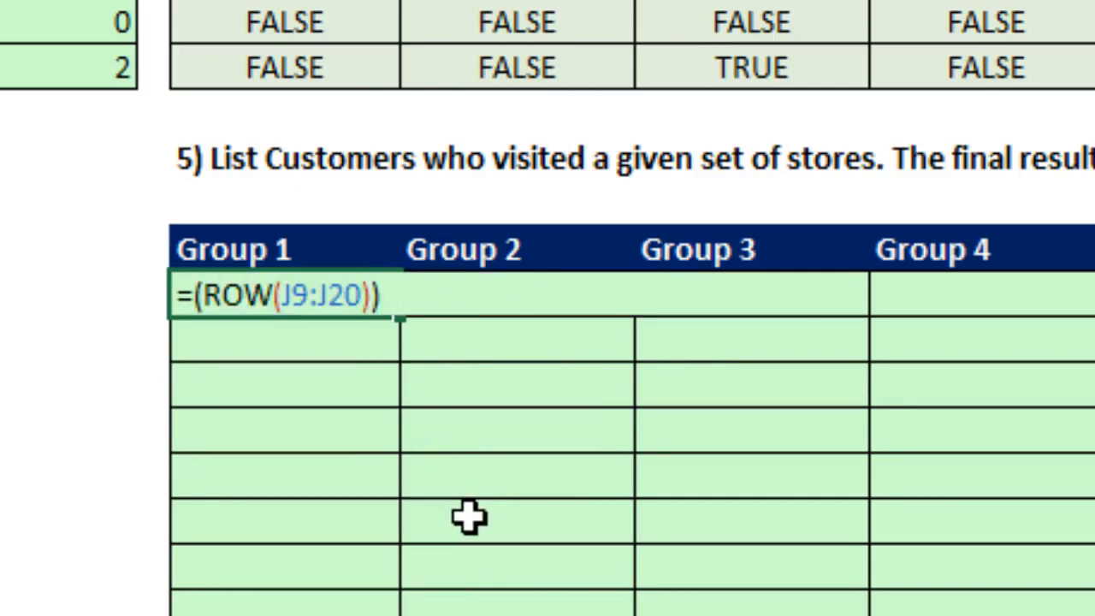
- Extend the first Group 1 list formula to subtract ROW($J$9) inside the parentheses, and make the J9:J20 reference absolute
{"action": "type", "text": "-row"}
{"action": "key", "text": "Tab"}
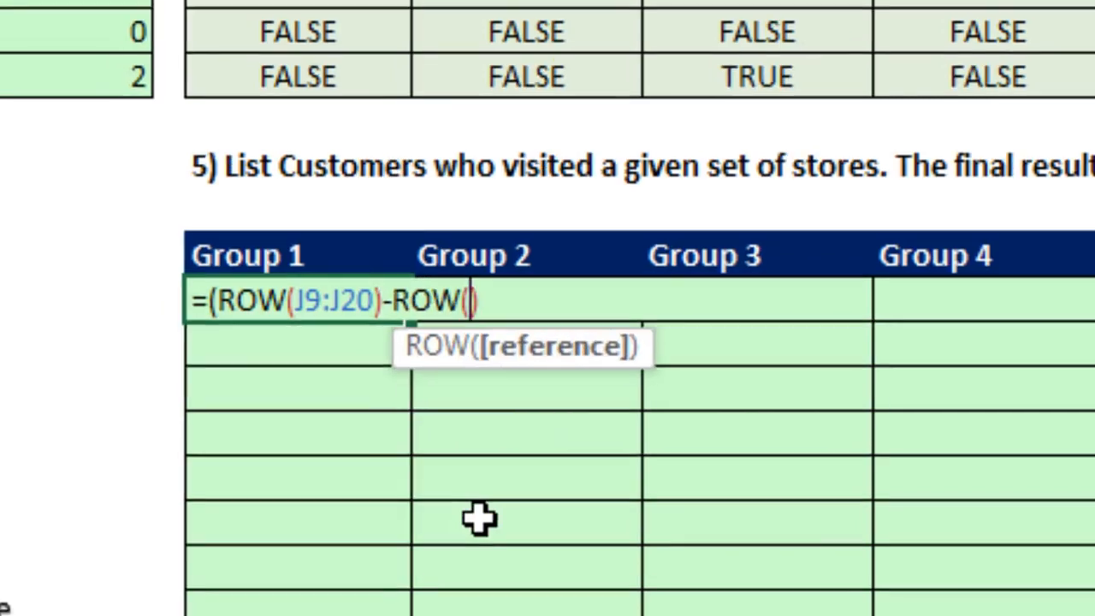
{"action": "left_click", "coordinate": [115, 82]}
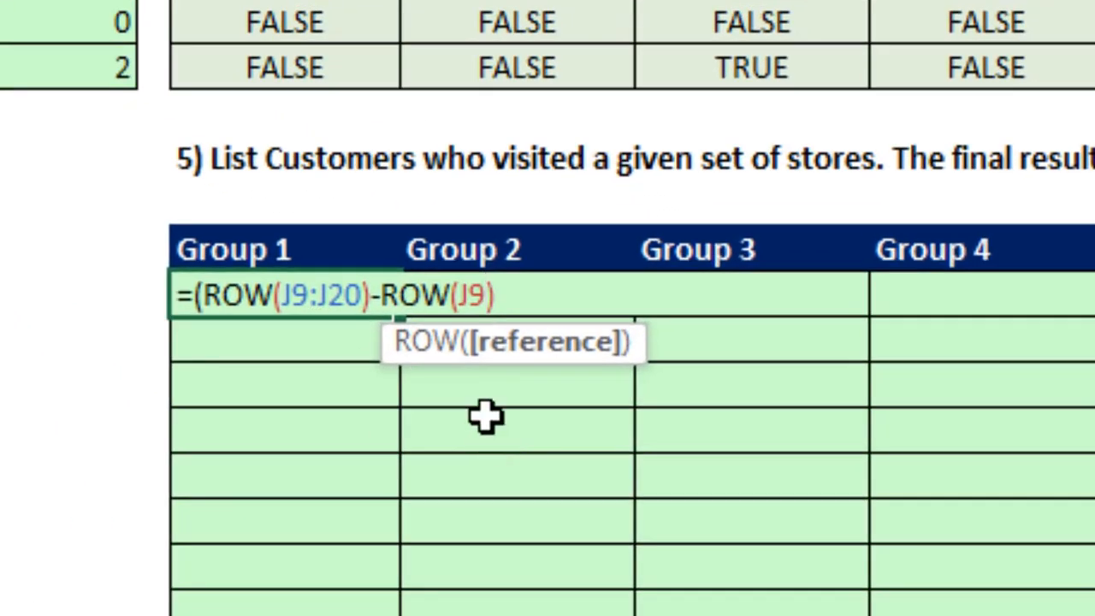
{"action": "key", "text": "F4"}
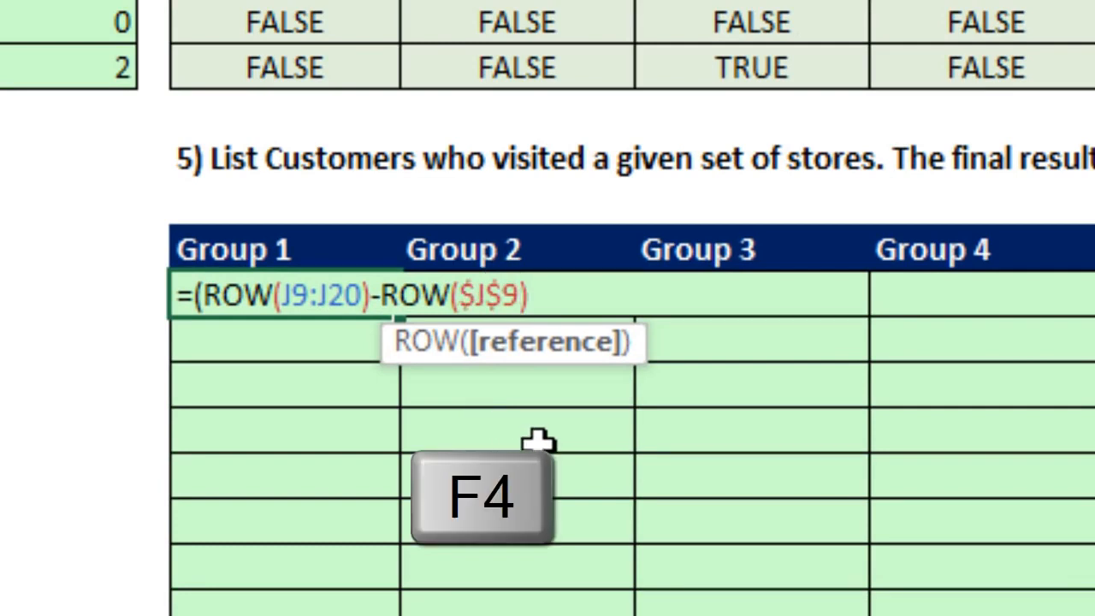
{"action": "type", "text": ")"}
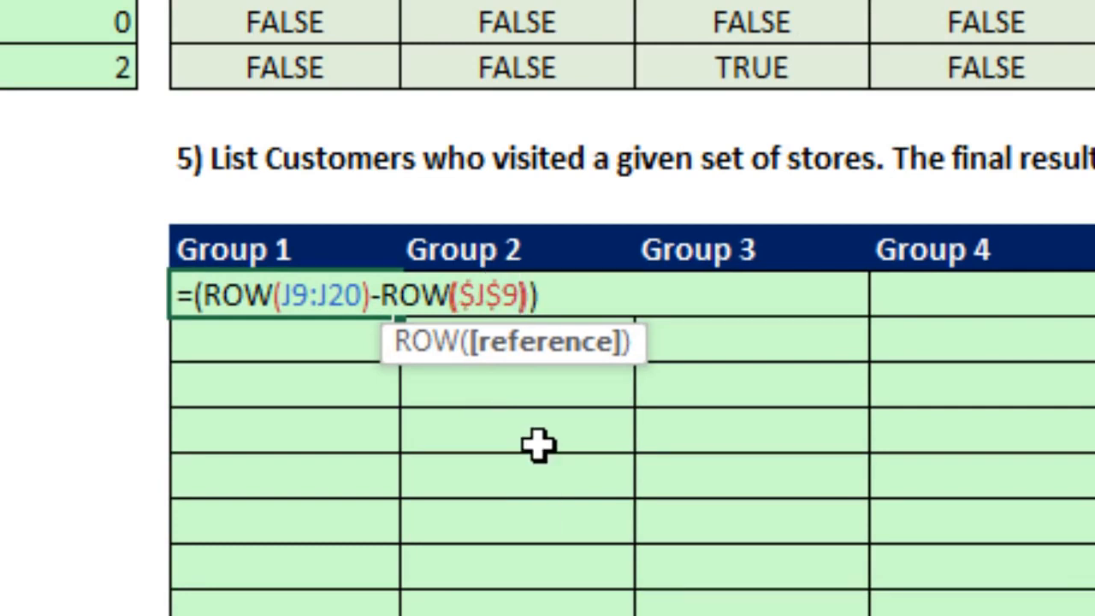
{"action": "left_click", "coordinate": [322, 299]}
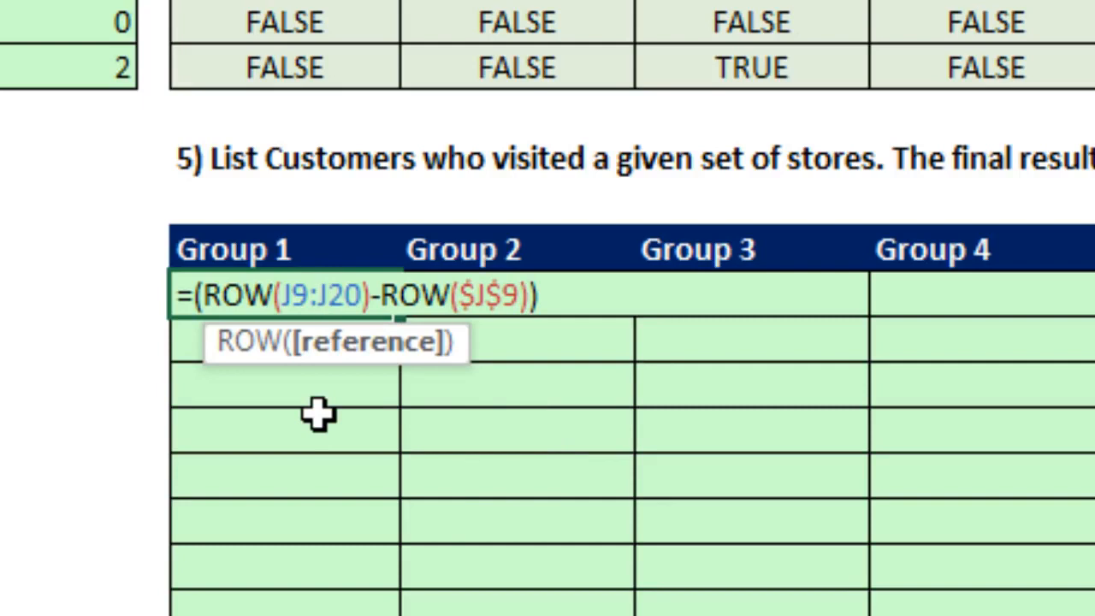
{"action": "left_click", "coordinate": [334, 347]}
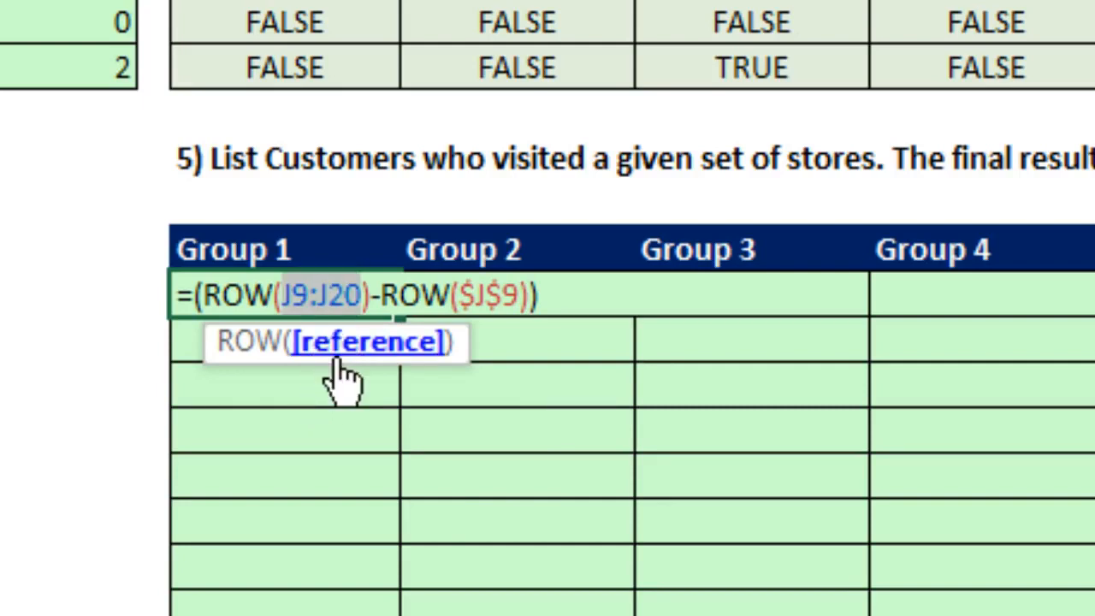
{"action": "key", "text": "F4"}
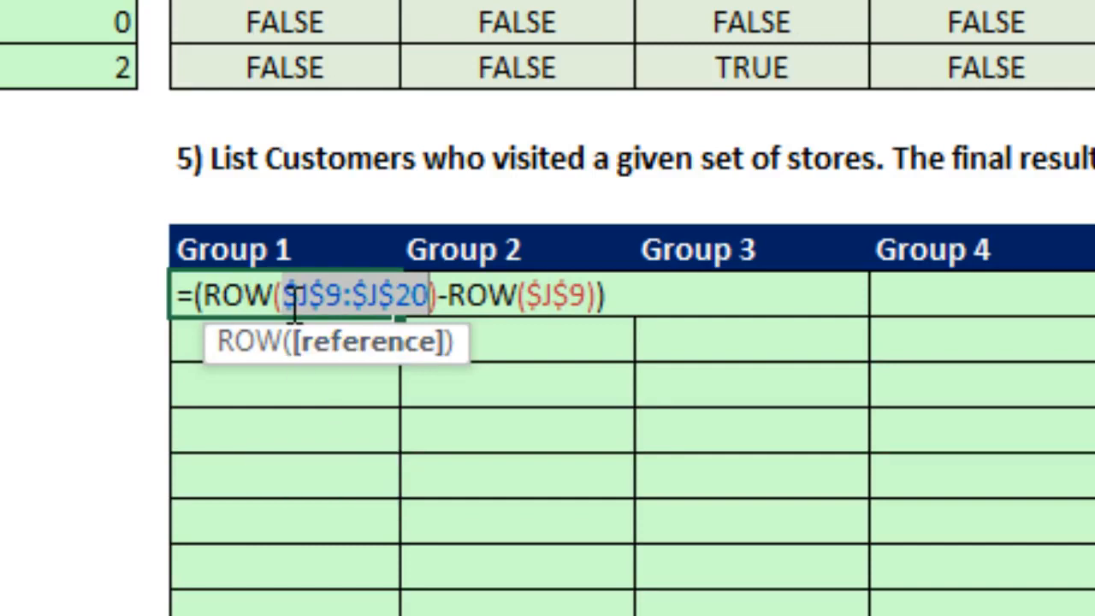
- Preview the values of ROW($J$9:$J$20), ROW($J$9) and their whole difference, restoring the formula after each check
{"action": "left_click", "coordinate": [297, 301]}
{"action": "left_click_drag", "start_coordinate": [210, 289], "coordinate": [439, 293]}
{"action": "key", "text": "F9"}
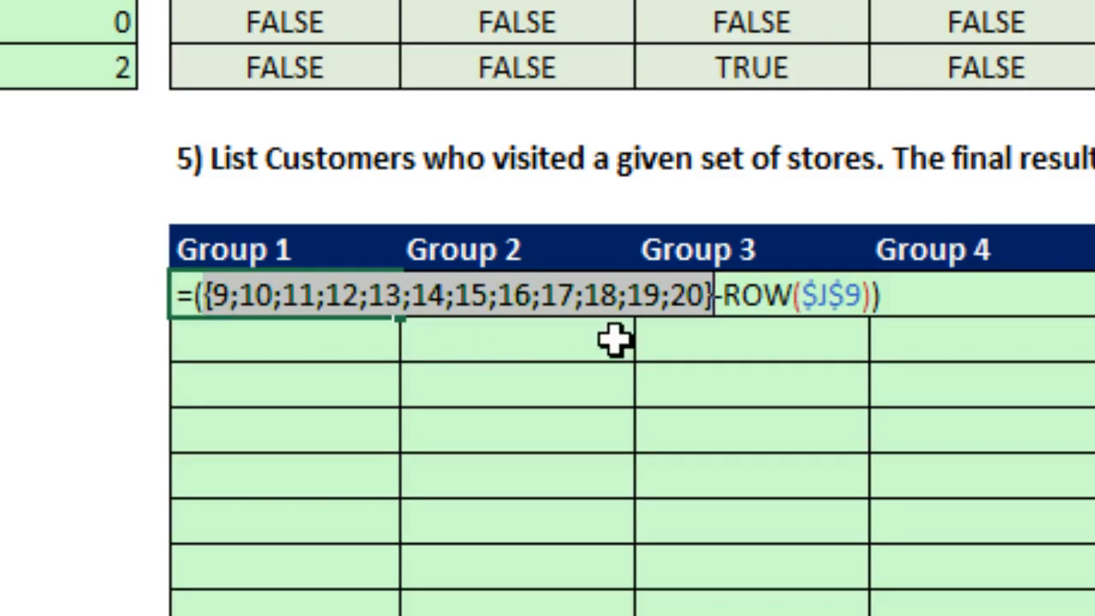
{"action": "key", "text": "ctrl+z"}
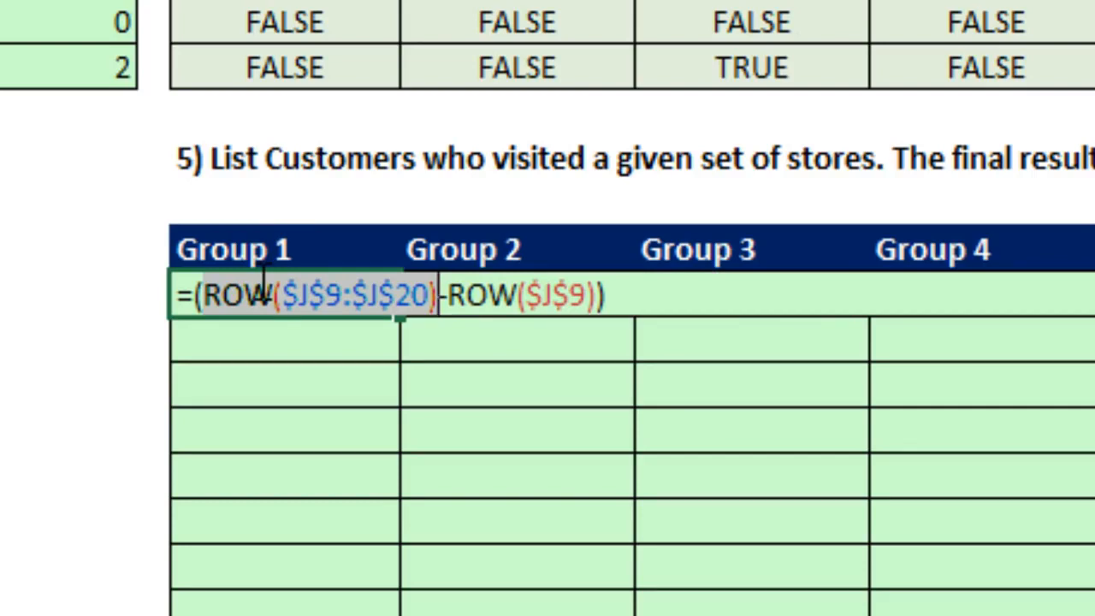
{"action": "left_click_drag", "start_coordinate": [444, 295], "coordinate": [598, 294]}
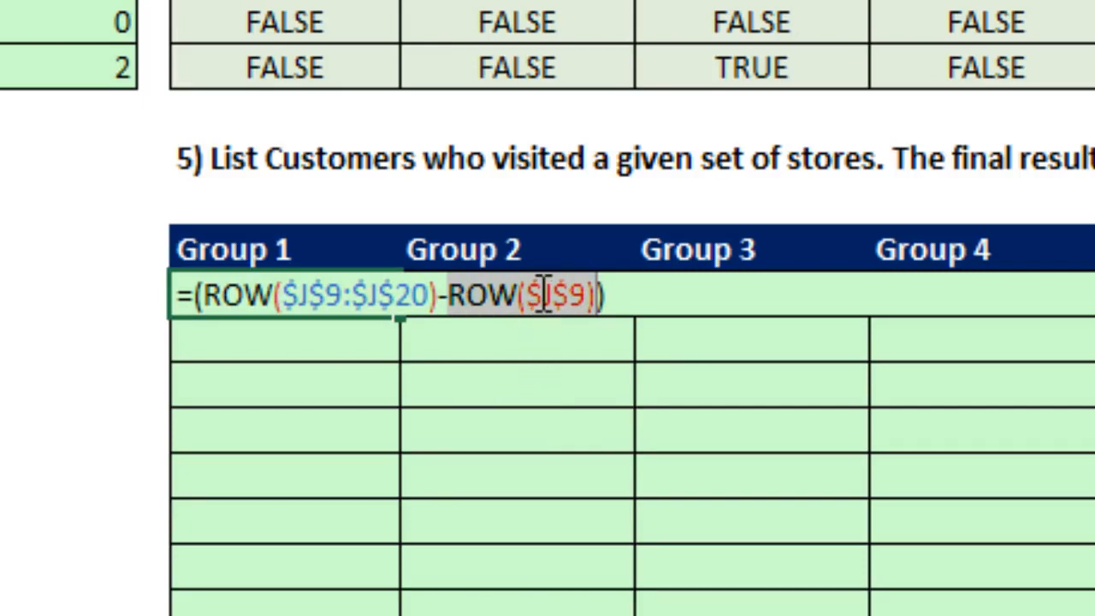
{"action": "key", "text": "F9"}
{"action": "key", "text": "ctrl+z"}
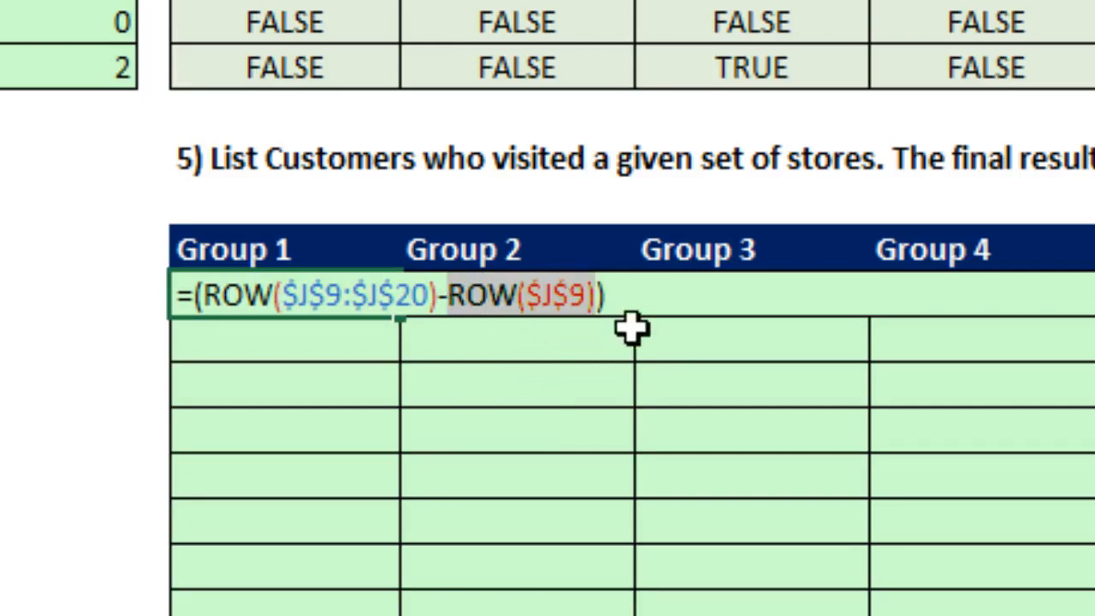
{"action": "left_click", "coordinate": [627, 295]}
{"action": "key", "text": "F9"}
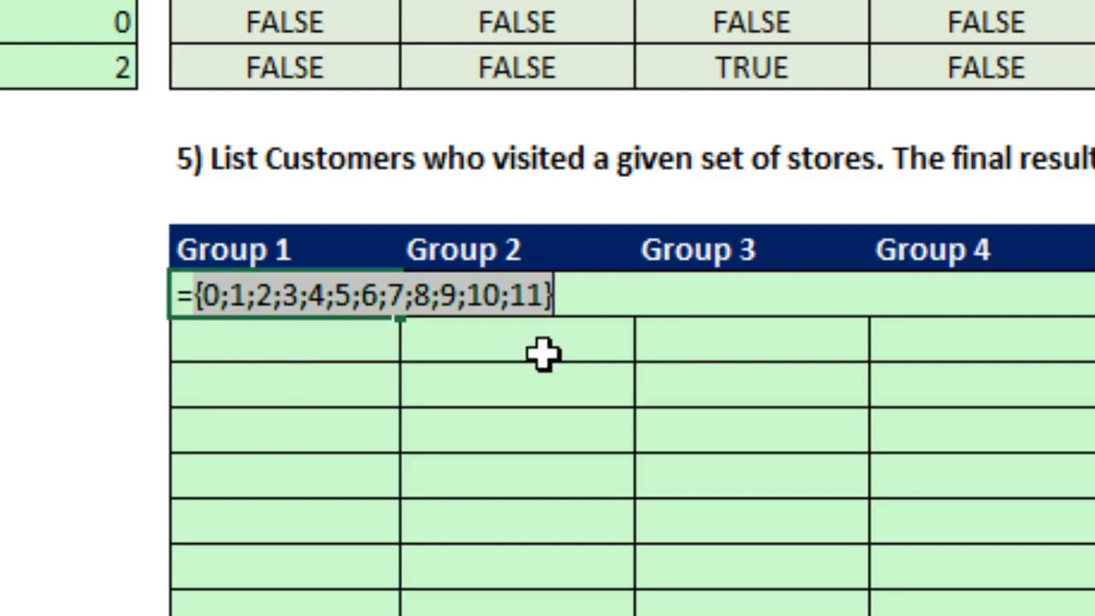
{"action": "key", "text": "ctrl+z"}
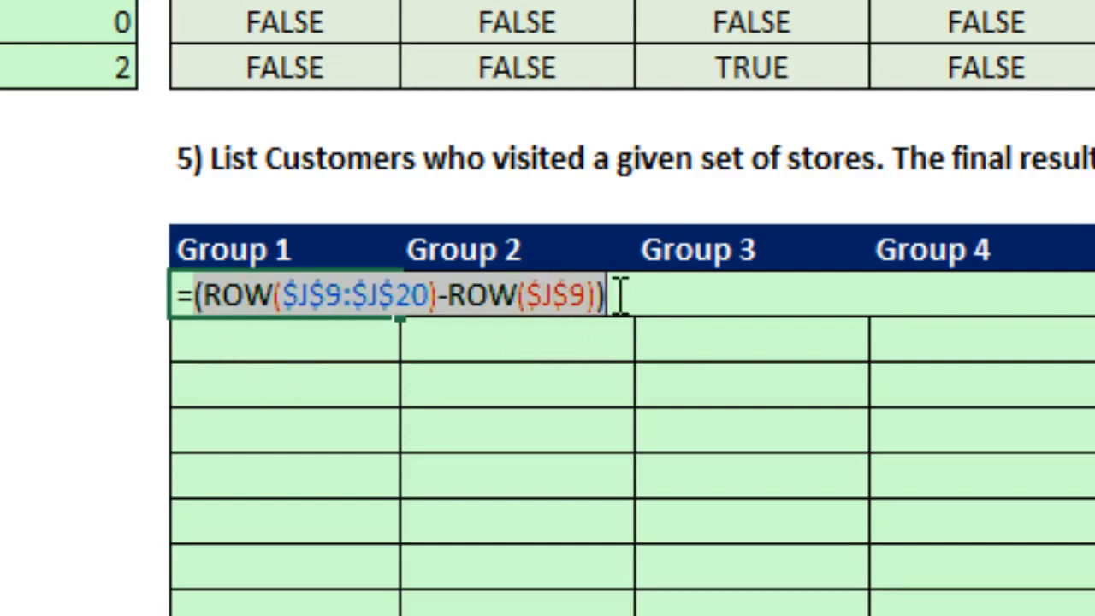
- Add +1 inside the parentheses after ROW($J$9) and preview the resulting array of relative positions, keeping the formula intact
{"action": "type", "text": "+1"}
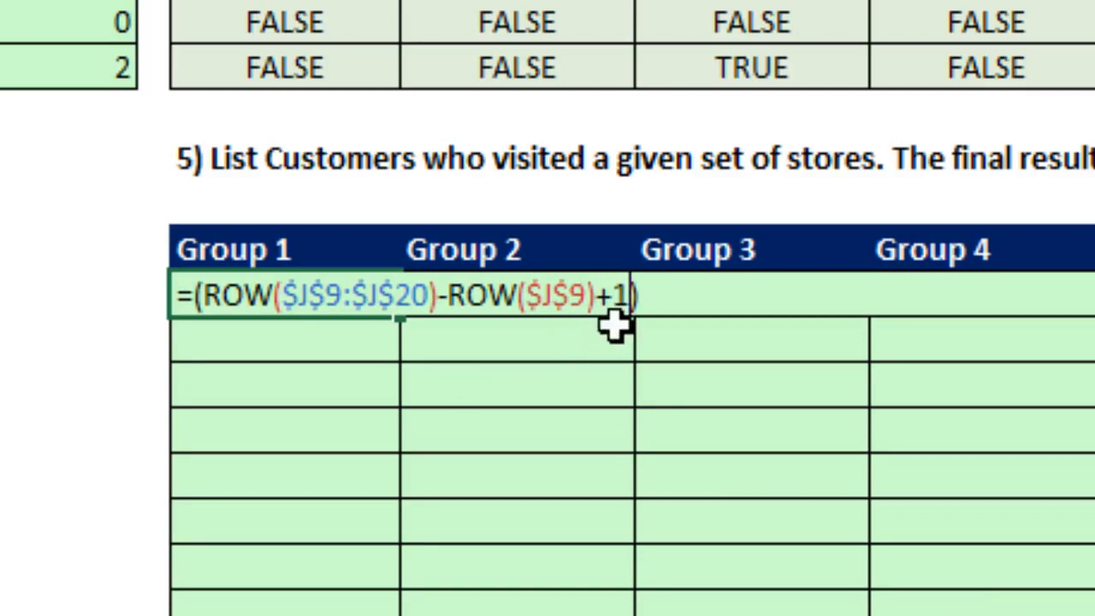
{"action": "key", "text": "F9"}
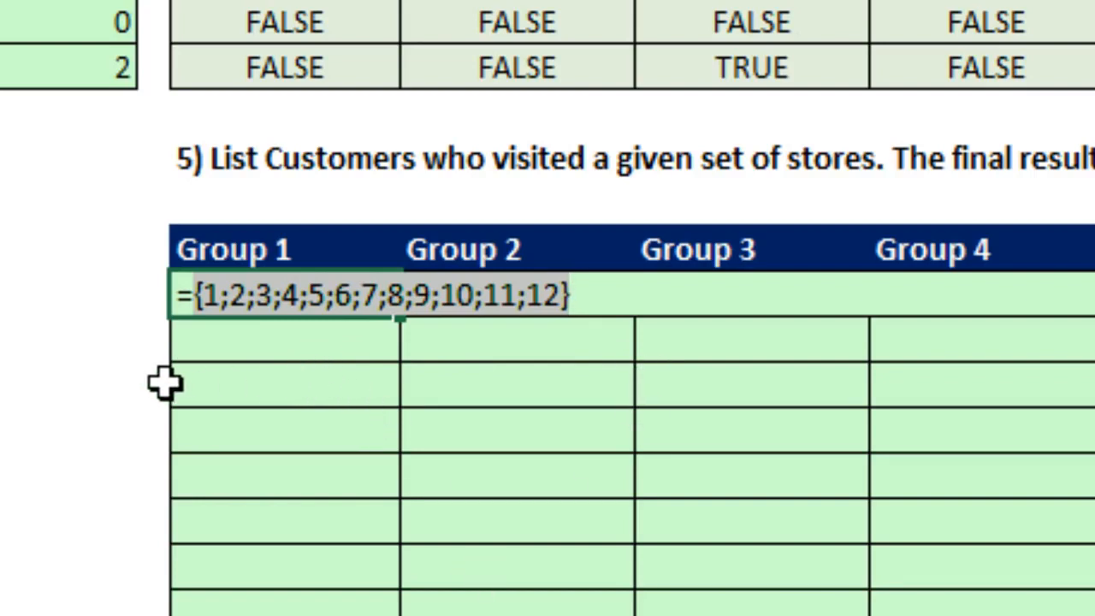
{"action": "key", "text": "ctrl+z"}
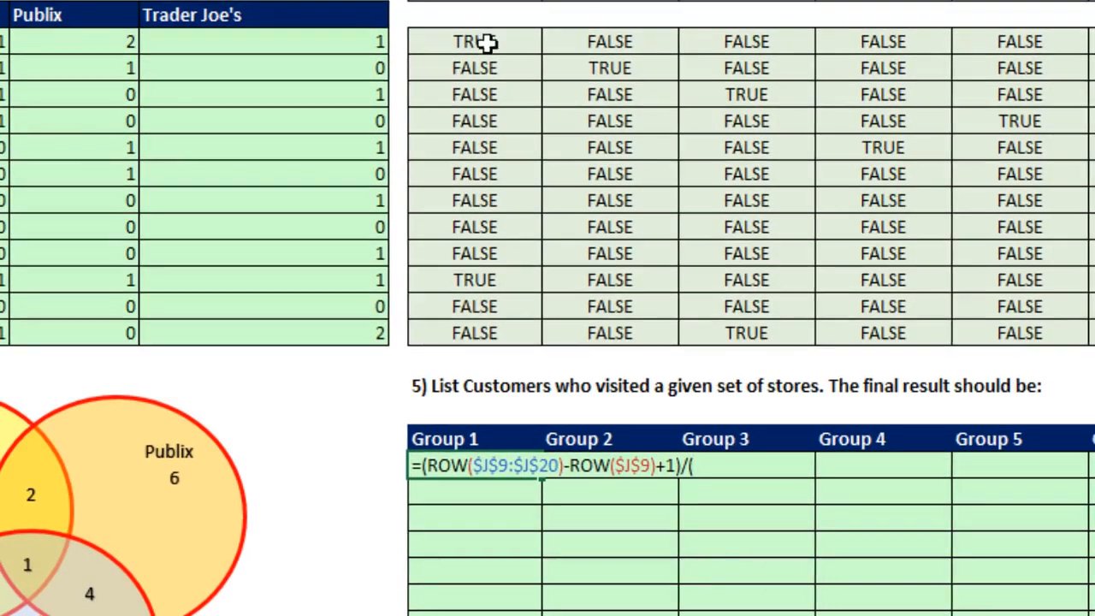
- Divide the relative positions by the Group 1 flag test ($O$9:$O$20=TRUE), with the flag range locked as absolute
{"action": "left_click_drag", "start_coordinate": [484, 41], "coordinate": [472, 330]}
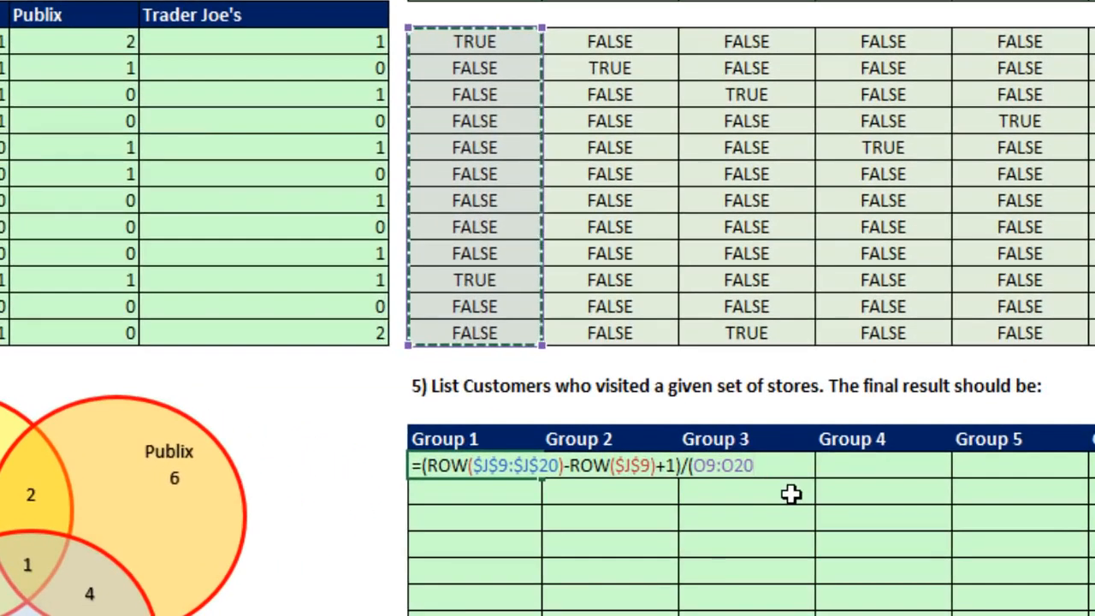
{"action": "key", "text": "F4"}
{"action": "type", "text": "=TRUE)"}
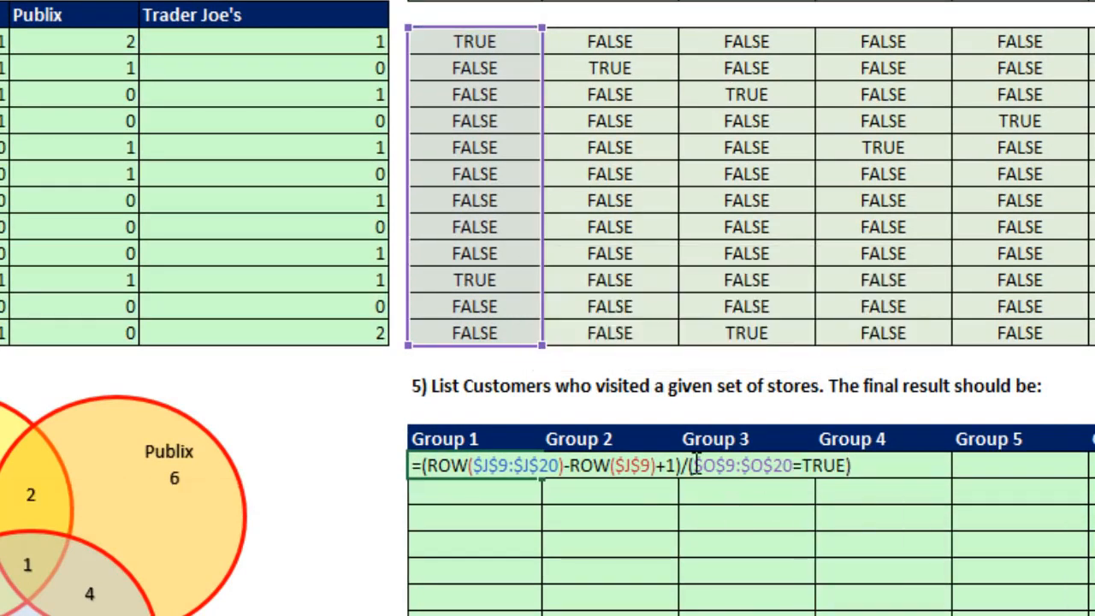
- Preview the array from $O$9:$O$20=TRUE and the array from the whole division, restoring the formula after each check
{"action": "left_click_drag", "start_coordinate": [698, 464], "coordinate": [852, 466]}
{"action": "key", "text": "F9"}
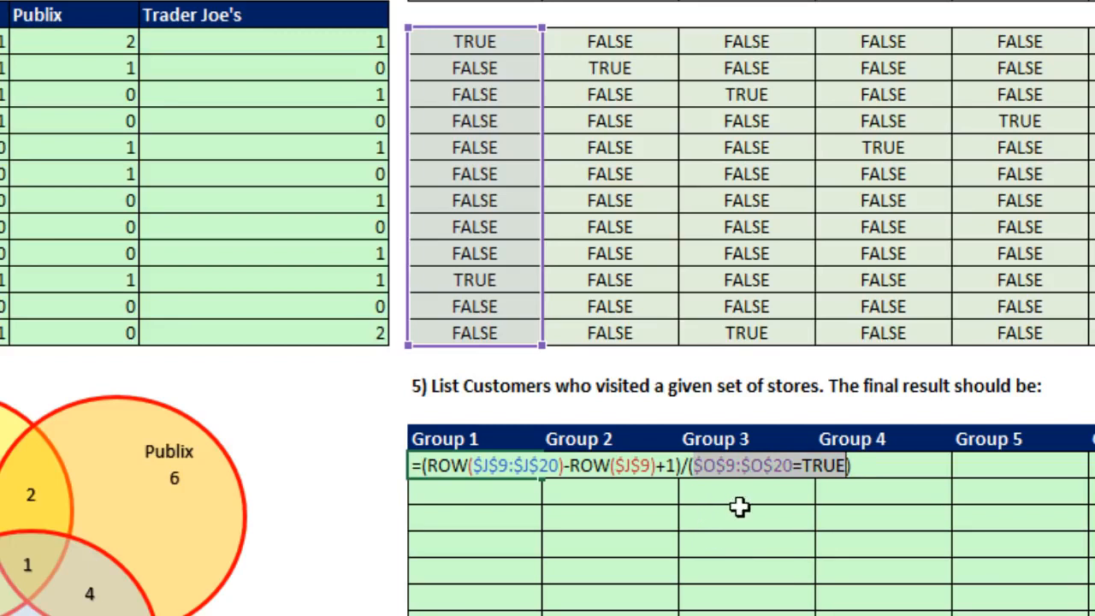
{"action": "key", "text": "F9"}
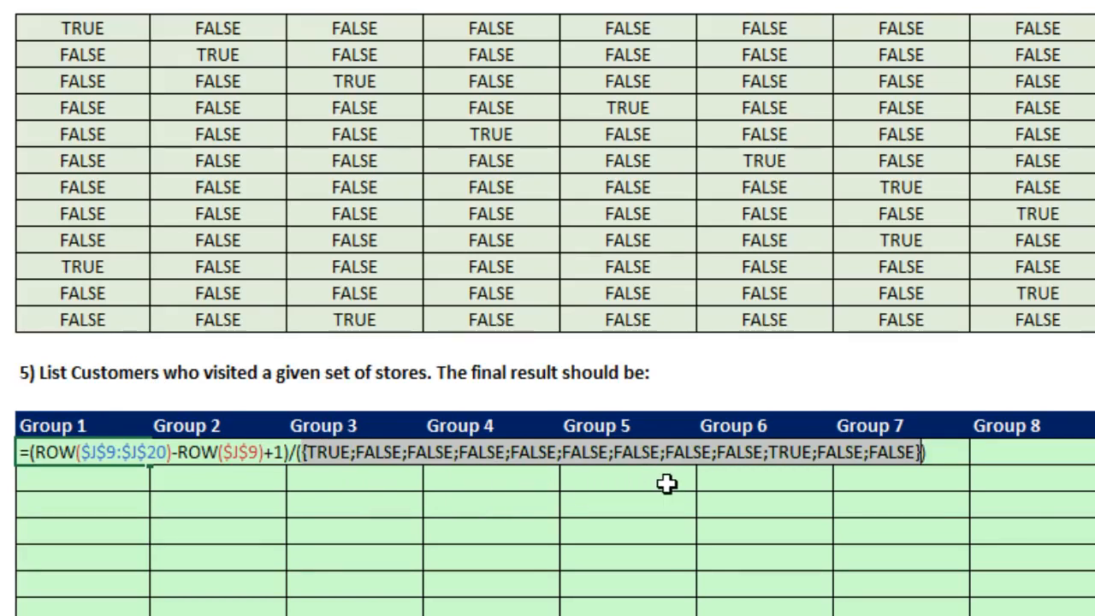
{"action": "key", "text": "ctrl+z"}
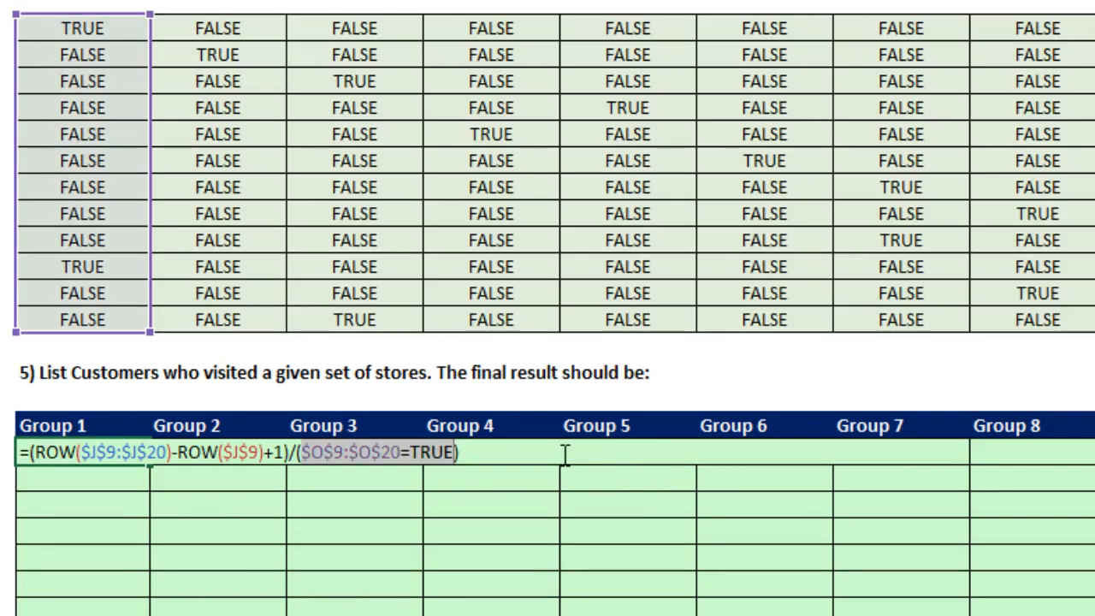
{"action": "key", "text": "F9"}
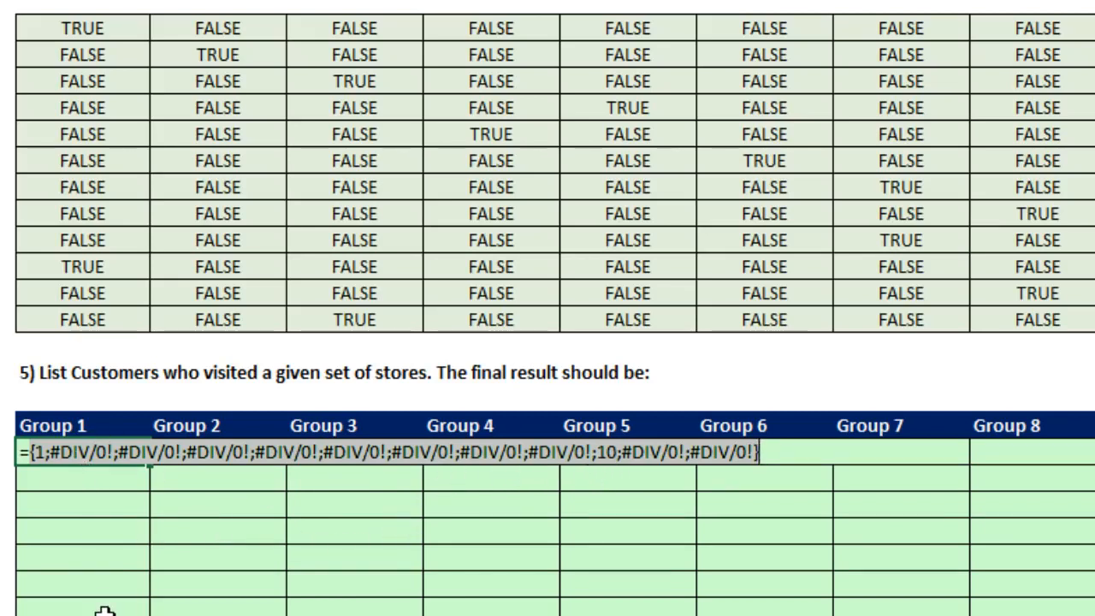
{"action": "key", "text": "ctrl+z"}
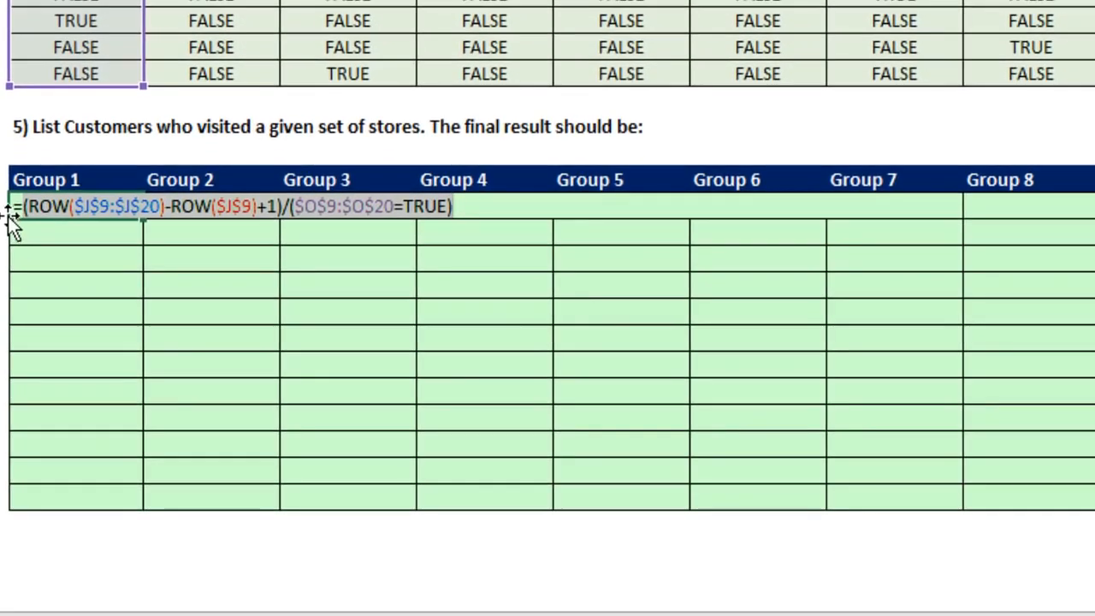
- Put AGGREGATE in front of the division, with function number 15 (SMALL) and option 6 (ignore error values)
{"action": "left_click", "coordinate": [26, 215]}
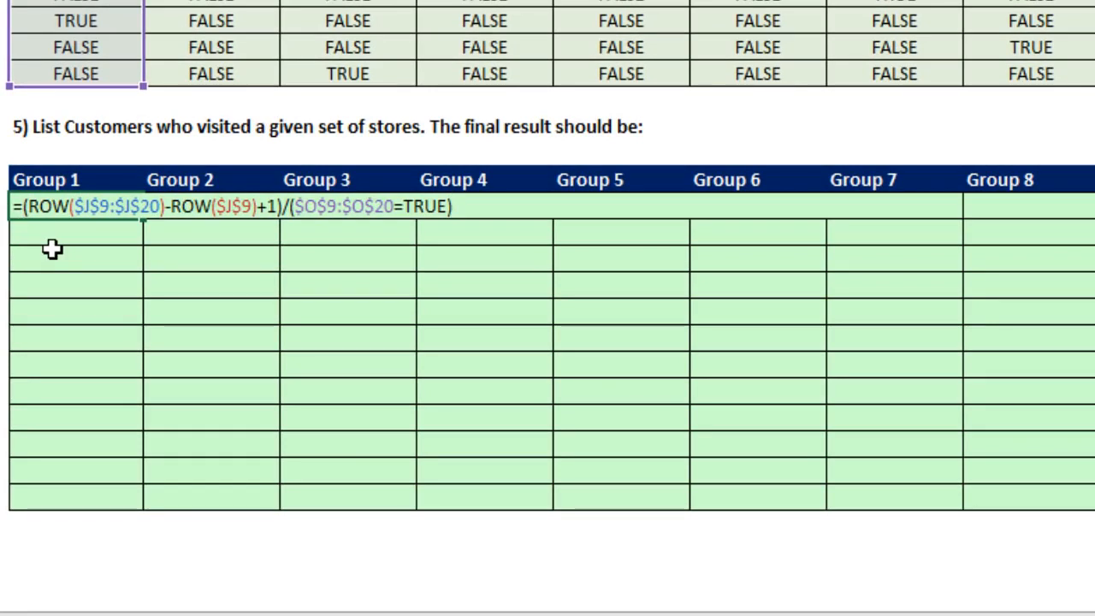
{"action": "type", "text": "ag"}
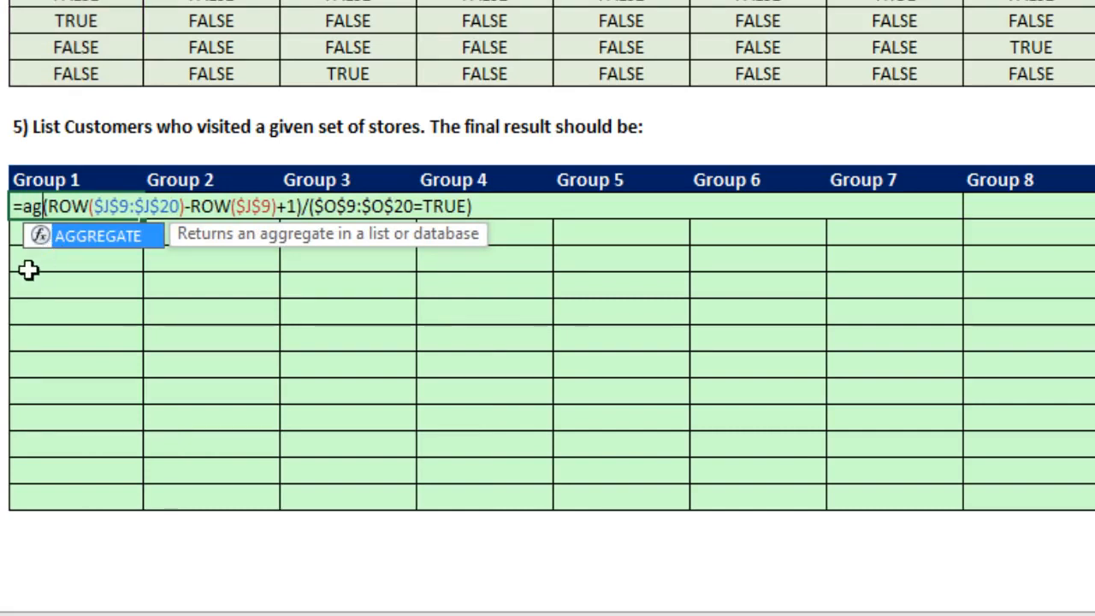
{"action": "key", "text": "Tab"}
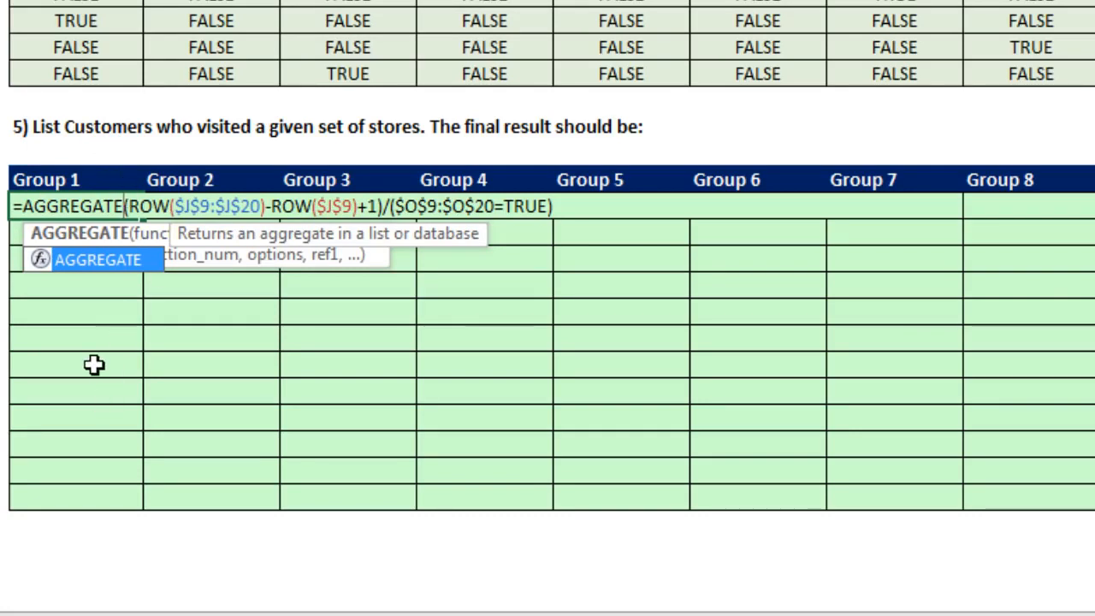
{"action": "type", "text": "("}
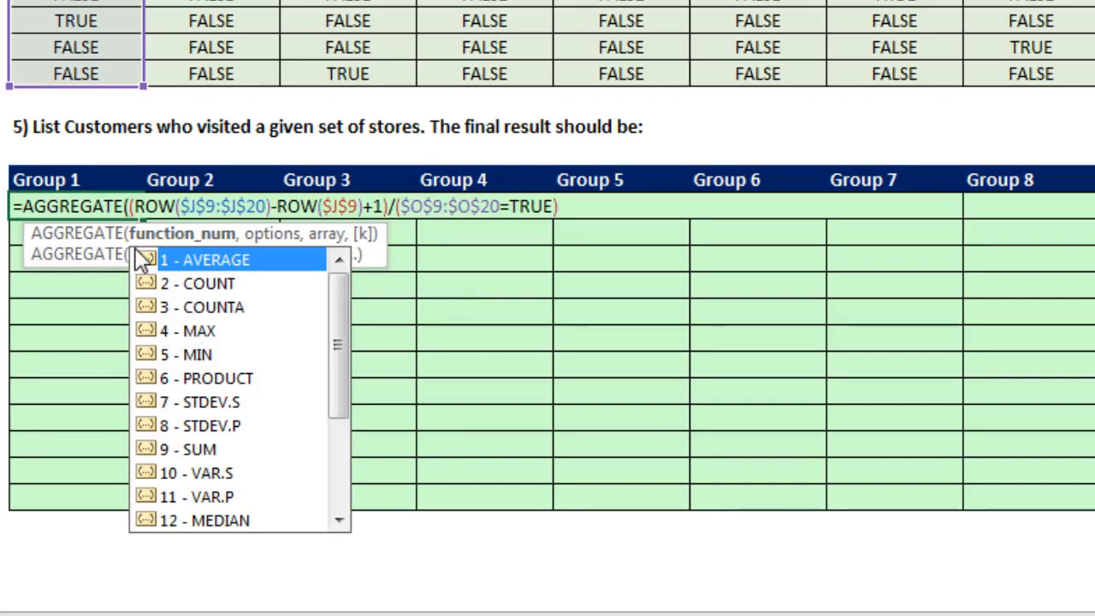
{"action": "left_click_drag", "start_coordinate": [349, 307], "coordinate": [345, 441]}
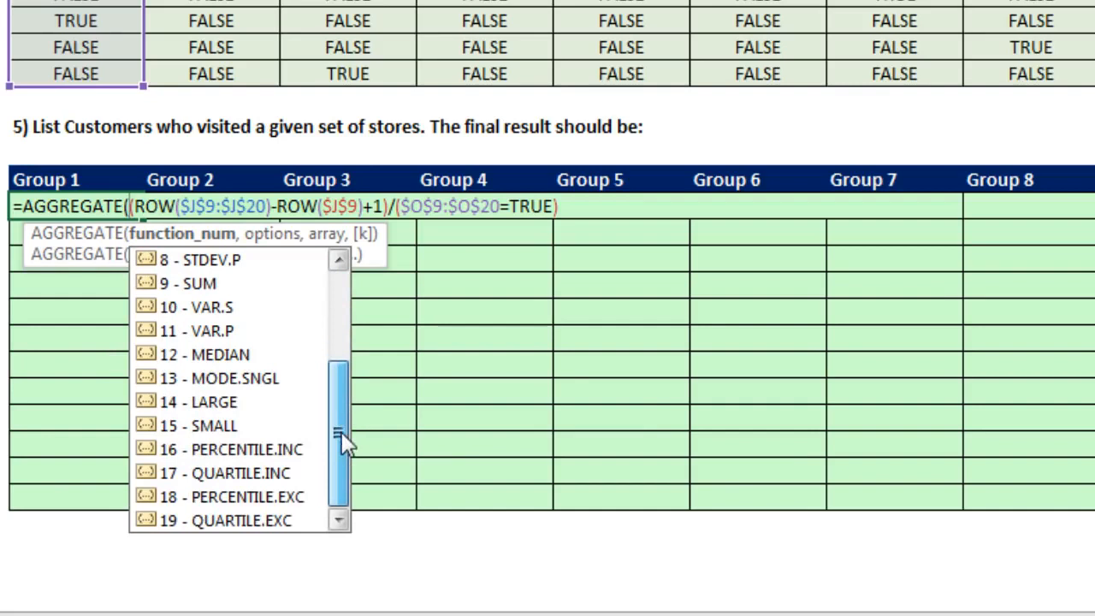
{"action": "double_click", "coordinate": [195, 427]}
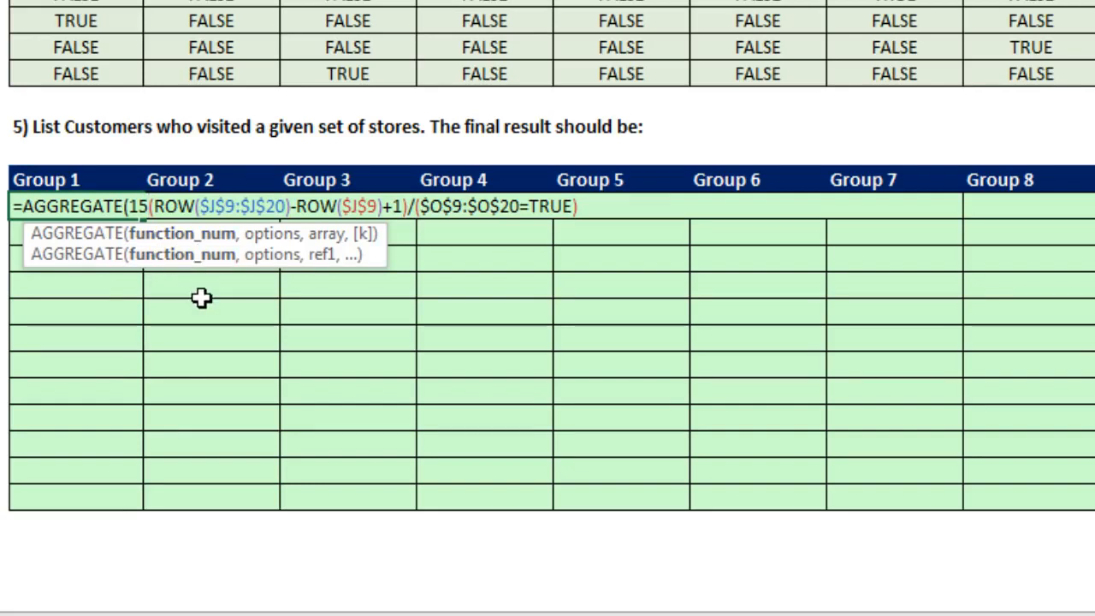
{"action": "type", "text": ","}
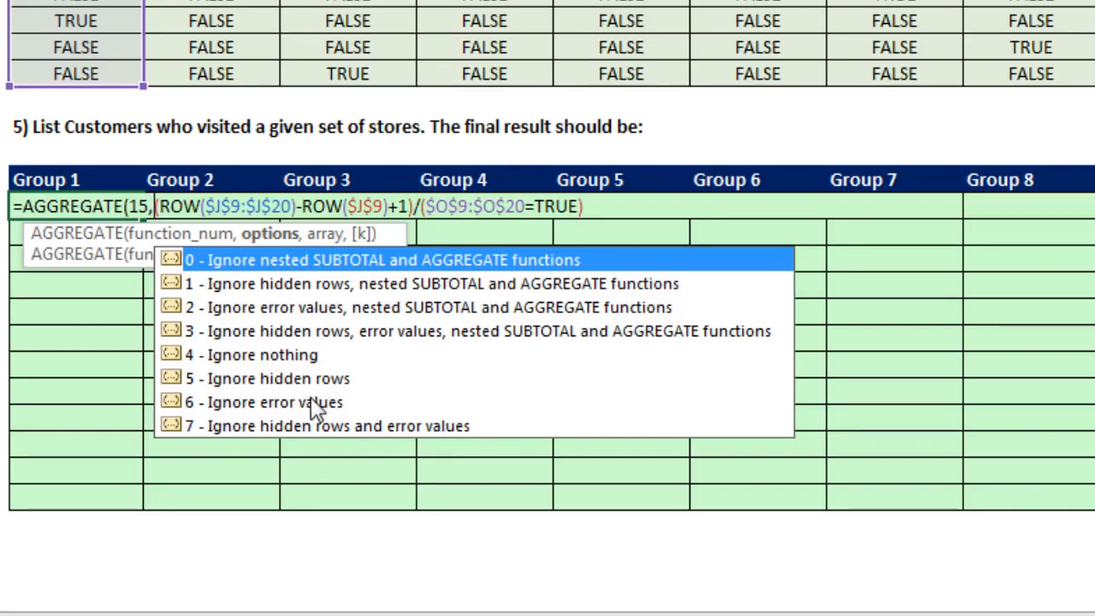
{"action": "type", "text": "6"}
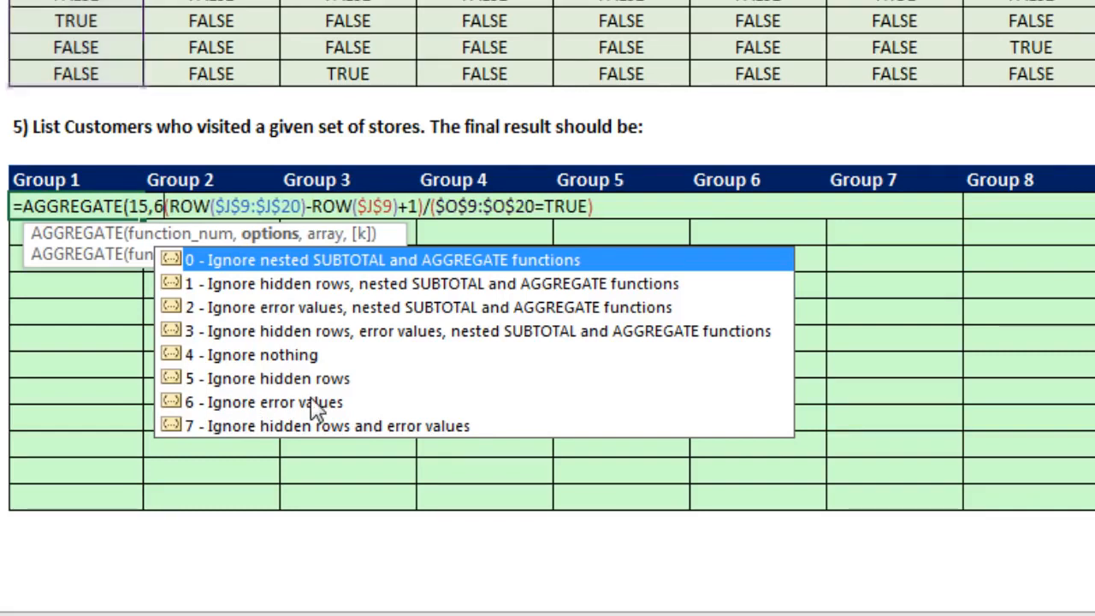
{"action": "type", "text": ","}
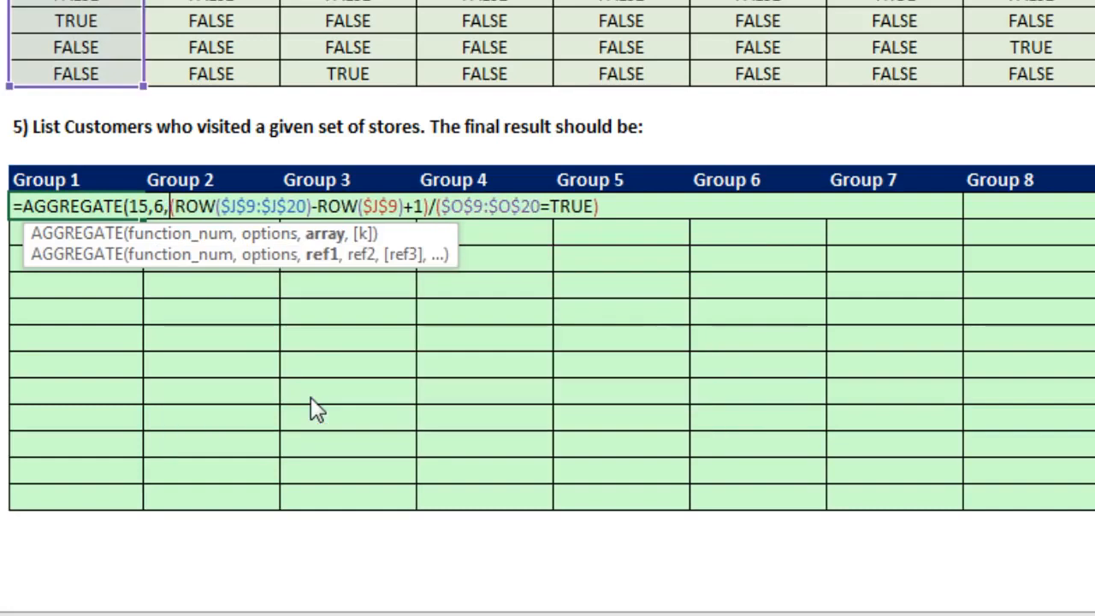
- Add ROWS(O$25:O25) as the k argument of AGGREGATE, after the division used as its array
{"action": "left_click", "coordinate": [339, 241]}
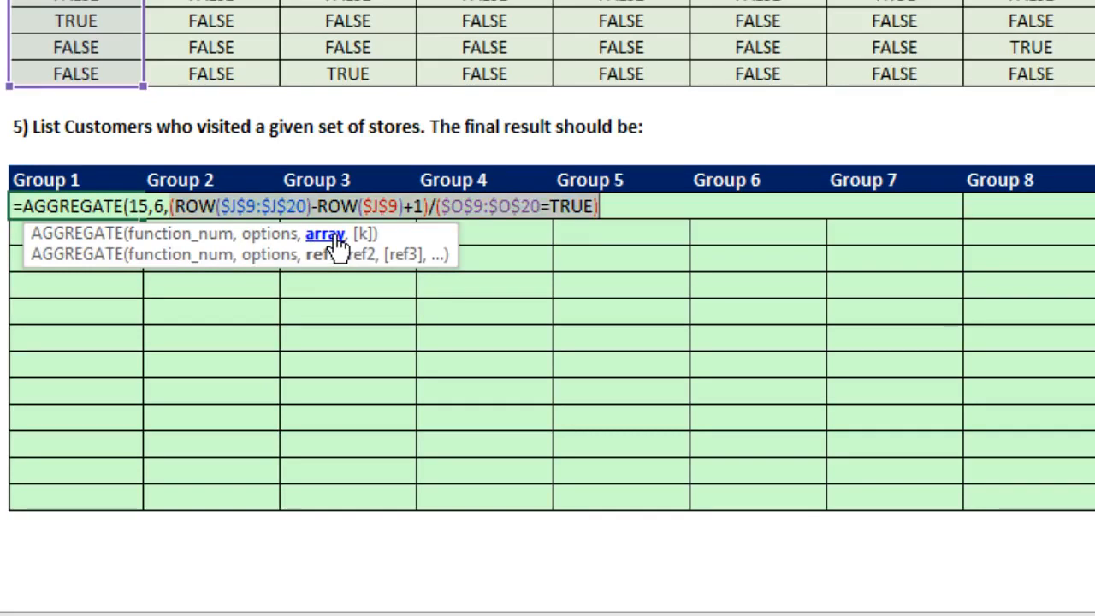
{"action": "left_click", "coordinate": [625, 207]}
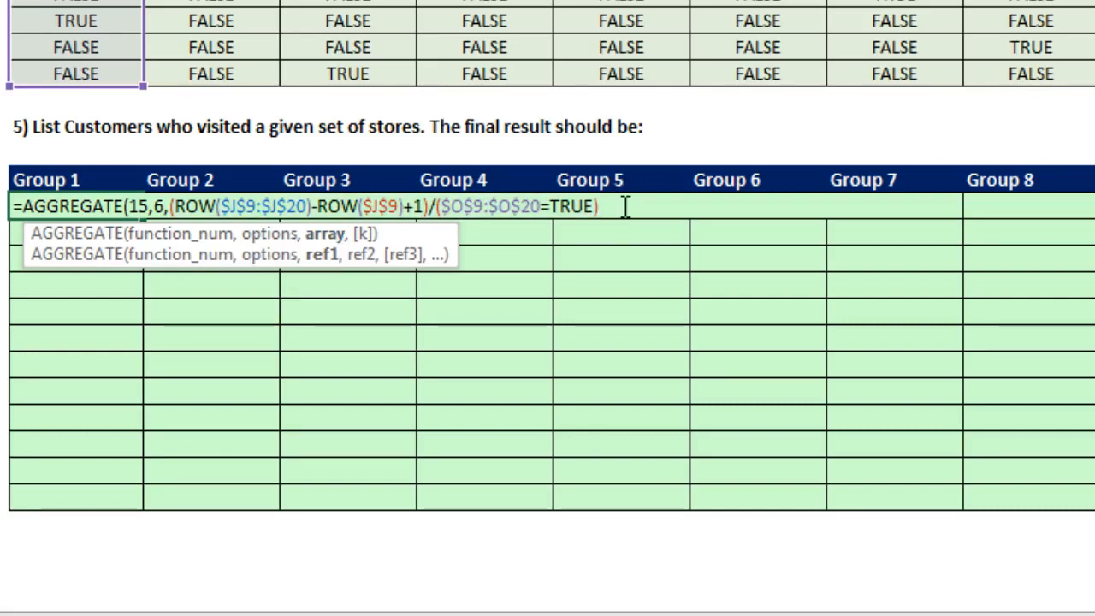
{"action": "type", "text": ","}
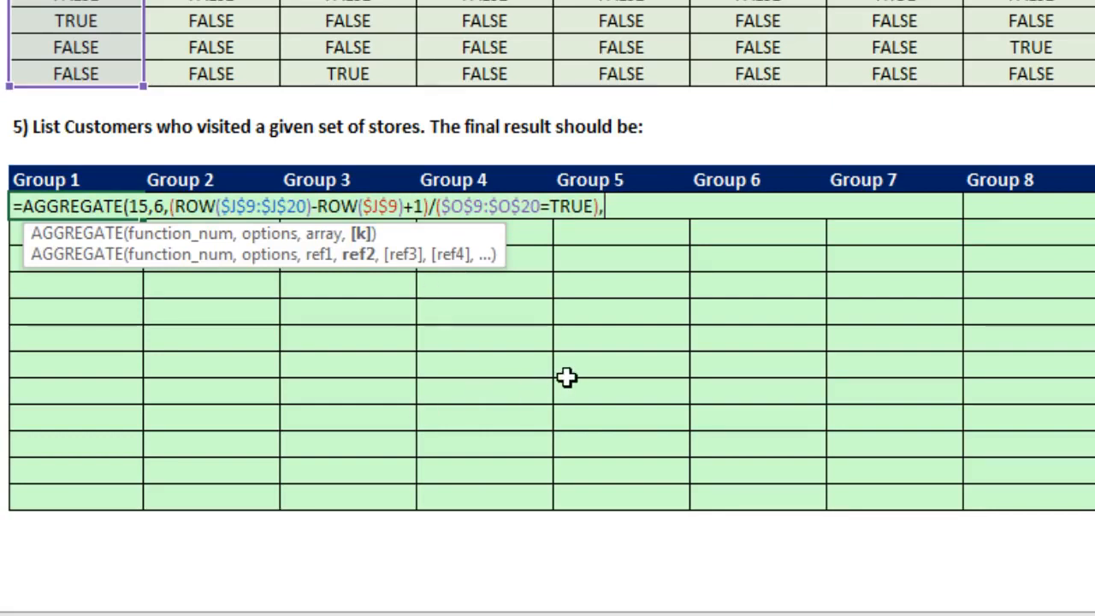
{"action": "type", "text": "rows"}
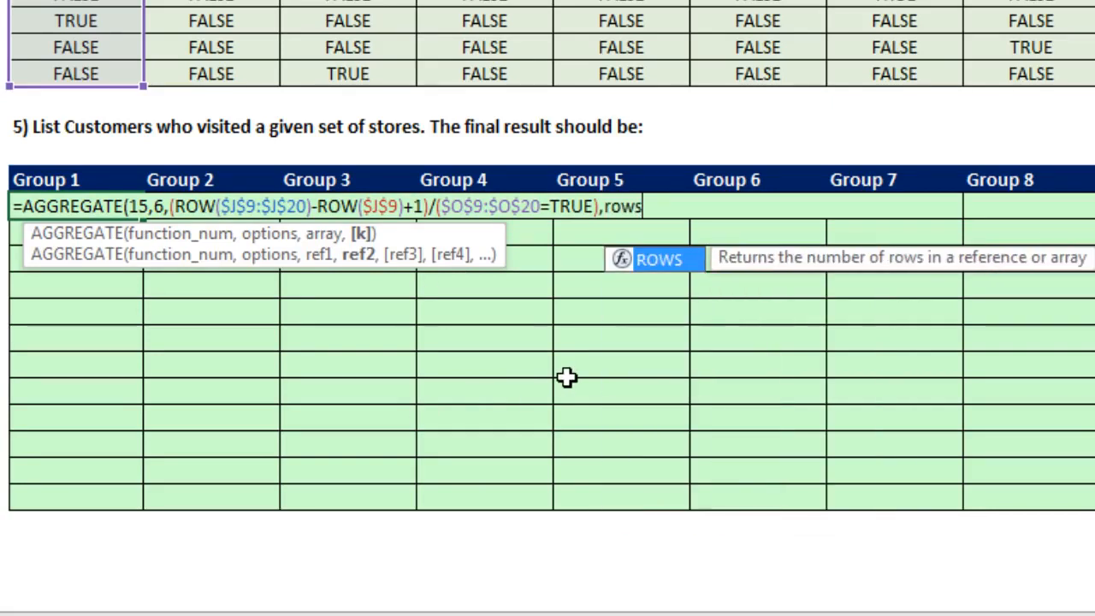
{"action": "key", "text": "Tab"}
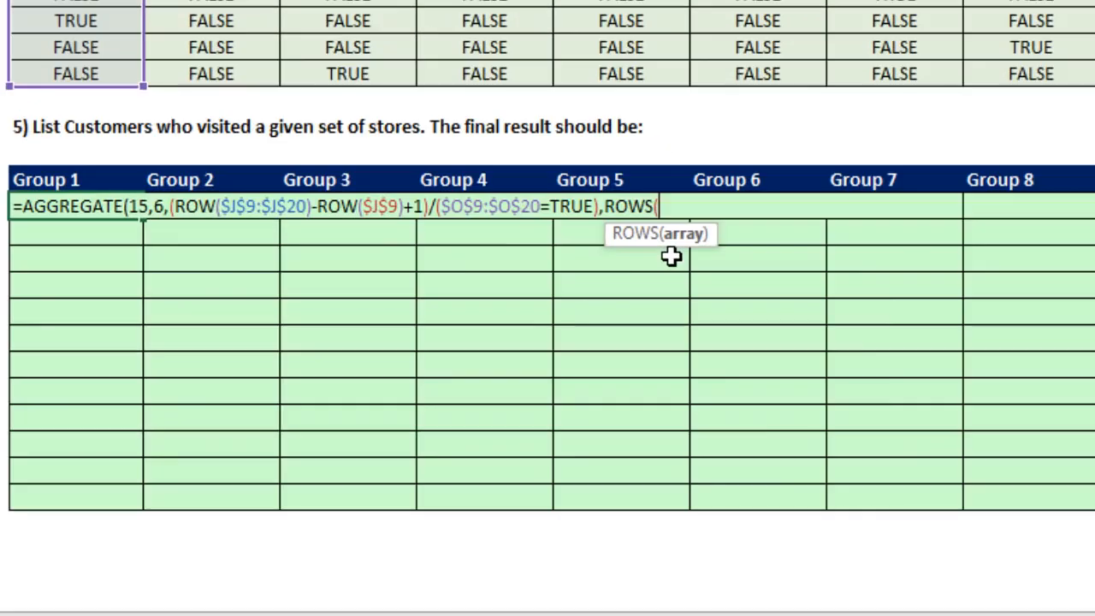
{"action": "type", "text": "O"}
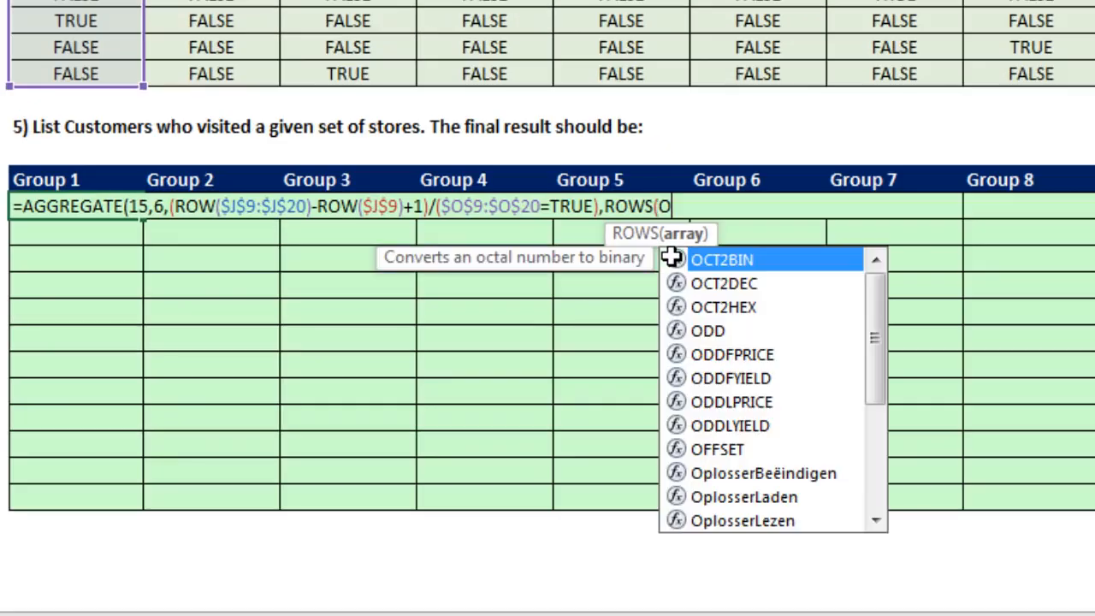
{"action": "type", "text": "$25:"}
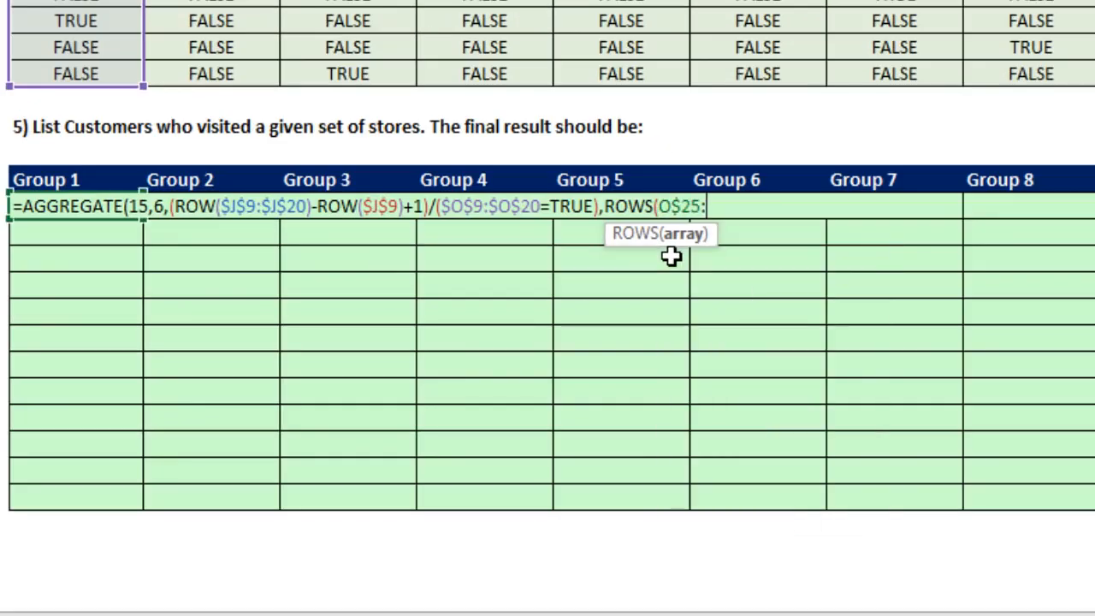
{"action": "type", "text": "O25"}
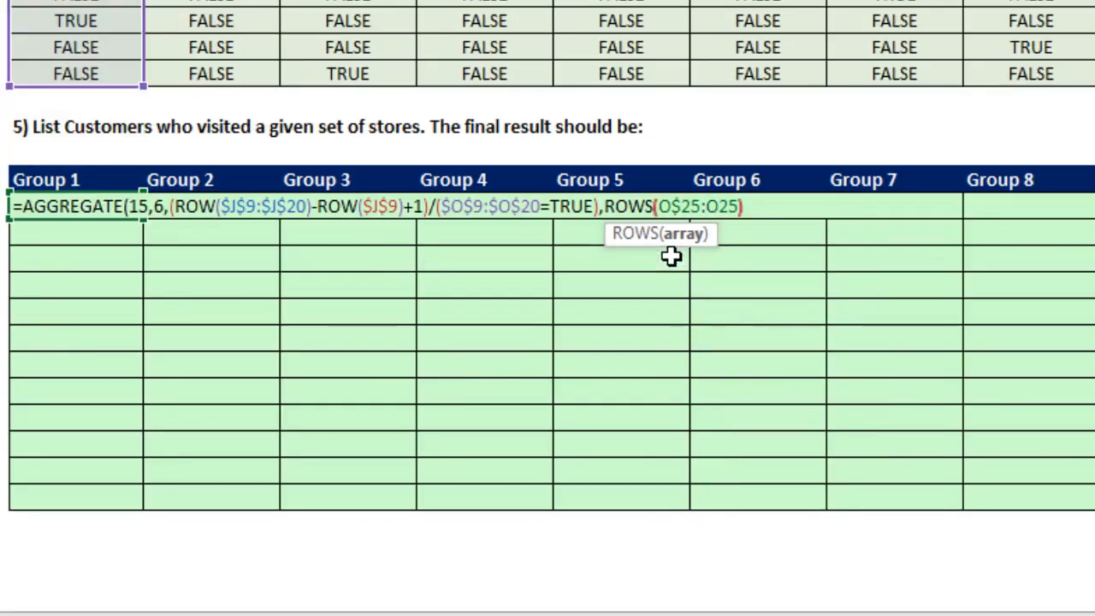
{"action": "type", "text": ")"}
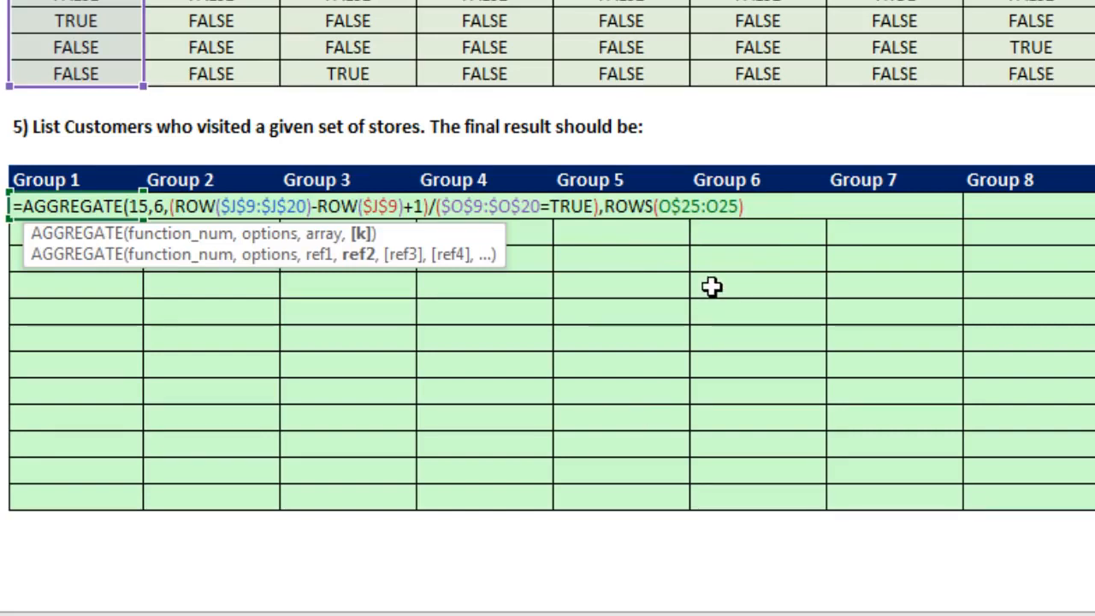
- Close the AGGREGATE formula, enter it in the first Group 1 cell and copy it through all rows of Group 1 and Group 2
{"action": "left_click", "coordinate": [363, 234]}
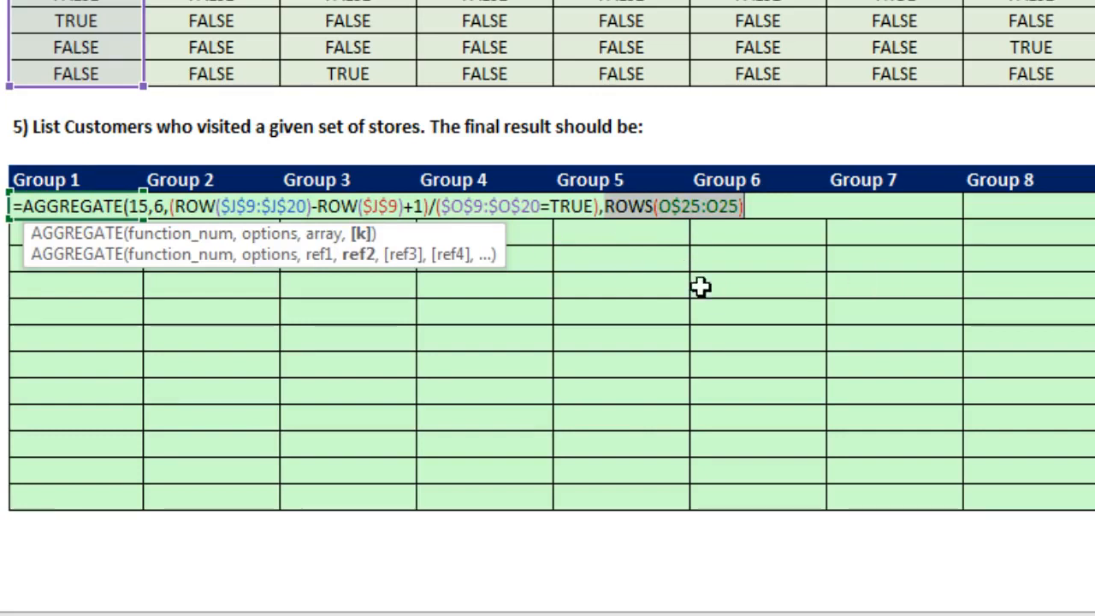
{"action": "key", "text": "ctrl+c"}
{"action": "left_click", "coordinate": [758, 207]}
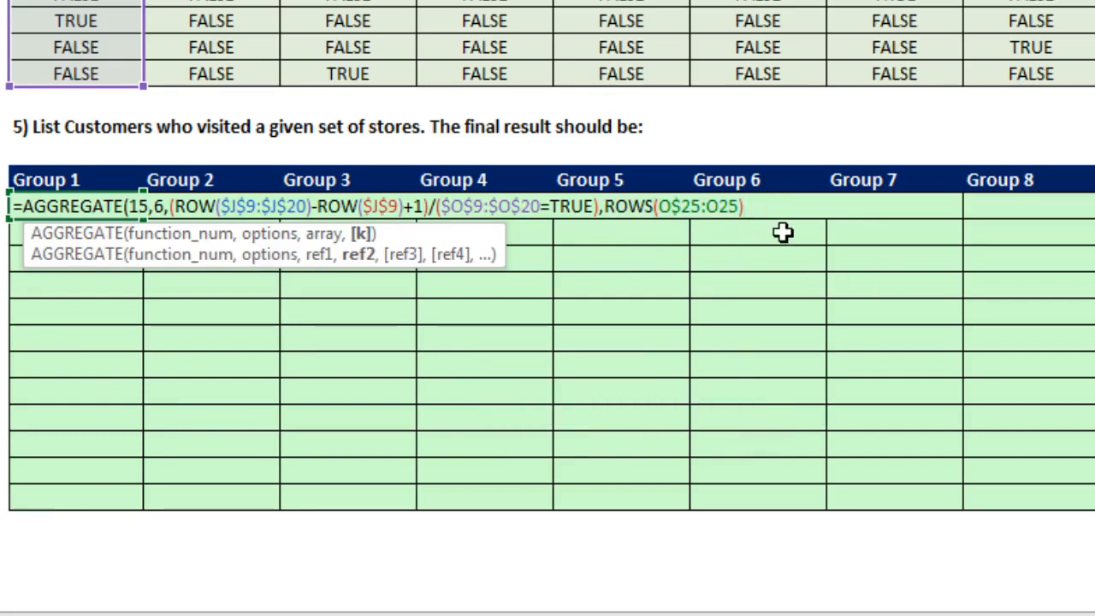
{"action": "key", "text": "Right"}
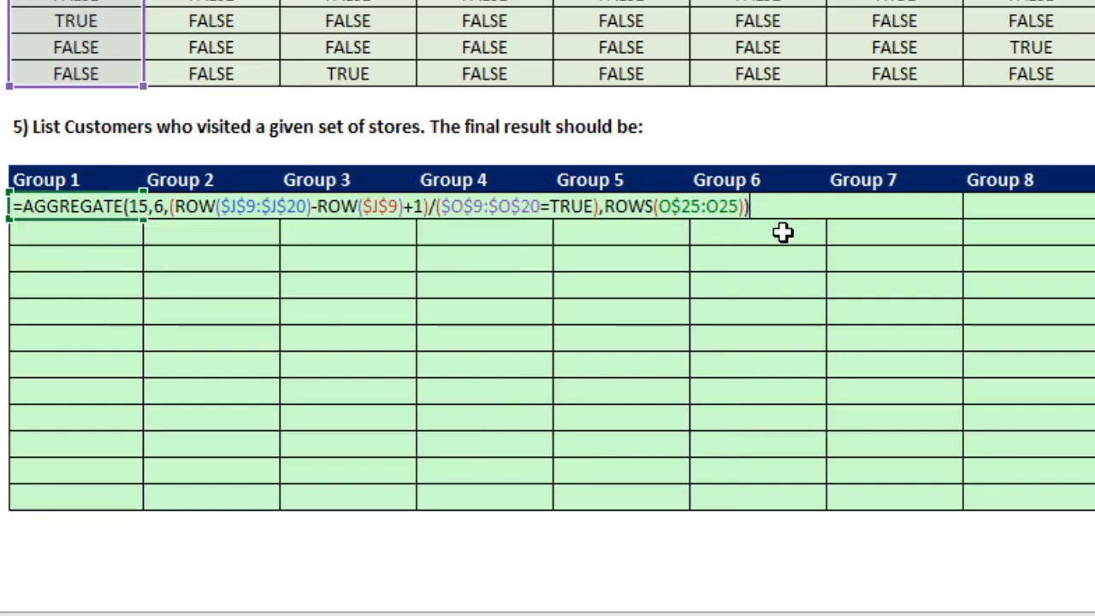
{"action": "key", "text": "ctrl+Return"}
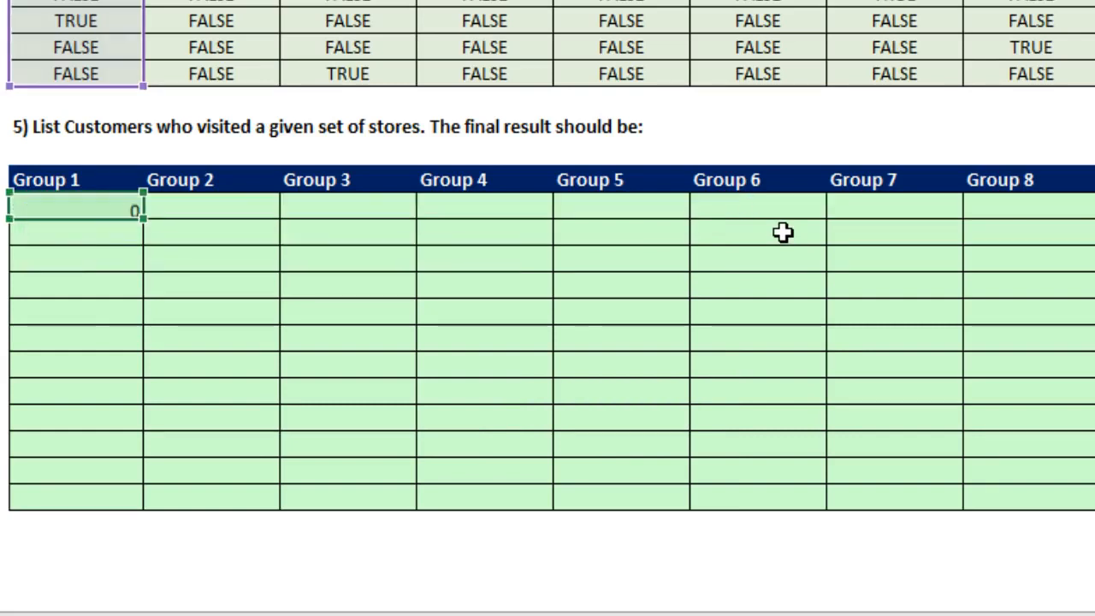
{"action": "left_click_drag", "start_coordinate": [142, 218], "coordinate": [284, 509]}
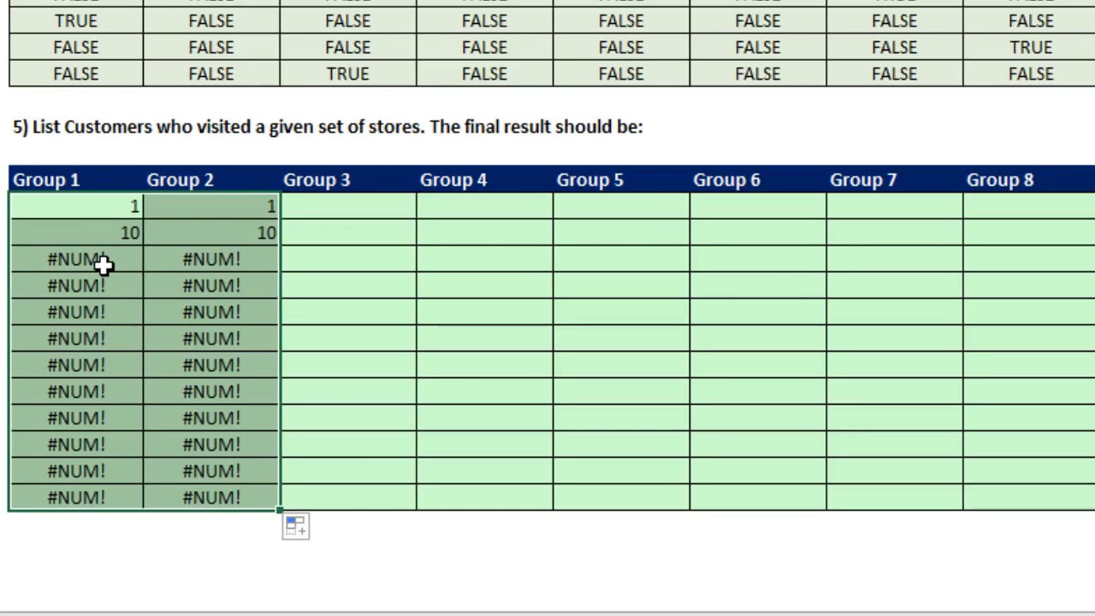
- Lock only the rows of the flag range as O$9:O$20 in the first Group 1 formula and recopy it through Group 1 and Group 2
{"action": "left_click", "coordinate": [96, 206]}
{"action": "key", "text": "F2"}
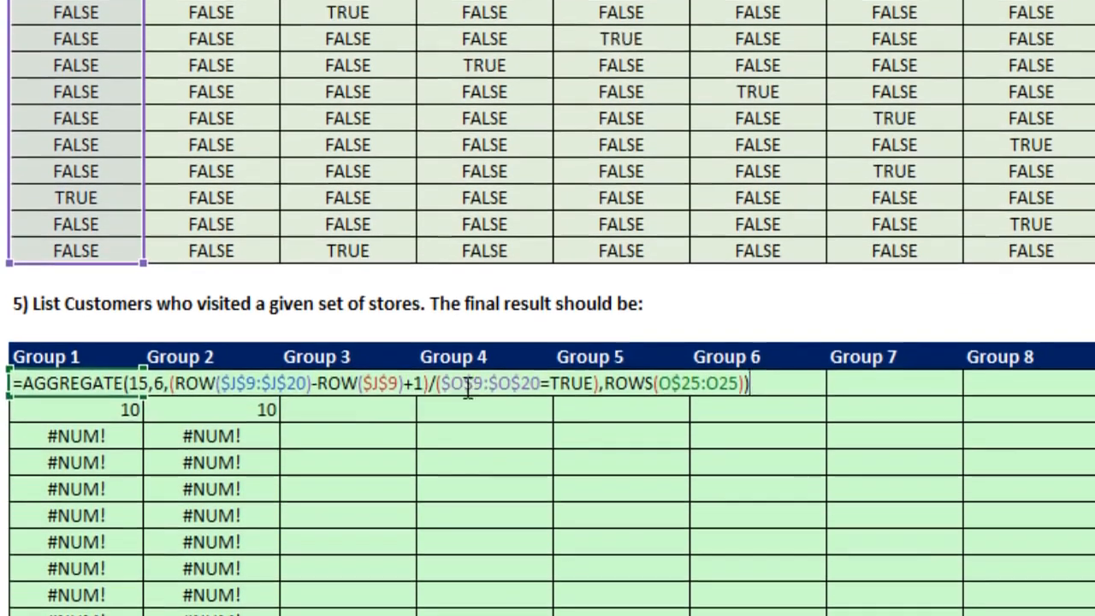
{"action": "left_click", "coordinate": [444, 383]}
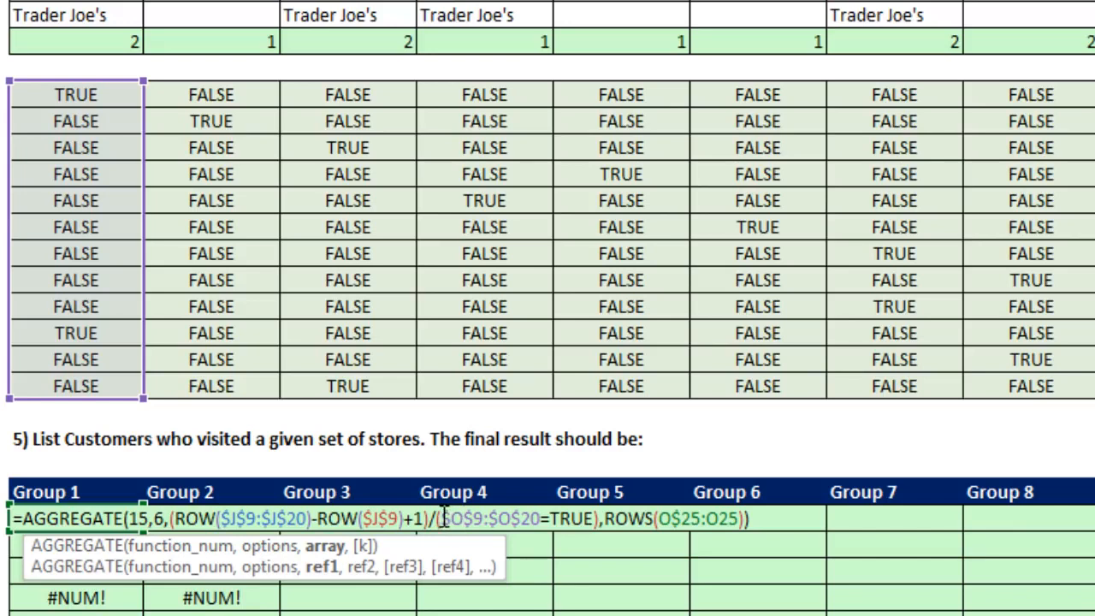
{"action": "left_click_drag", "start_coordinate": [449, 517], "coordinate": [544, 518]}
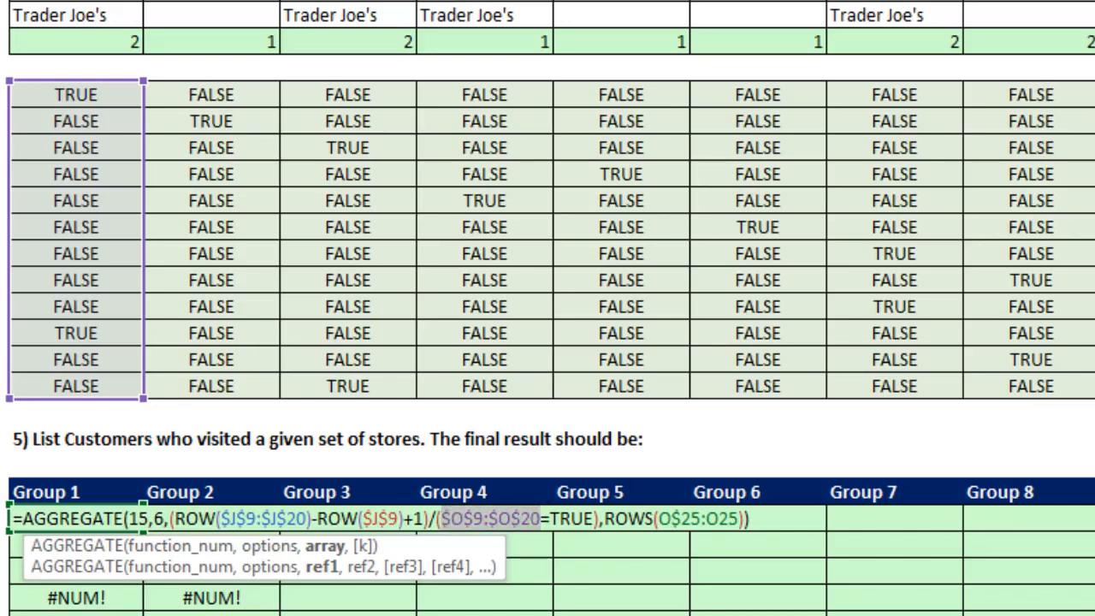
{"action": "key", "text": "F4"}
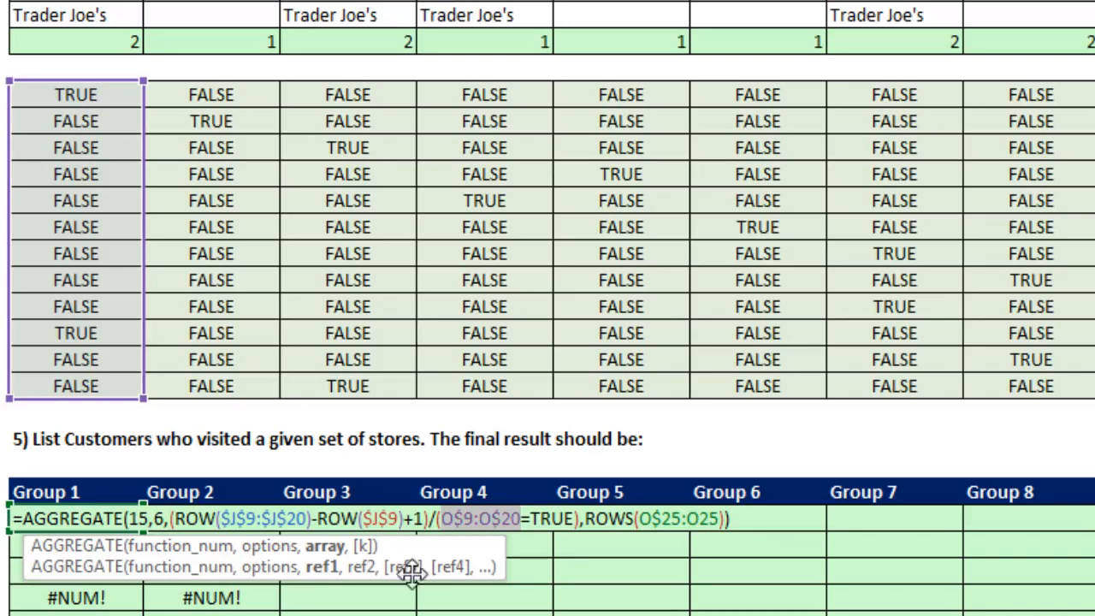
{"action": "key", "text": "ctrl+Return"}
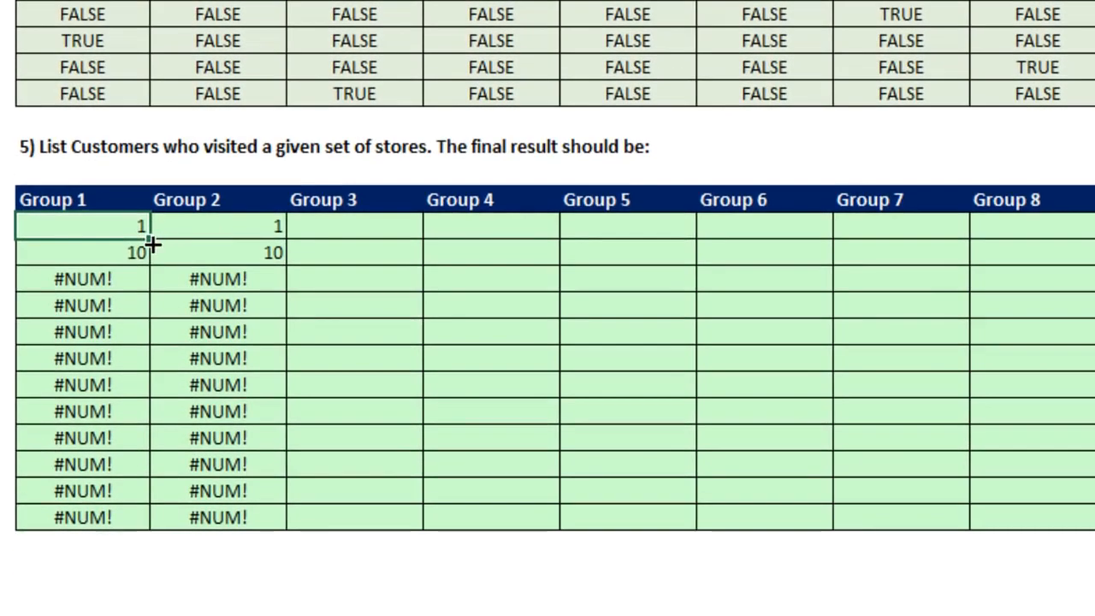
{"action": "double_click", "coordinate": [152, 245]}
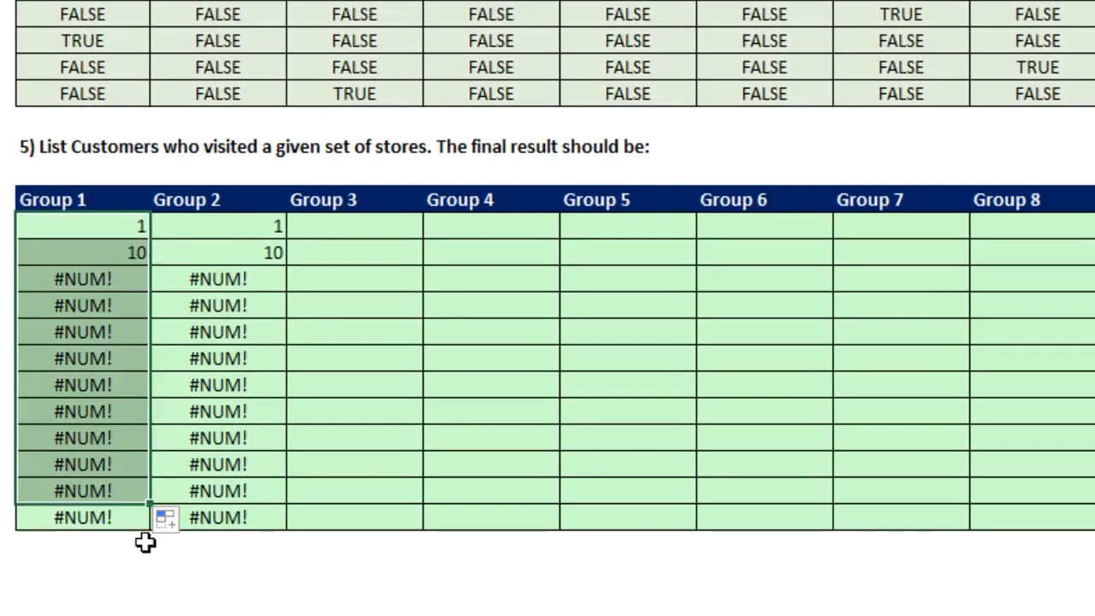
{"action": "left_click_drag", "start_coordinate": [153, 535], "coordinate": [278, 515]}
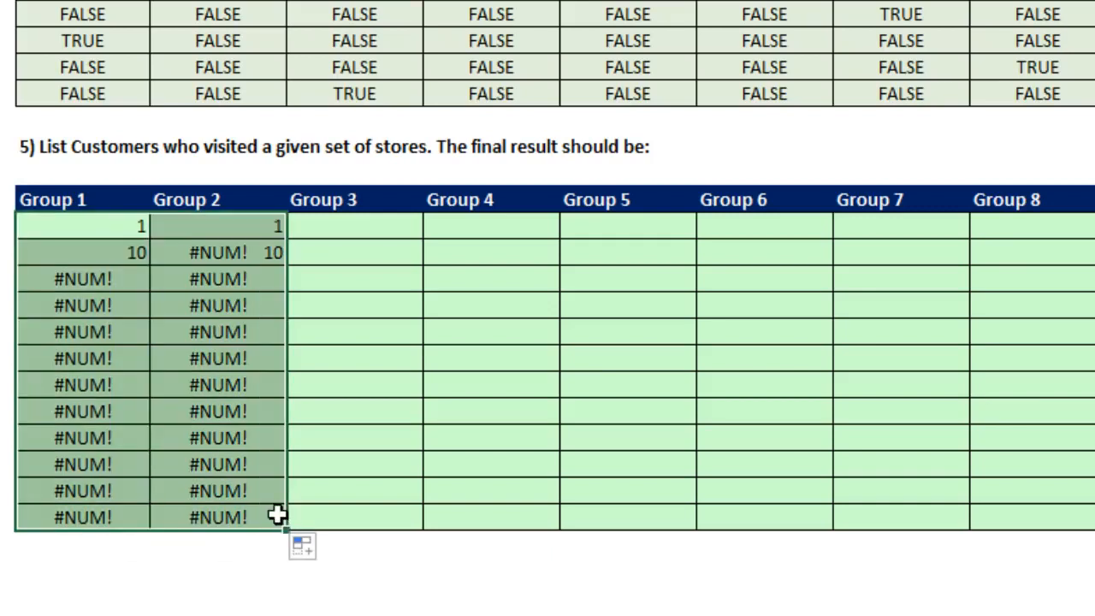
- Check the relative positions returned for Group 1 against the matching names in the customer list, and inspect the first Group 2 result
{"action": "left_click", "coordinate": [80, 250]}
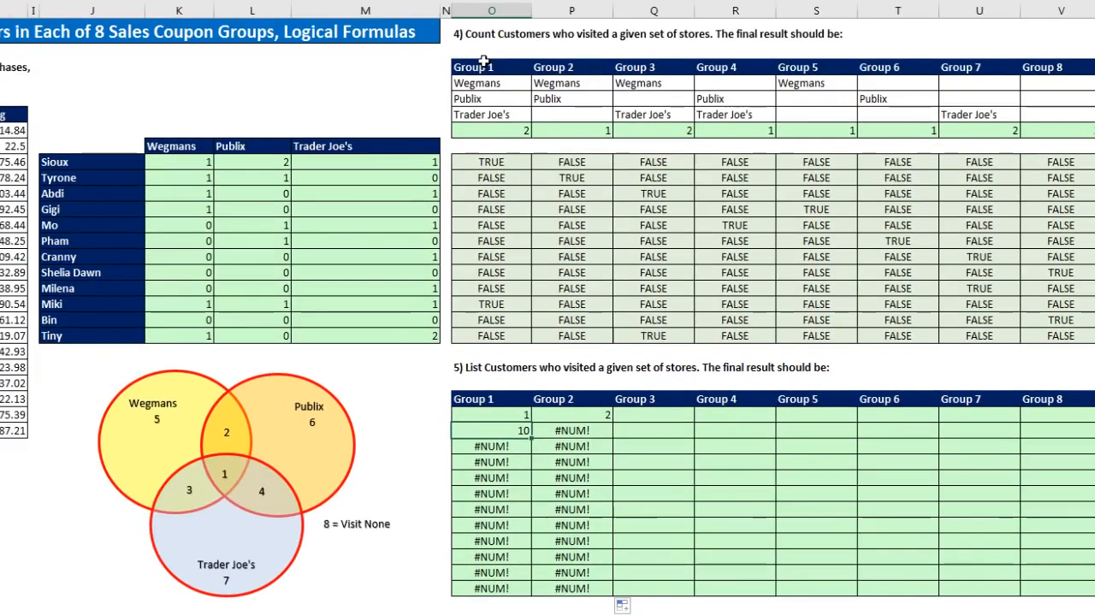
{"action": "left_click", "coordinate": [70, 163]}
{"action": "left_click", "coordinate": [75, 305], "text": "ctrl"}
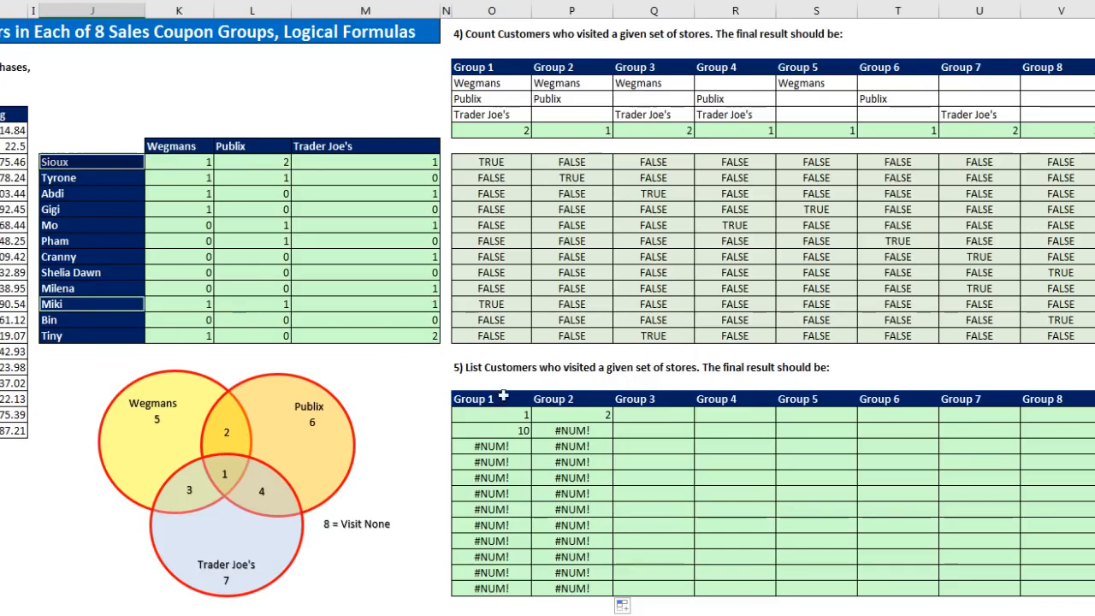
{"action": "left_click", "coordinate": [589, 415]}
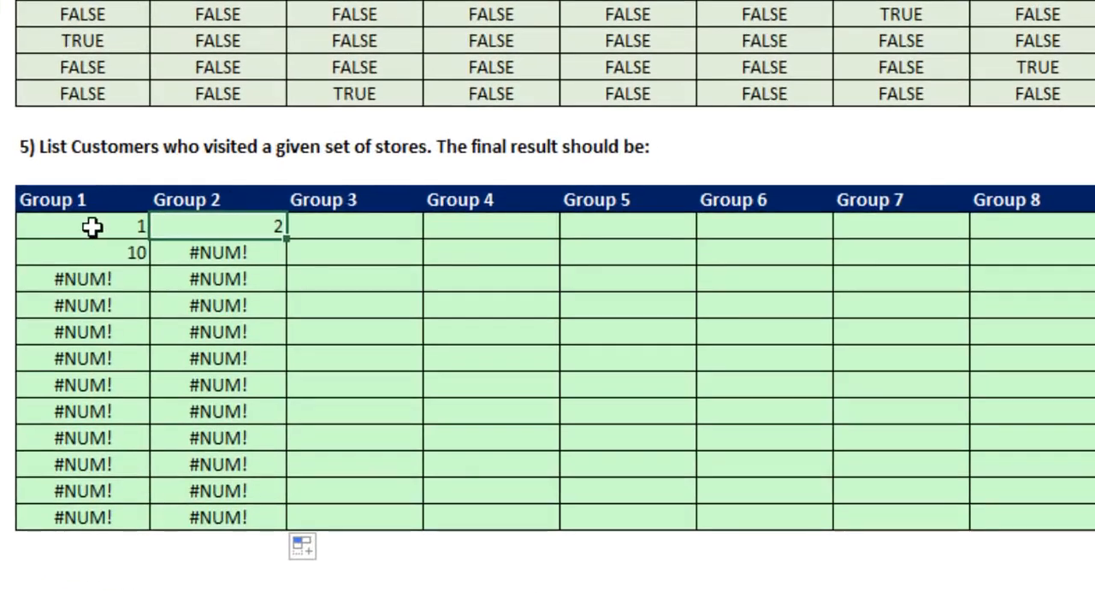
- Put INDEX in front of AGGREGATE in the first Group 1 formula, with the customer names $J$9:$J$20 as its absolute array
{"action": "left_click", "coordinate": [93, 226]}
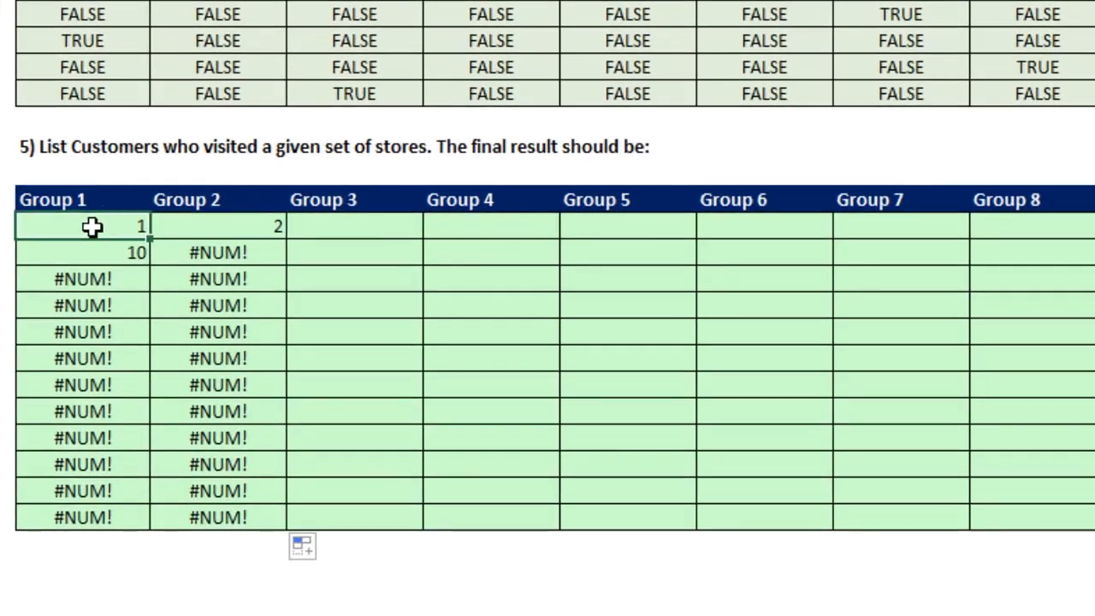
{"action": "key", "text": "F2"}
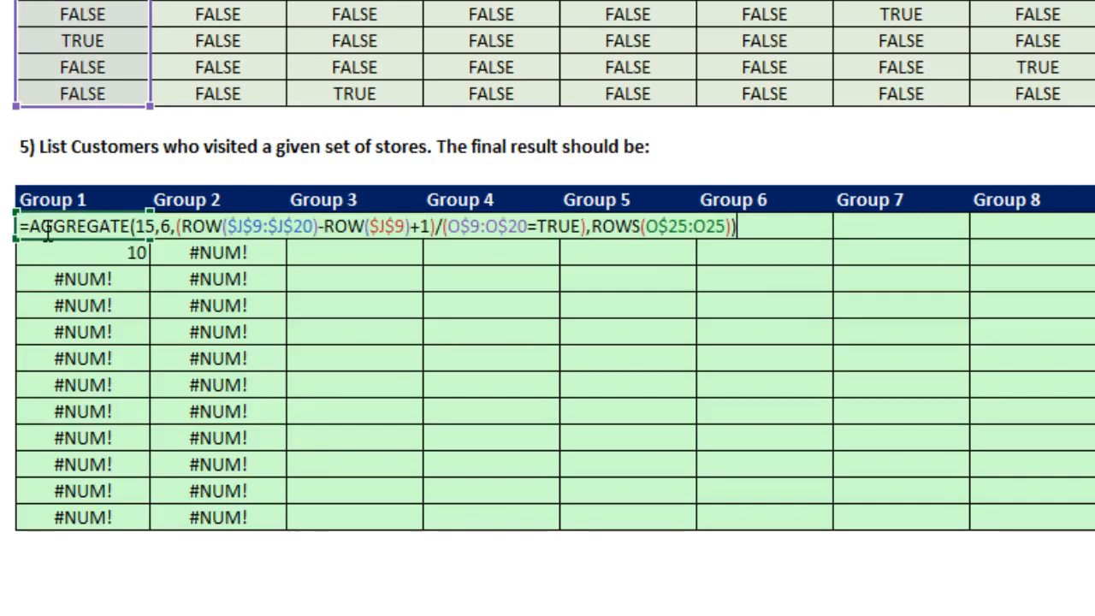
{"action": "left_click", "coordinate": [31, 226]}
{"action": "type", "text": "INDEX("}
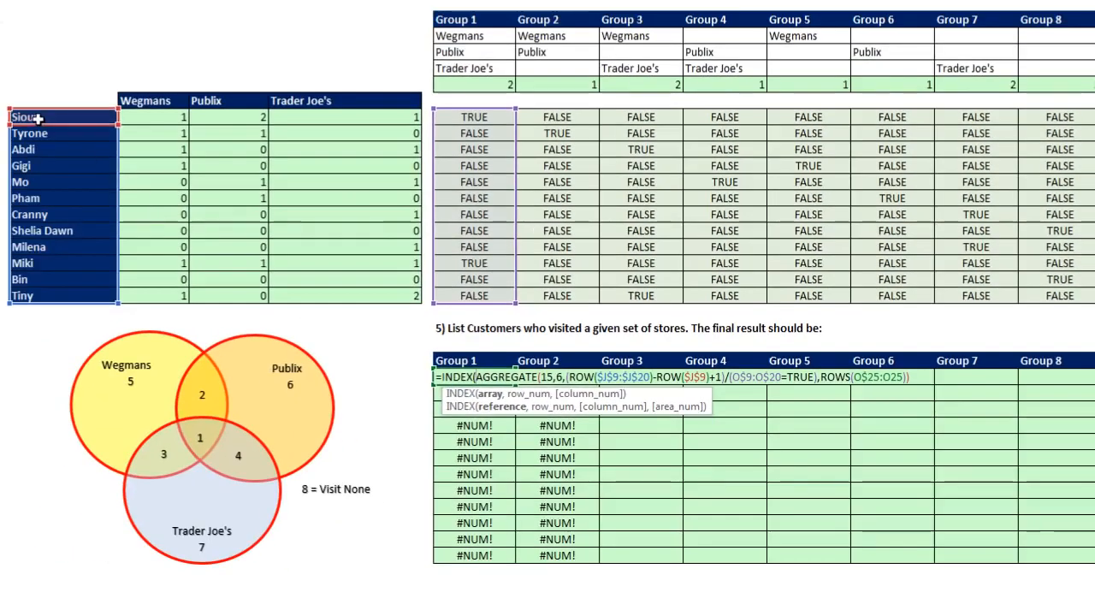
{"action": "left_click_drag", "start_coordinate": [37, 118], "coordinate": [34, 296]}
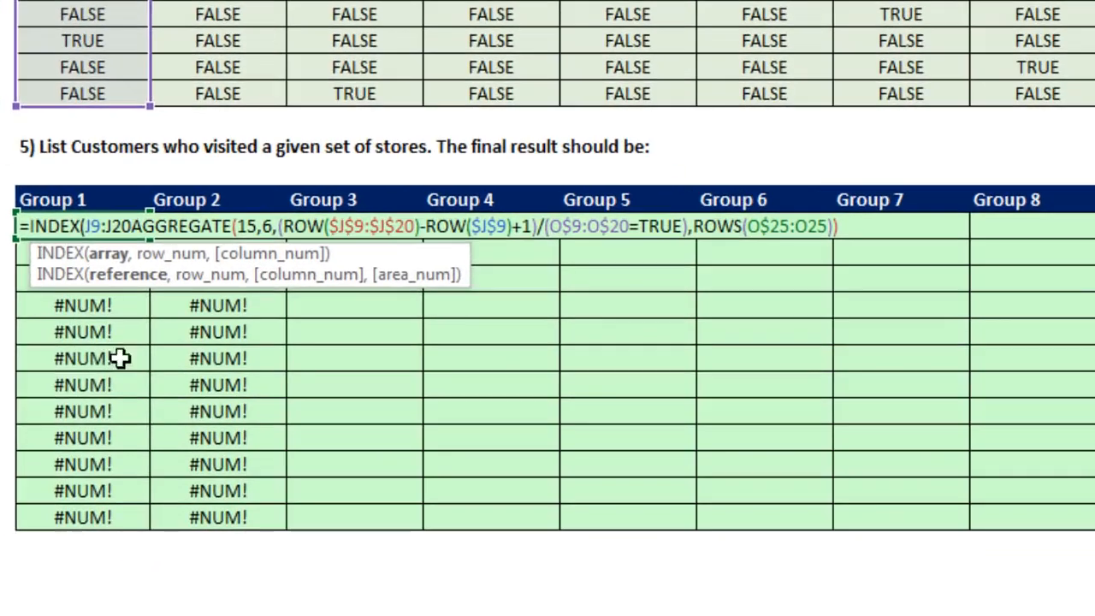
{"action": "key", "text": "F4"}
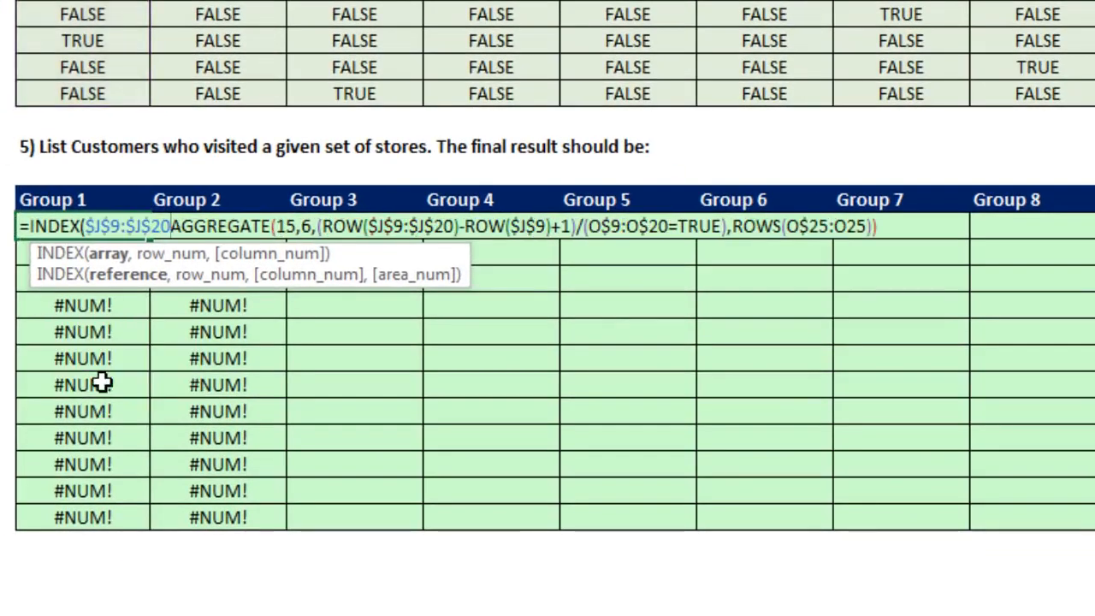
- Make AGGREGATE the row number of INDEX, close and enter the formula, and copy it through all rows of Group 1 and Group 2
{"action": "type", "text": ","}
{"action": "key", "text": "shift+End"}
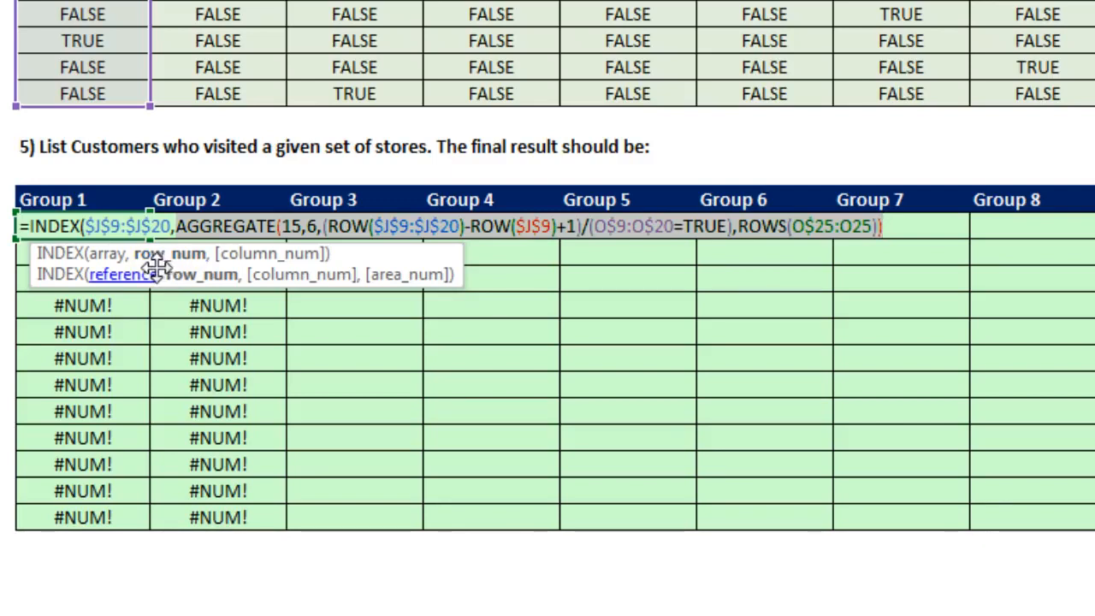
{"action": "left_click", "coordinate": [916, 224]}
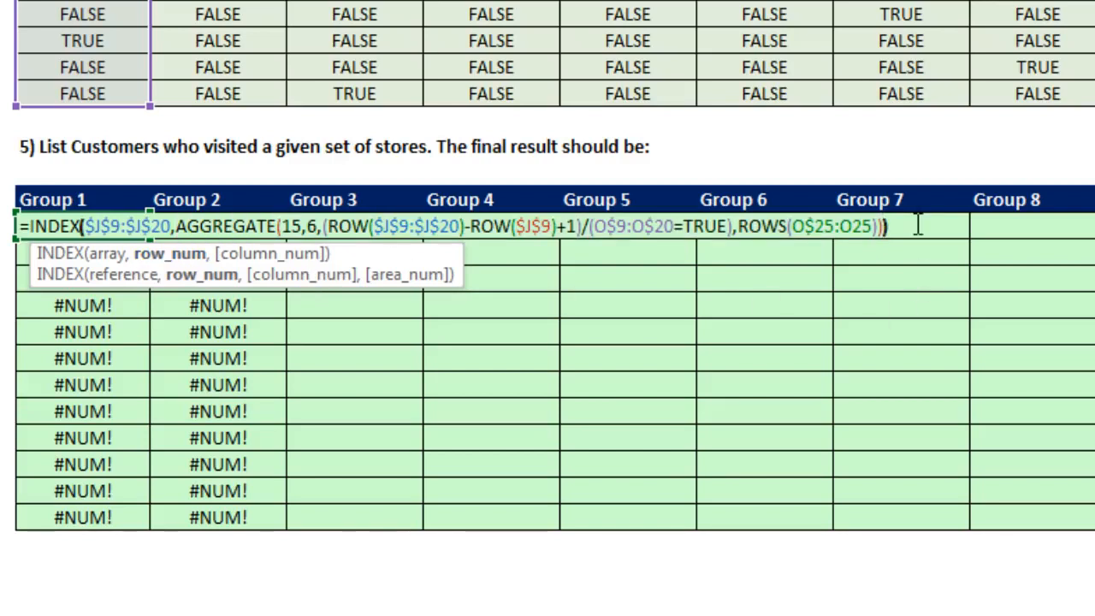
{"action": "key", "text": "ctrl+Return"}
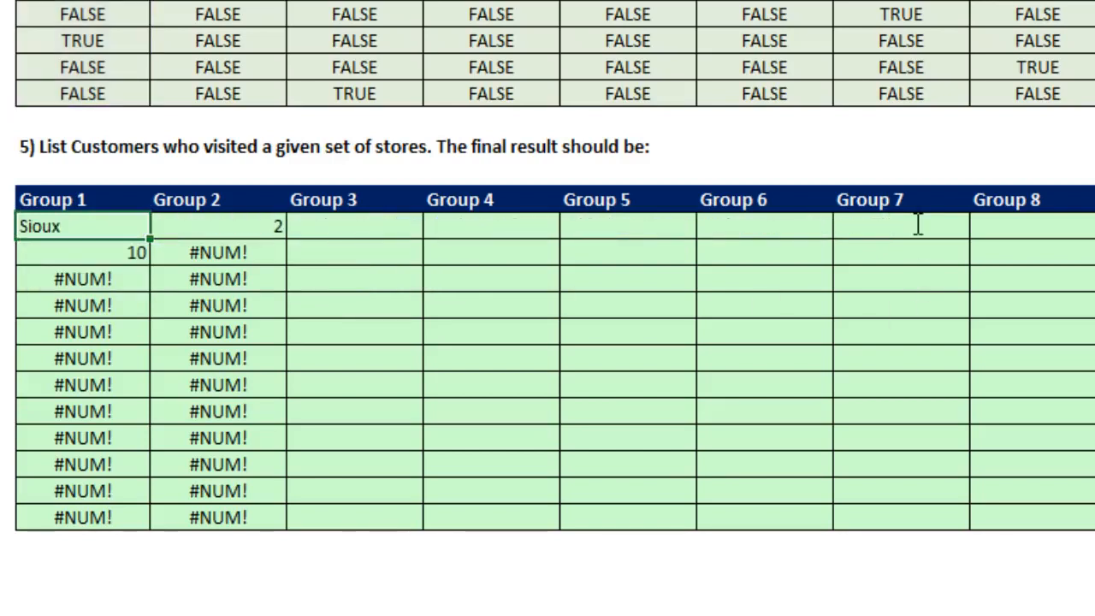
{"action": "double_click", "coordinate": [152, 240]}
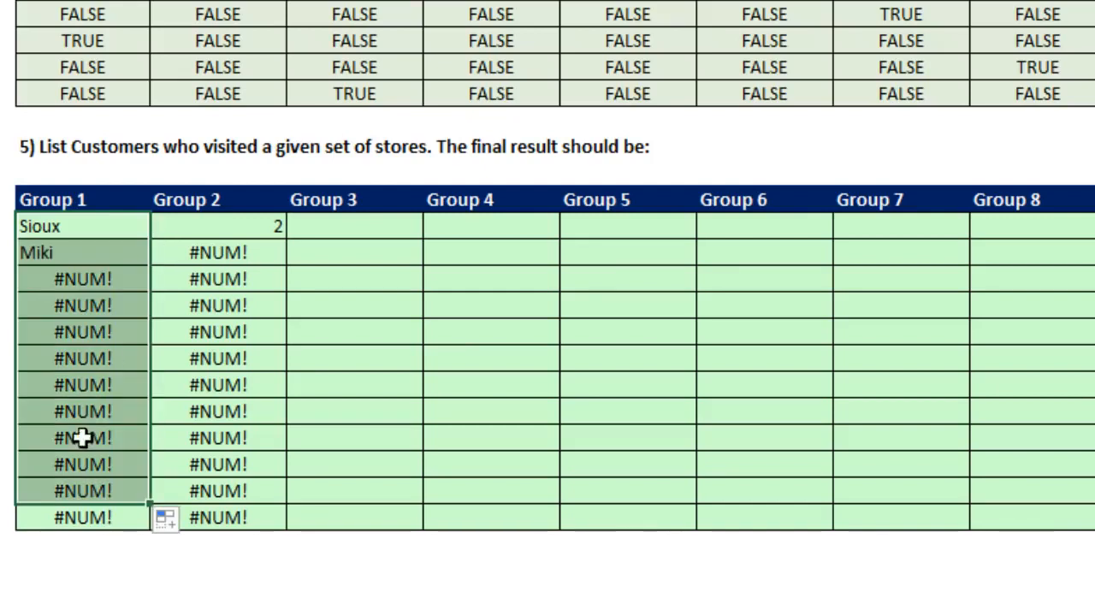
{"action": "left_click_drag", "start_coordinate": [149, 505], "coordinate": [286, 522]}
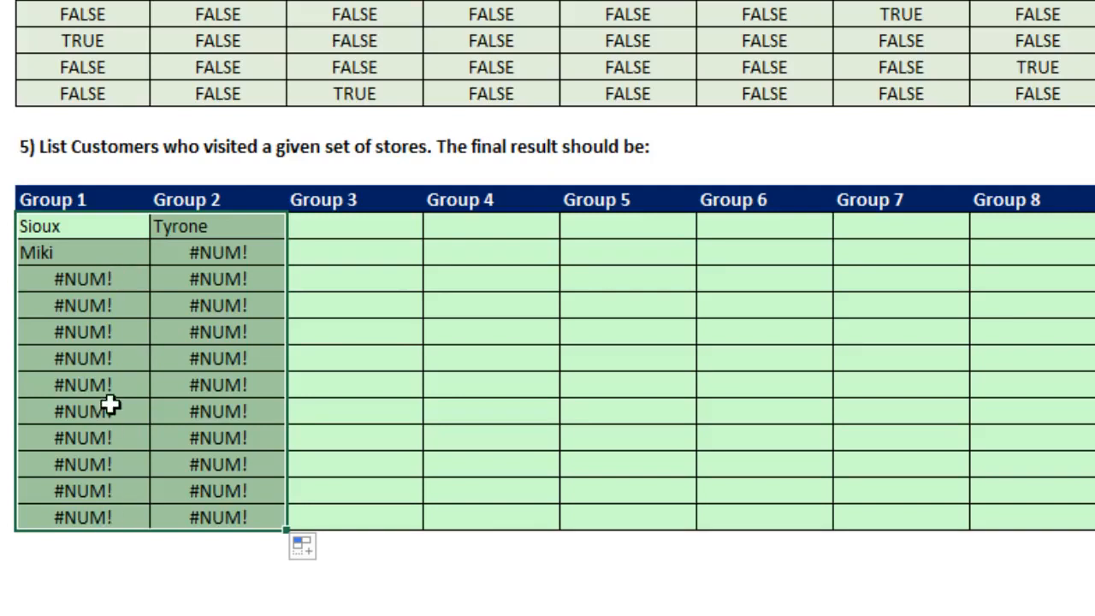
- Edit the first Group 1 formula and put IF in front of INDEX
{"action": "left_click", "coordinate": [92, 225]}
{"action": "key", "text": "F2"}
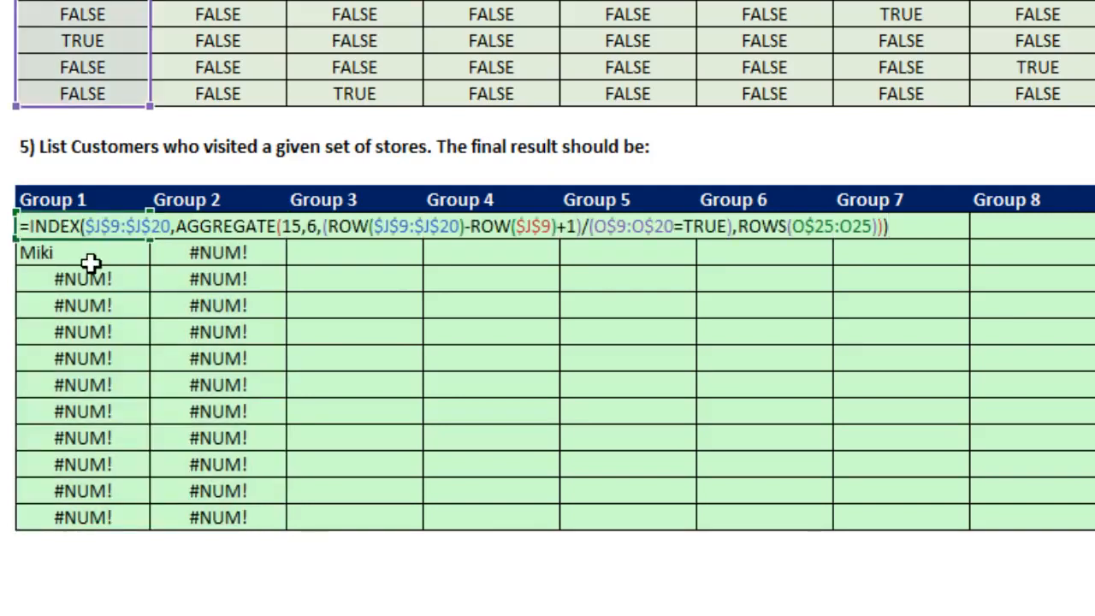
{"action": "type", "text": "if"}
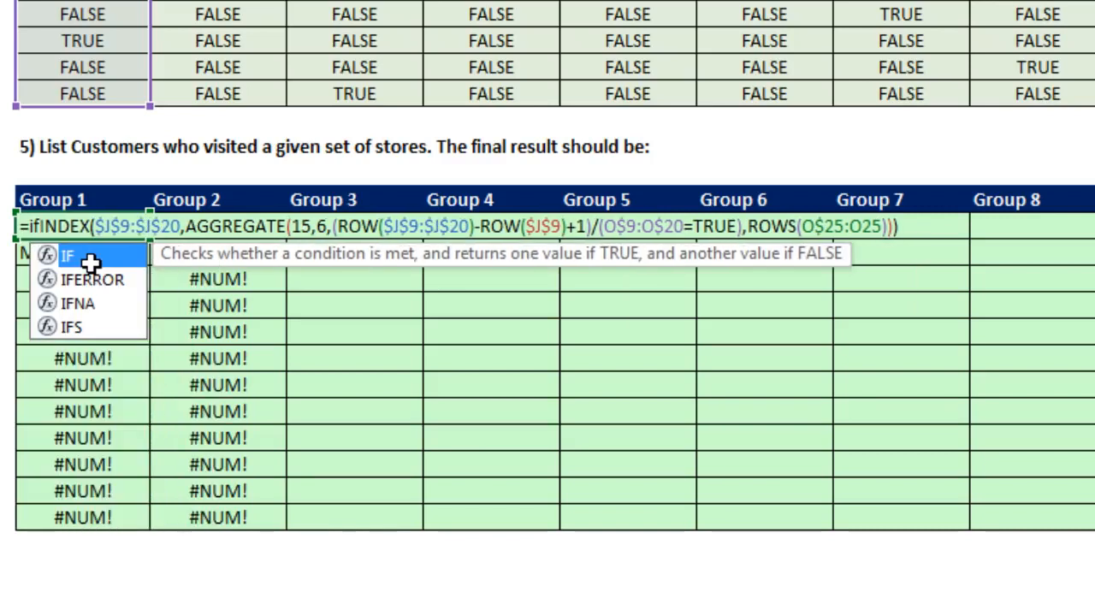
{"action": "key", "text": "Down"}
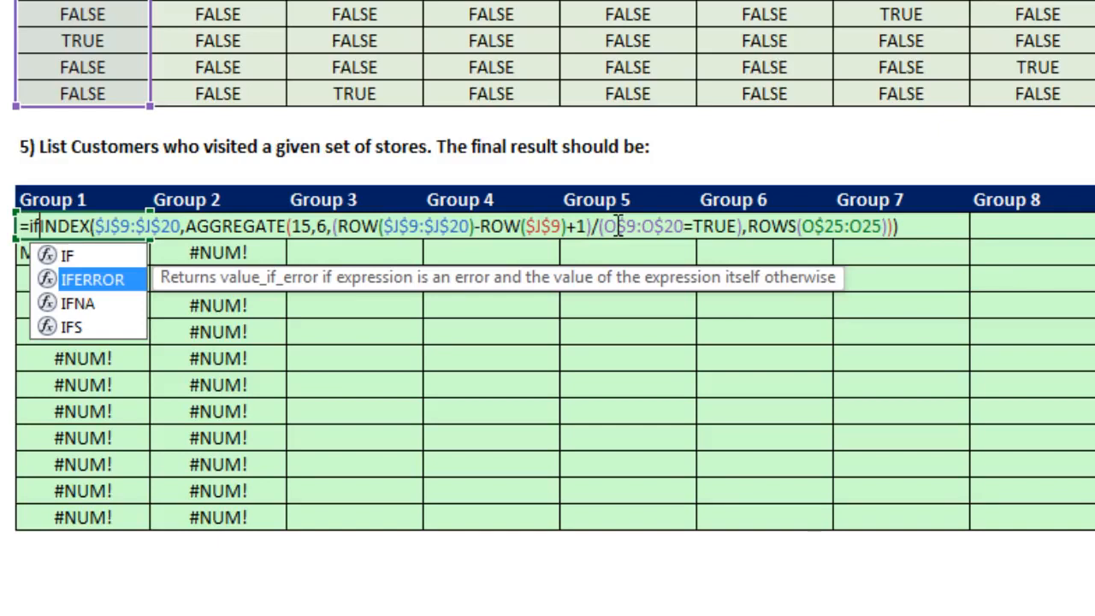
{"action": "key", "text": "Tab"}
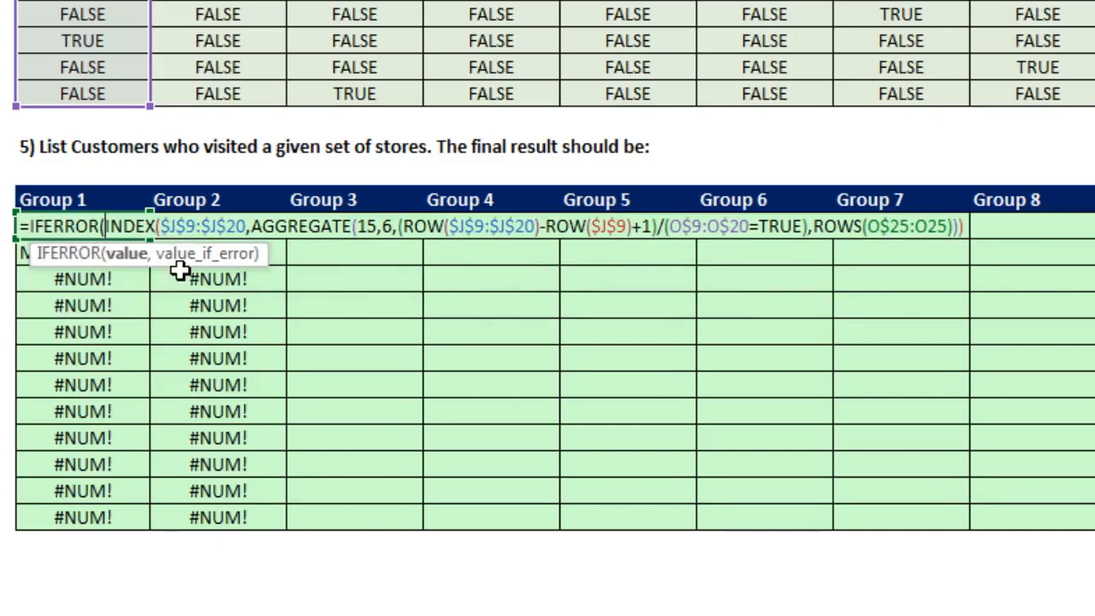
{"action": "left_click", "coordinate": [124, 255]}
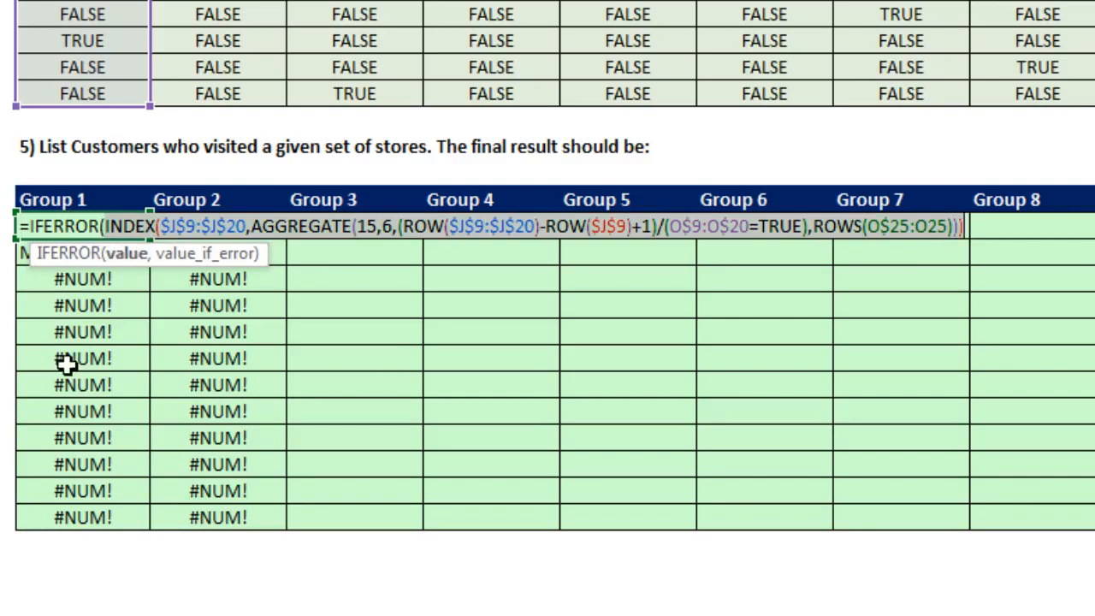
{"action": "left_click", "coordinate": [101, 227]}
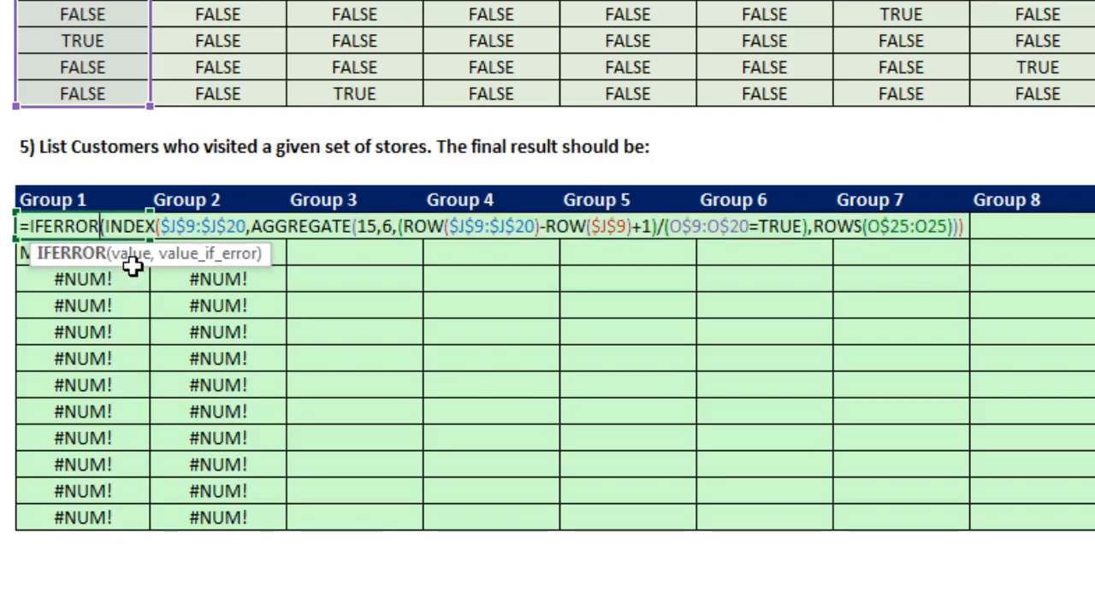
{"action": "key", "text": "BackSpace"}
{"action": "key", "text": "BackSpace"}
{"action": "key", "text": "BackSpace"}
{"action": "key", "text": "BackSpace"}
{"action": "key", "text": "BackSpace"}
{"action": "key", "text": "BackSpace"}
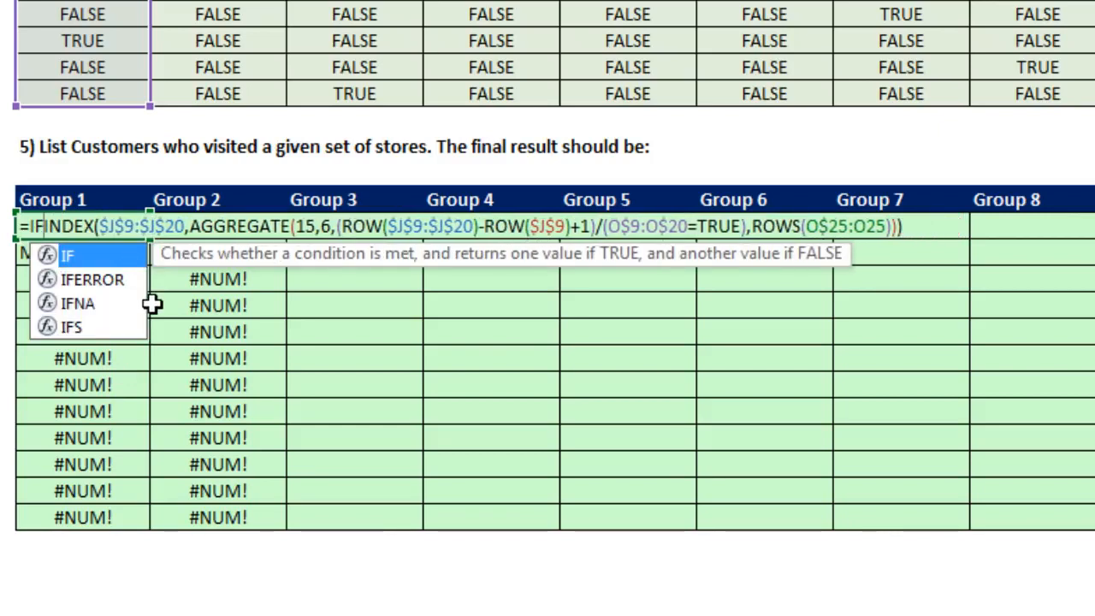
- Open the IF function with the logical test ROWS(O$25:O25)>O$7, locking only the row of the Group 1 count cell
{"action": "type", "text": "("}
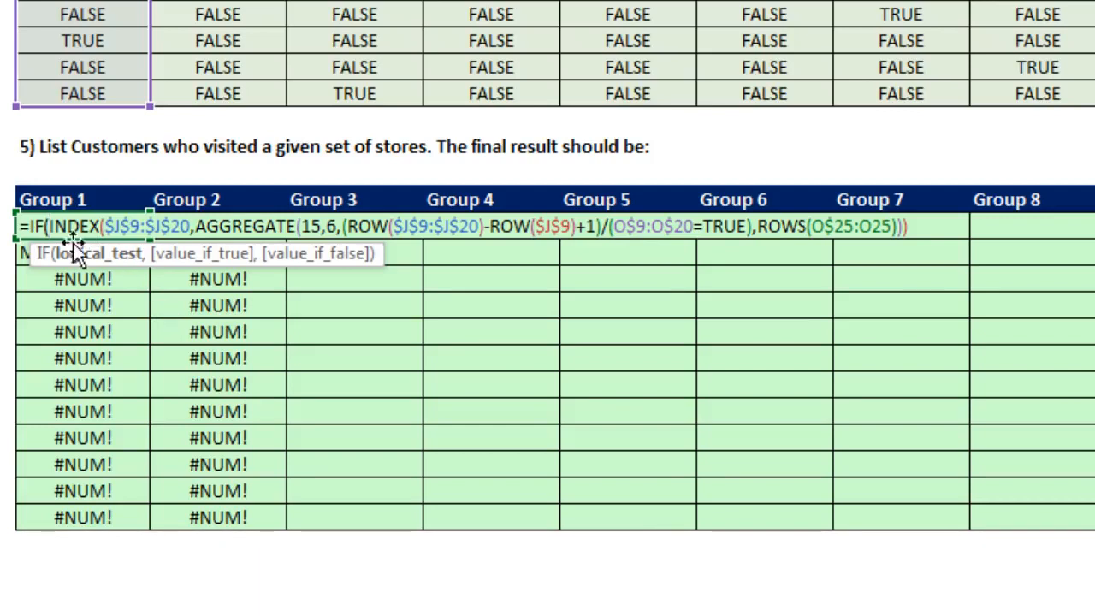
{"action": "left_click_drag", "start_coordinate": [31, 255], "coordinate": [43, 430]}
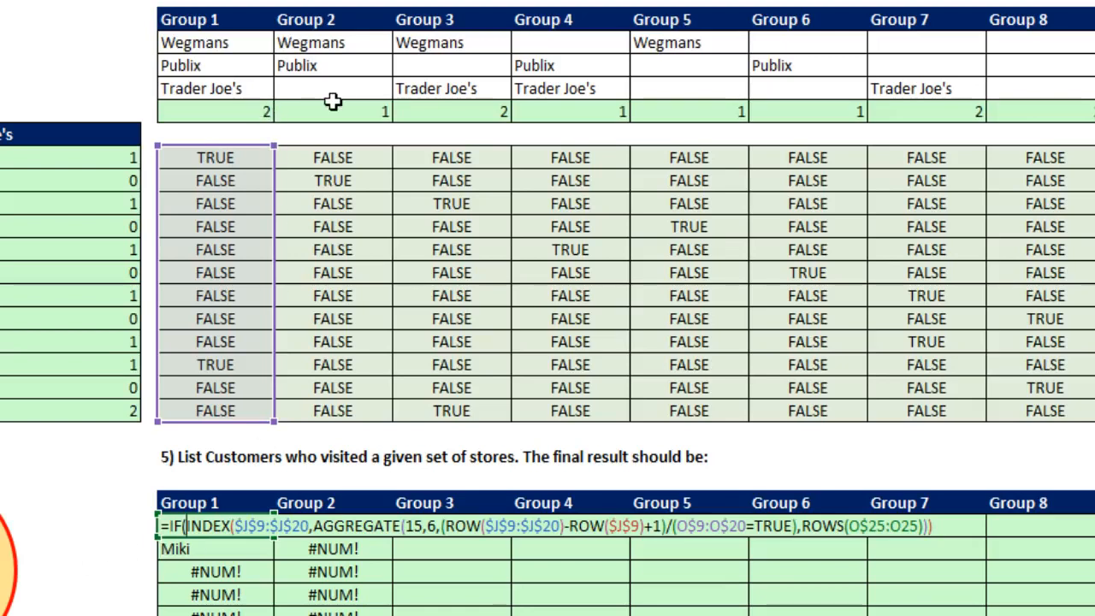
{"action": "key", "text": "ctrl+v"}
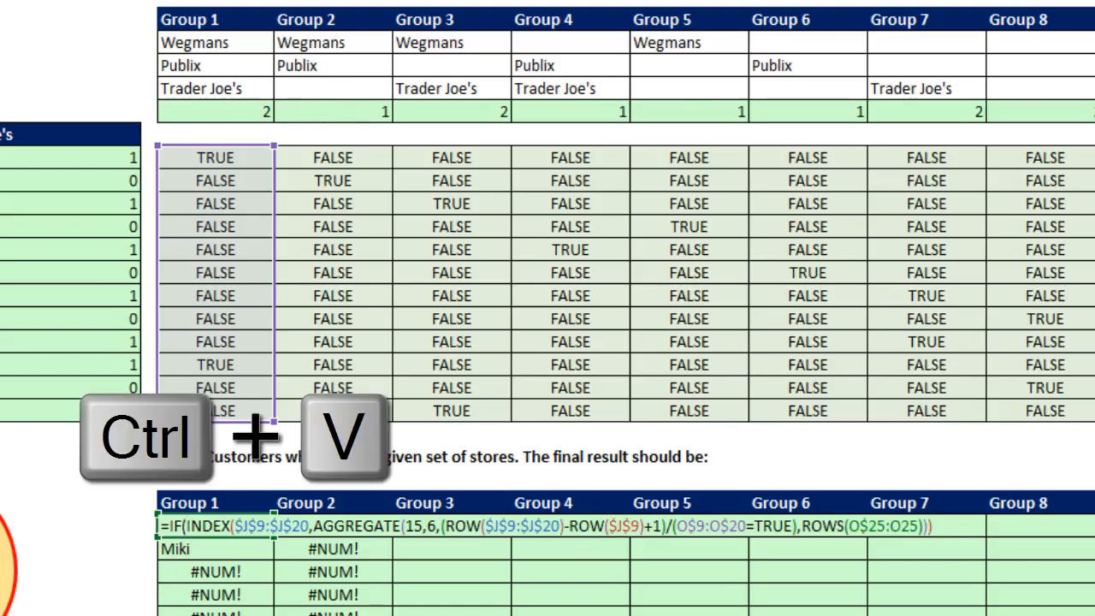
{"action": "type", "text": "ROWS(O$25:O25)"}
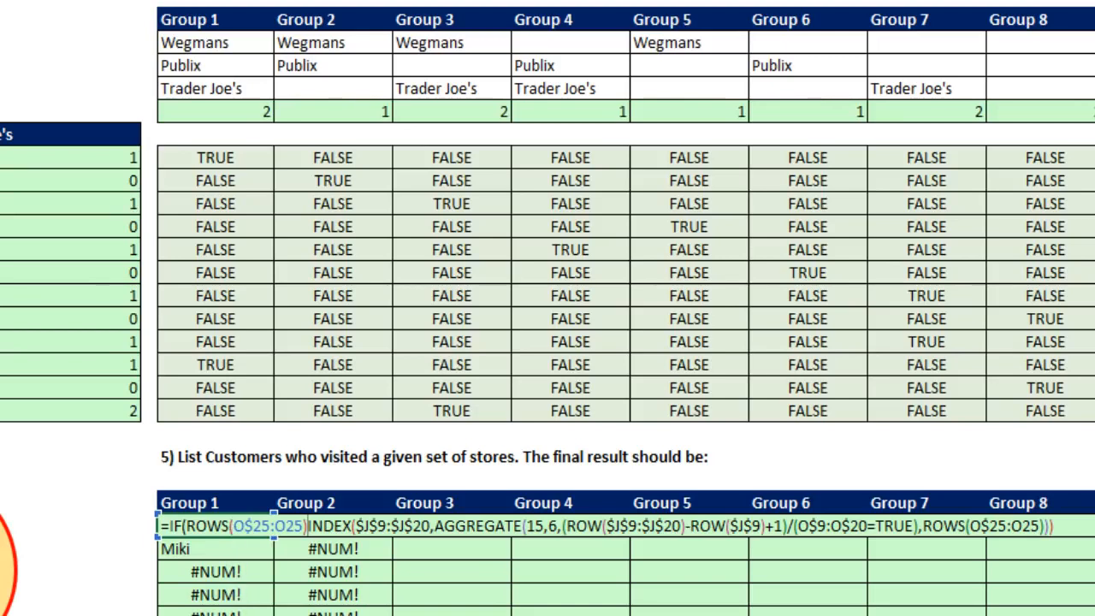
{"action": "type", "text": ">"}
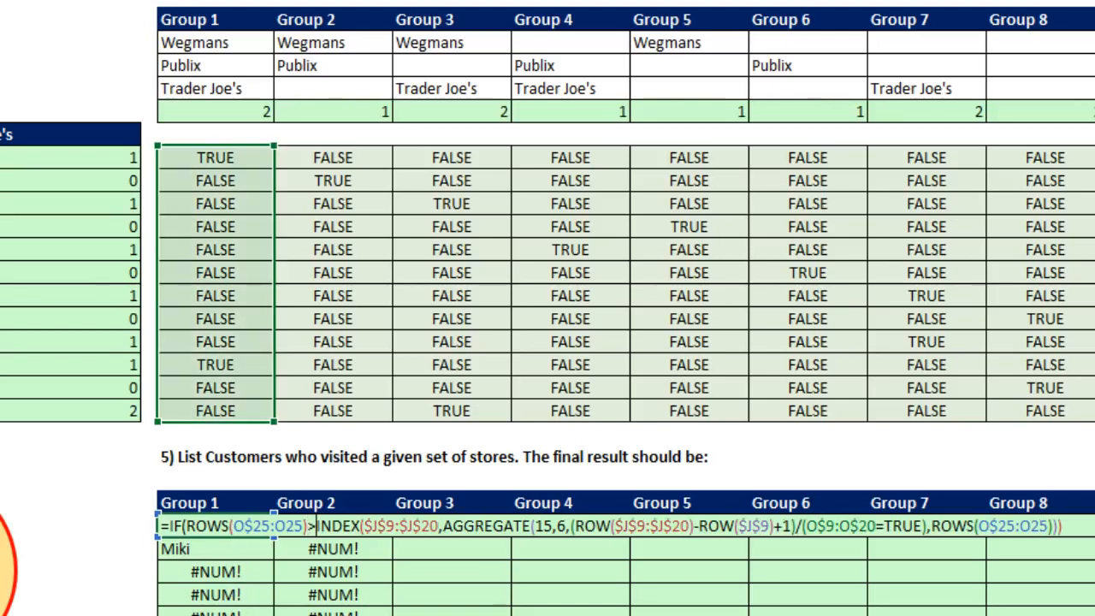
{"action": "left_click", "coordinate": [212, 108]}
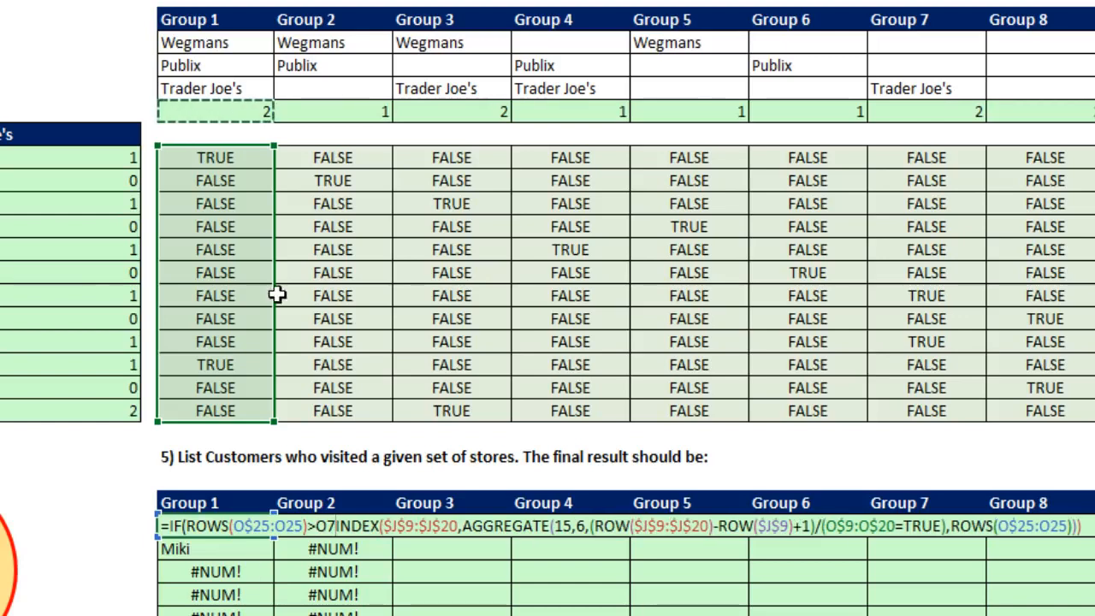
{"action": "key", "text": "F4"}
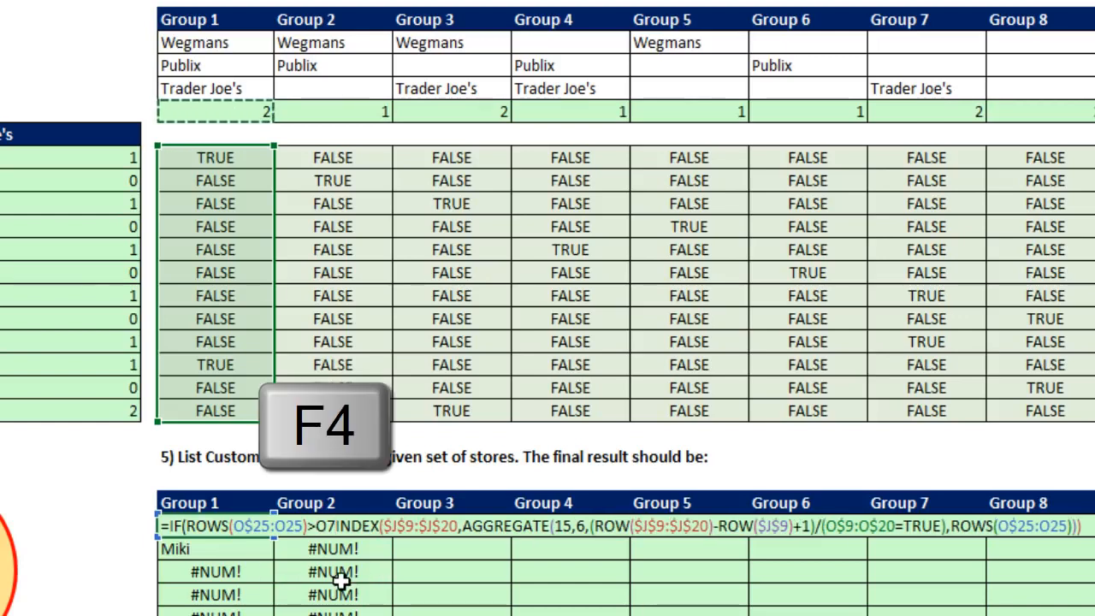
{"action": "key", "text": "F4"}
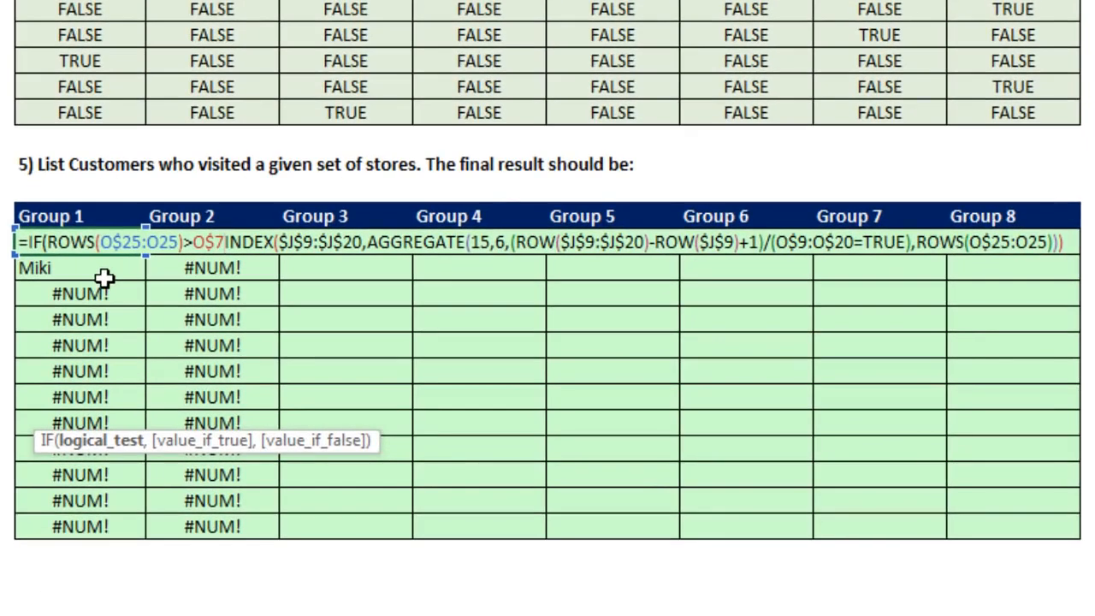
- Return an empty text string "" if true, keep the INDEX expression as the value if false, and close and enter the formula
{"action": "type", "text": ","}
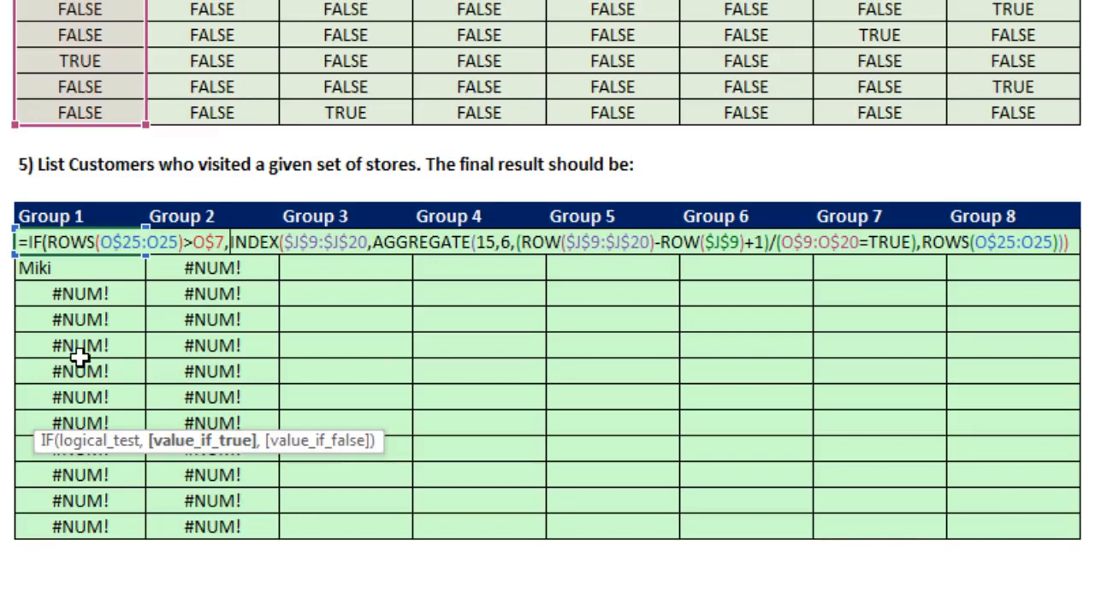
{"action": "left_click_drag", "start_coordinate": [379, 440], "coordinate": [428, 291]}
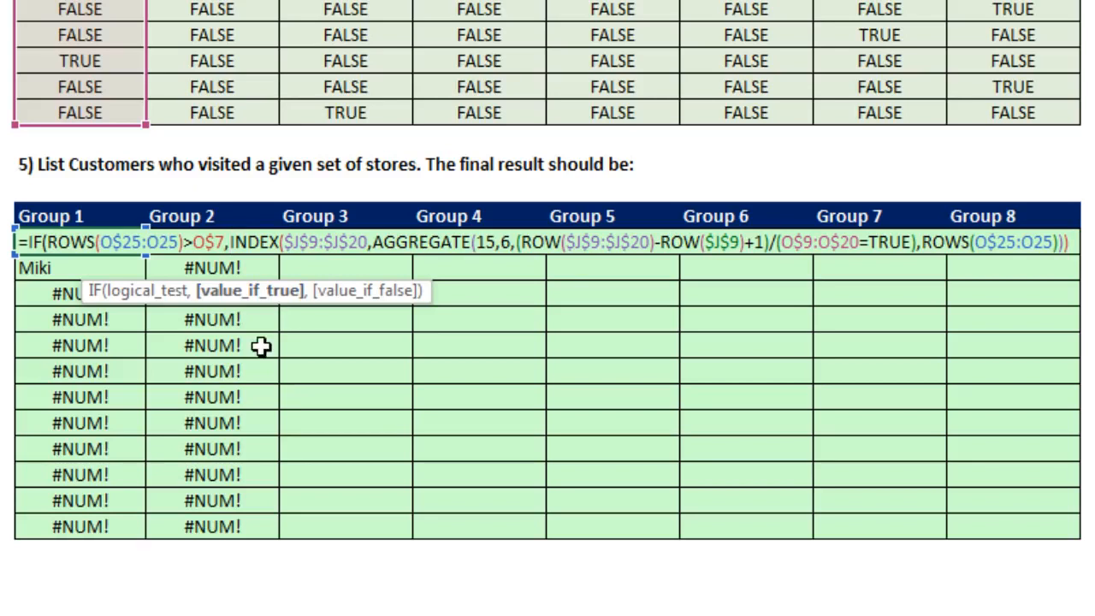
{"action": "type", "text": "\"\""}
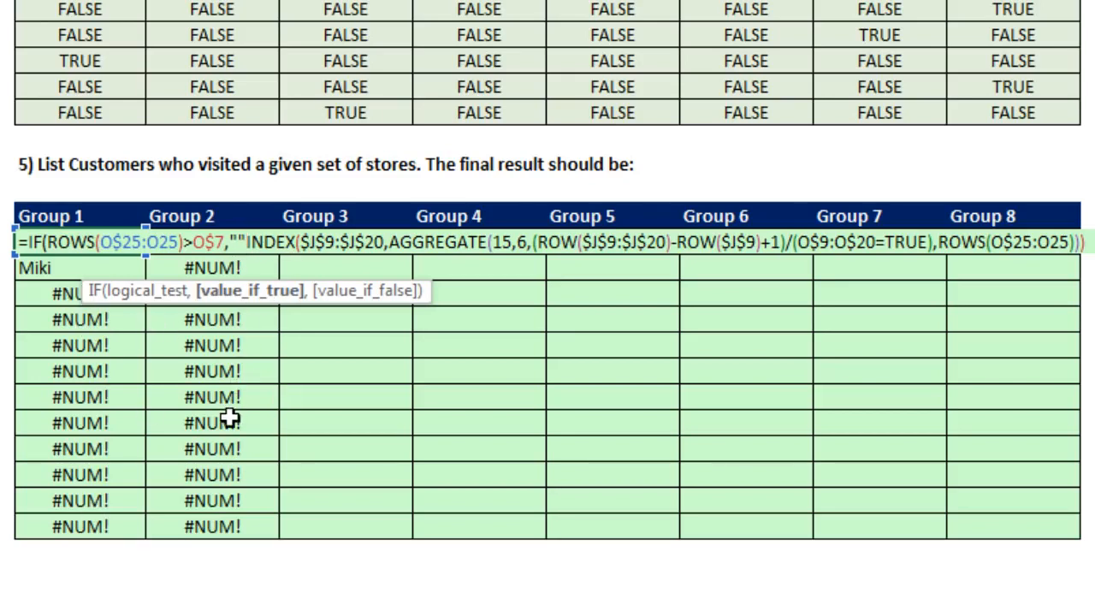
{"action": "type", "text": ","}
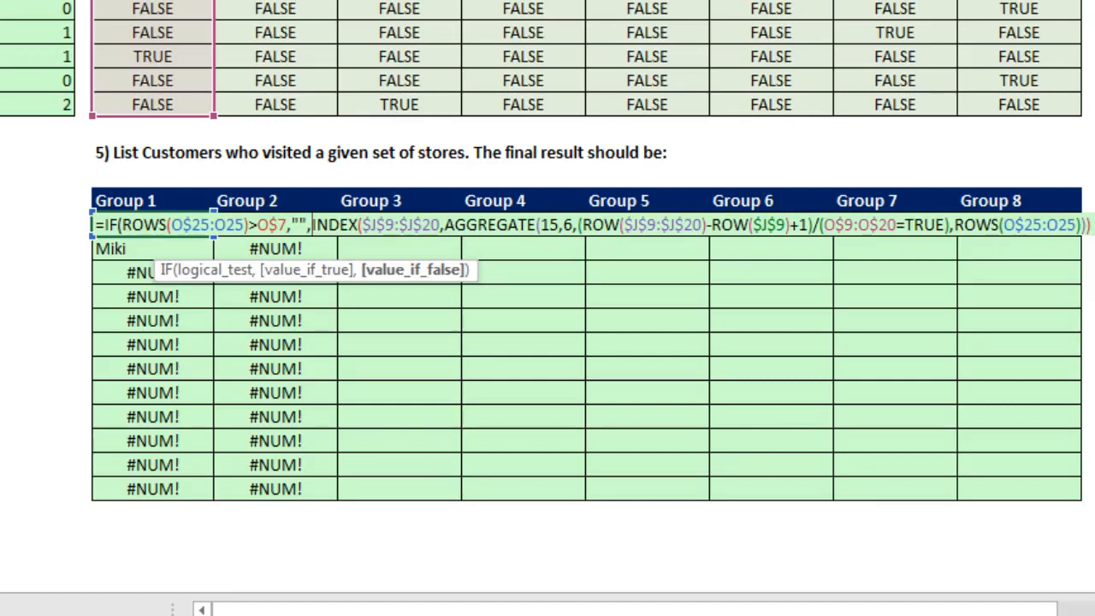
{"action": "type", "text": ")"}
{"action": "key", "text": "ctrl+Return"}
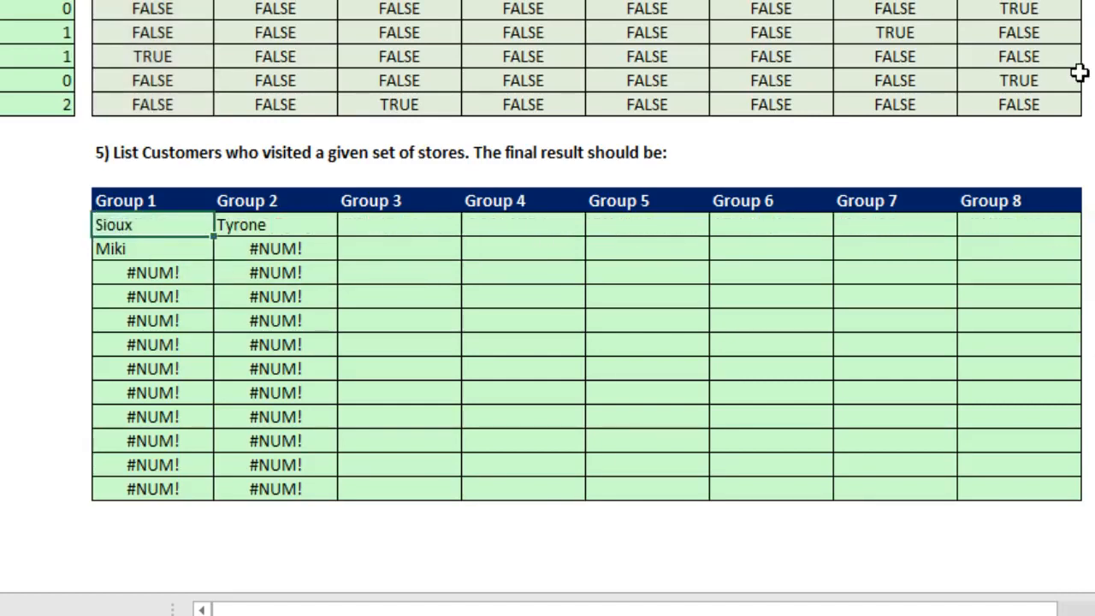
- Copy the IF formula down all rows of Group 1 and across through Group 8
{"action": "double_click", "coordinate": [212, 236]}
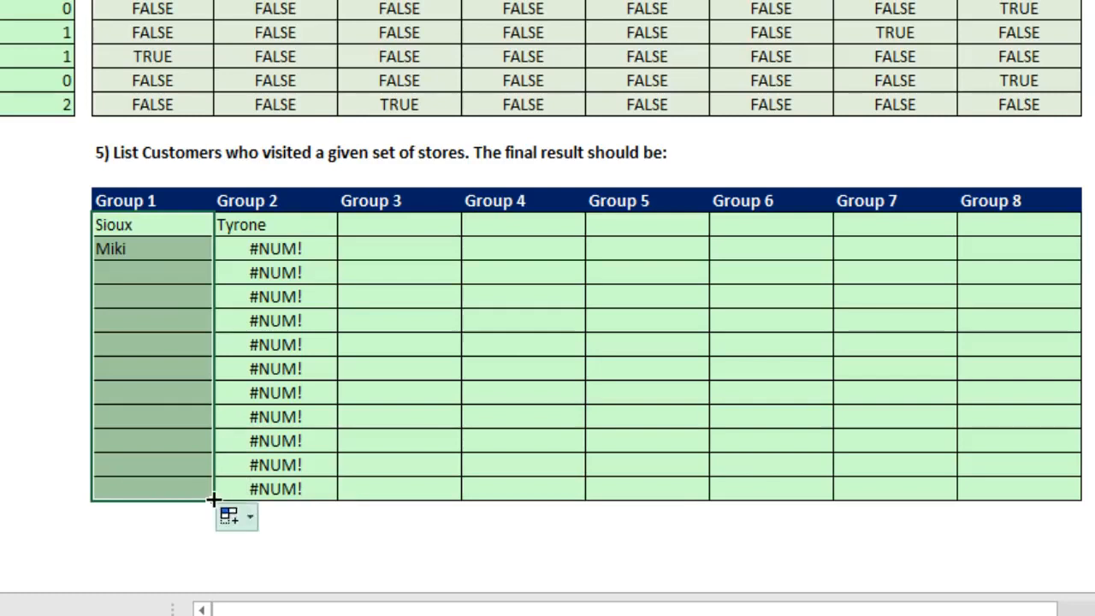
{"action": "left_click_drag", "start_coordinate": [213, 499], "coordinate": [1046, 555]}
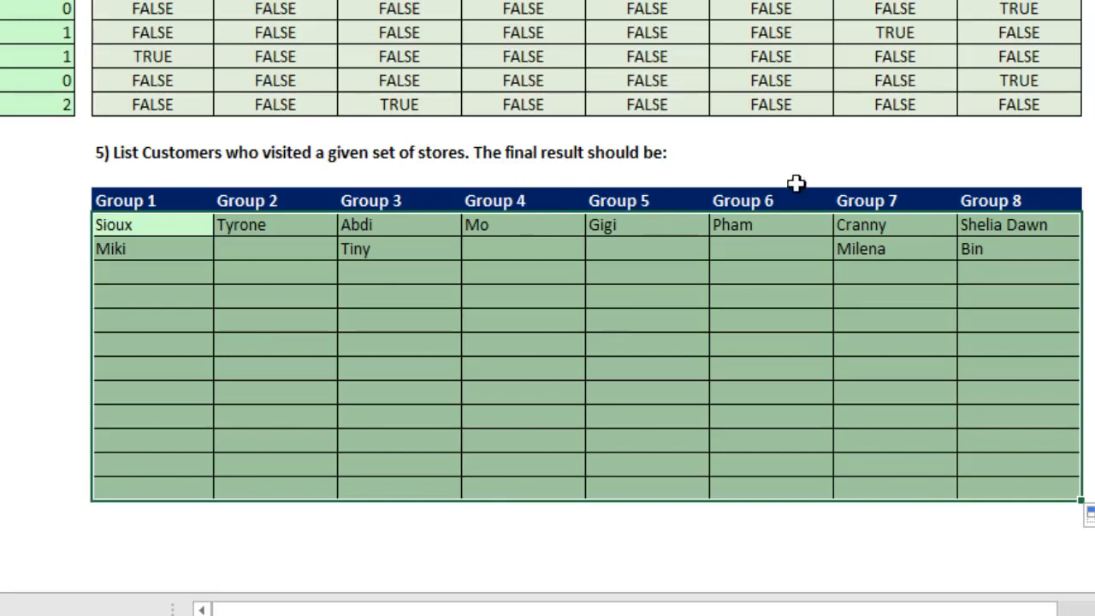
{"action": "left_click", "coordinate": [869, 226]}
{"action": "left_click_drag", "start_coordinate": [869, 226], "coordinate": [905, 489]}
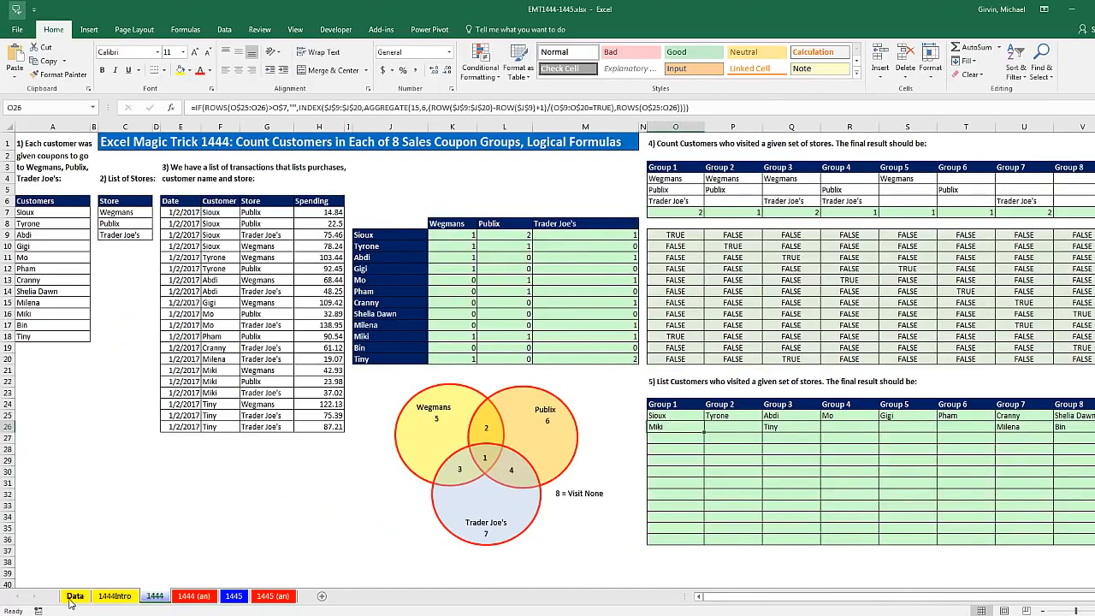
- On the Data sheet, inspect the formula behind the last filled cell of the Customers 8 list
{"action": "left_click", "coordinate": [73, 597]}
{"action": "left_click_drag", "start_coordinate": [728, 598], "coordinate": [799, 597]}
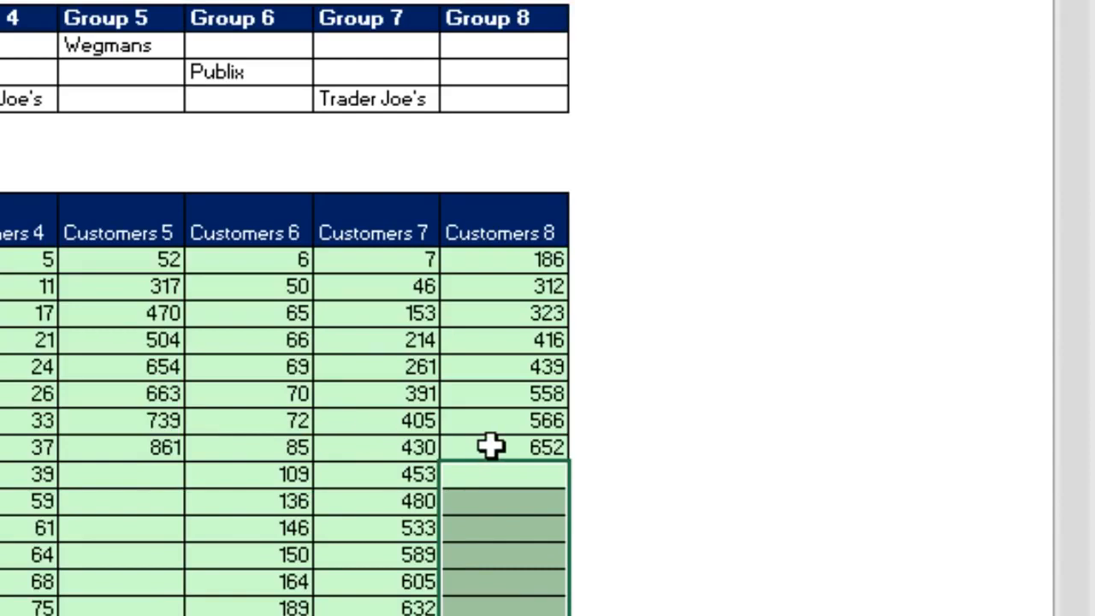
{"action": "left_click", "coordinate": [491, 445]}
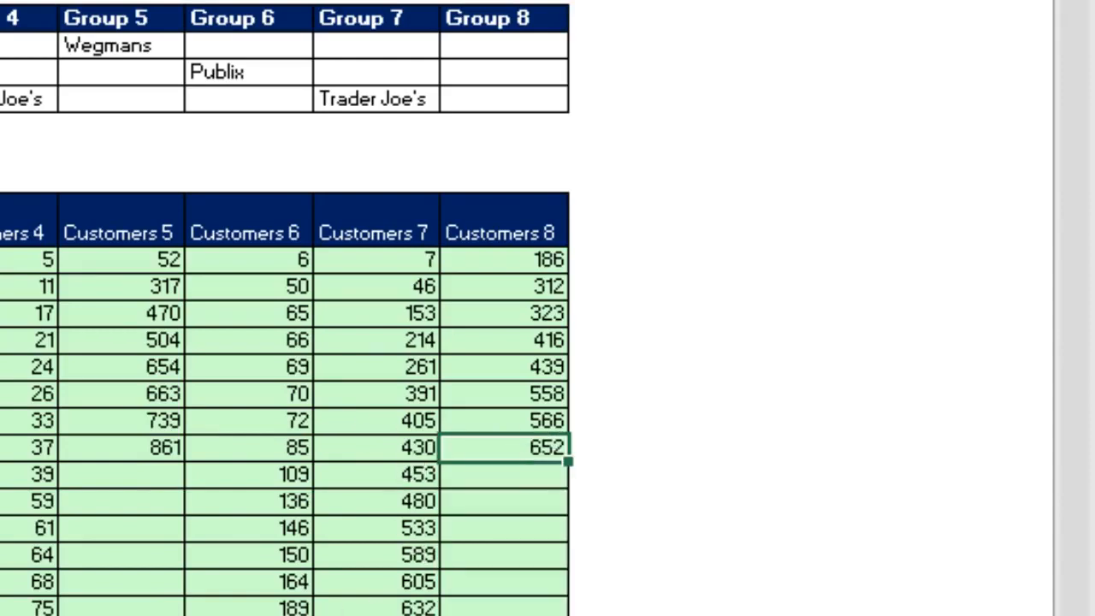
{"action": "left_click_drag", "start_coordinate": [556, 614], "coordinate": [607, 614]}
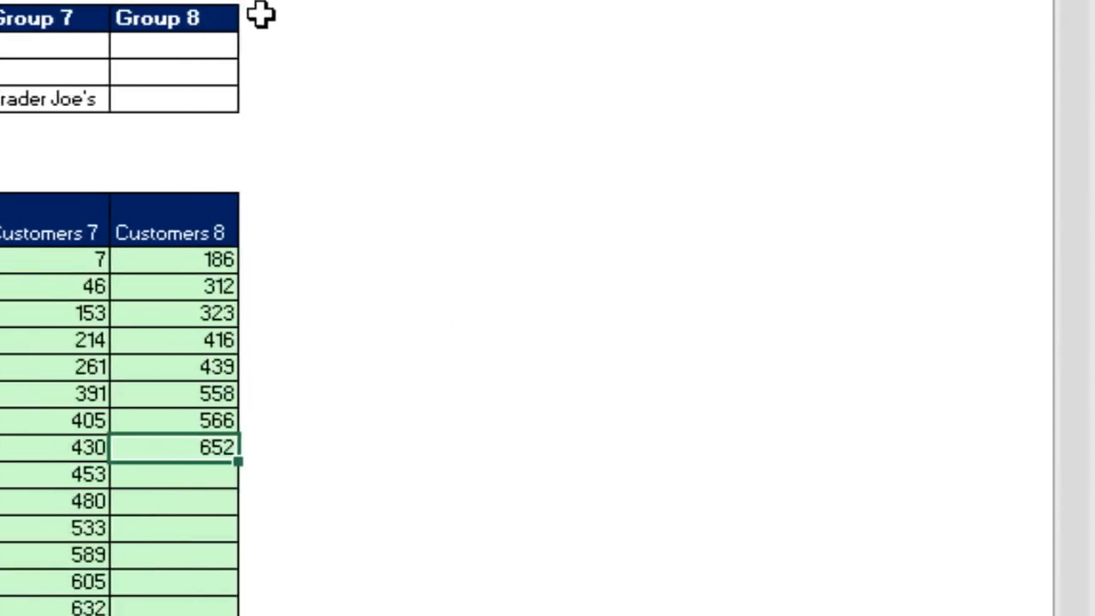
{"action": "key", "text": "F2"}
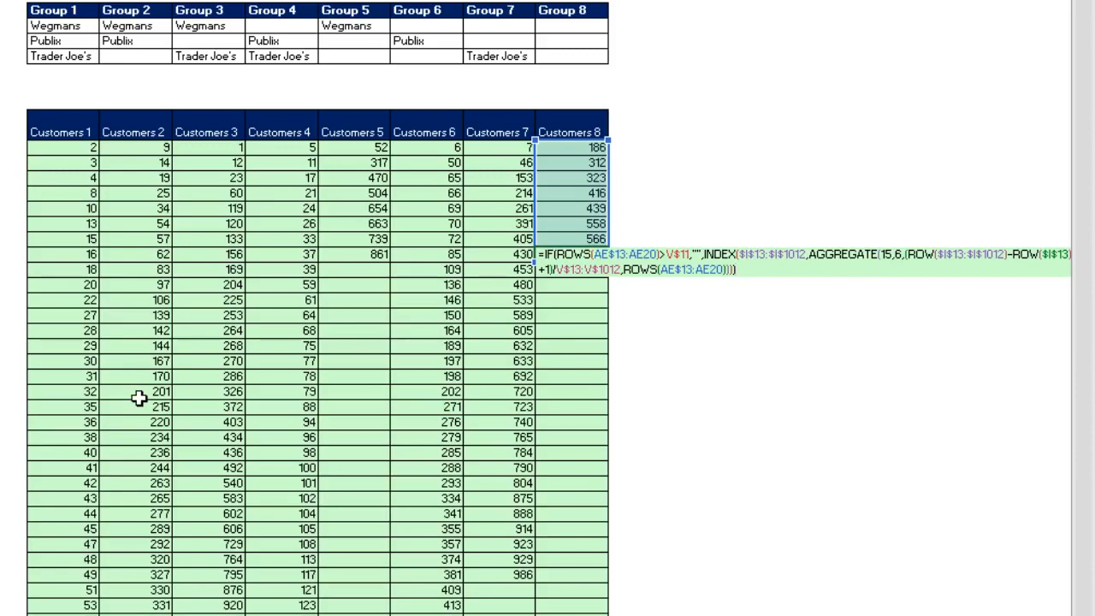
{"action": "key", "text": "ctrl+Return"}
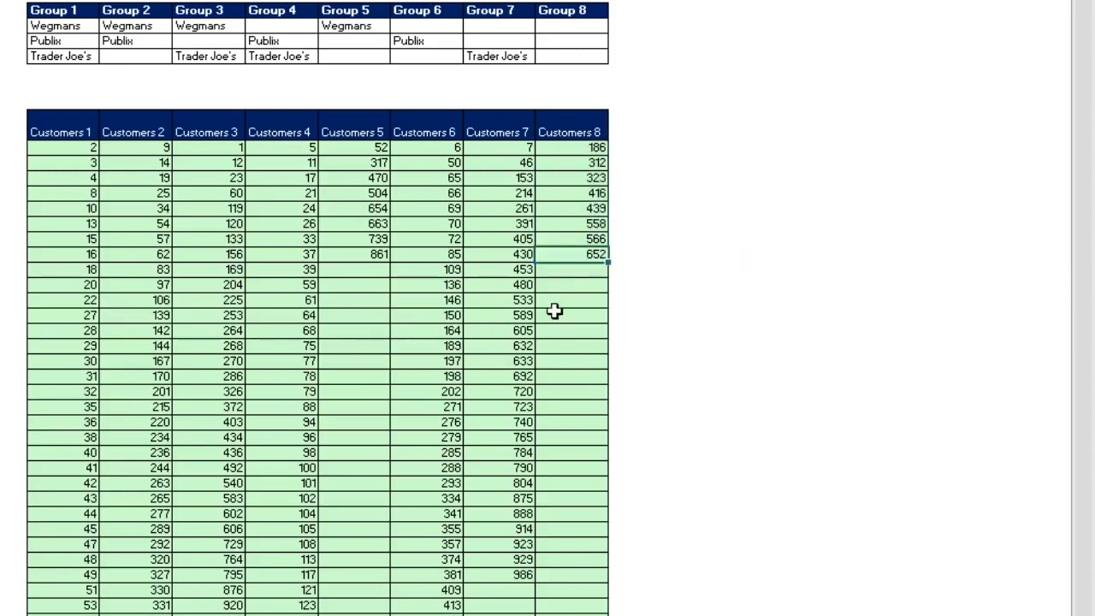
- Examine the logical test and the empty-string argument in the first blank Customers 8 cell's formula
{"action": "left_click", "coordinate": [567, 274]}
{"action": "key", "text": "F2"}
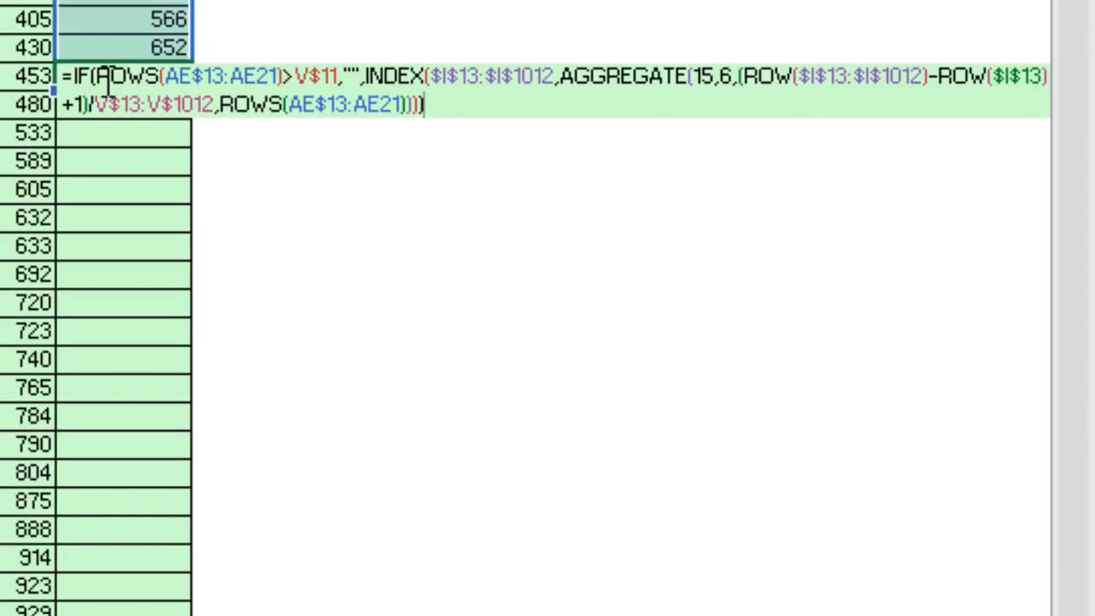
{"action": "left_click", "coordinate": [107, 79]}
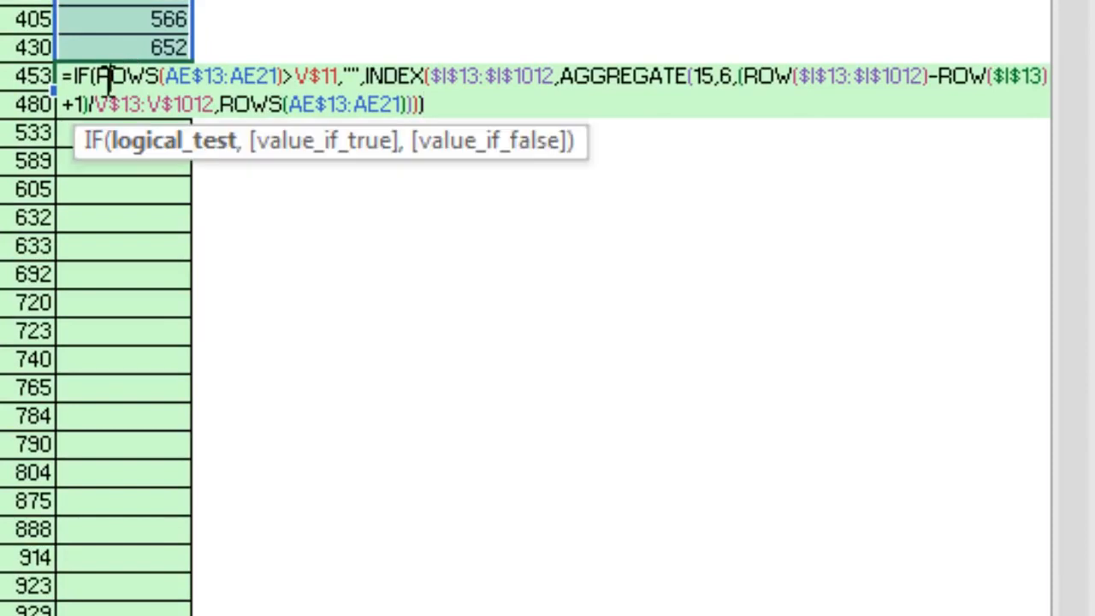
{"action": "left_click", "coordinate": [135, 159]}
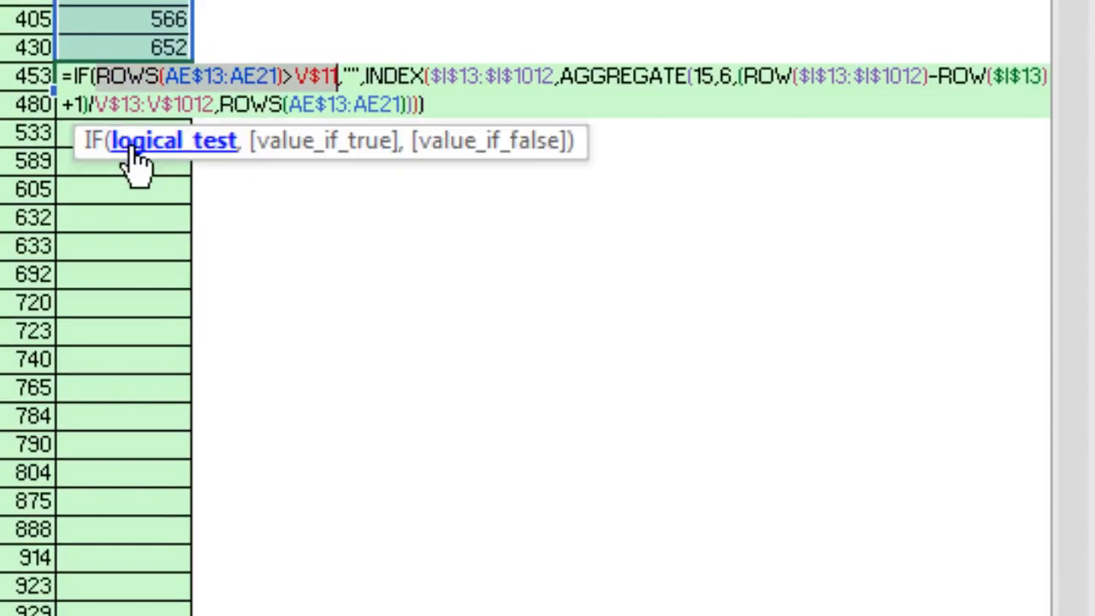
{"action": "double_click", "coordinate": [351, 76]}
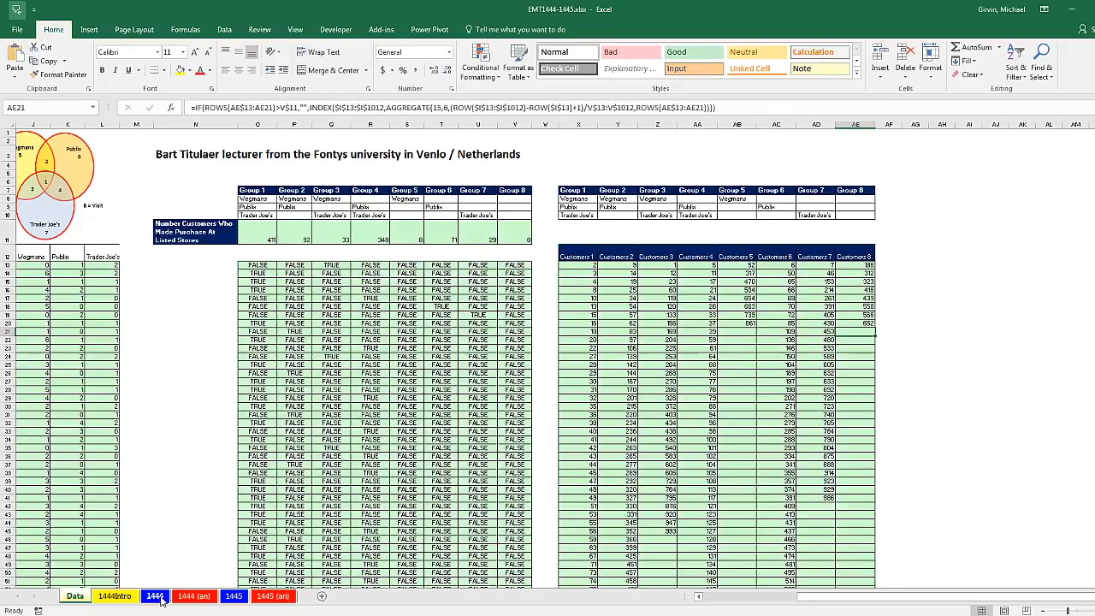
- Return to the 1444 sheet and review the first Group 1 list formula and the first Group 1 AND flag formula
{"action": "left_click", "coordinate": [159, 597]}
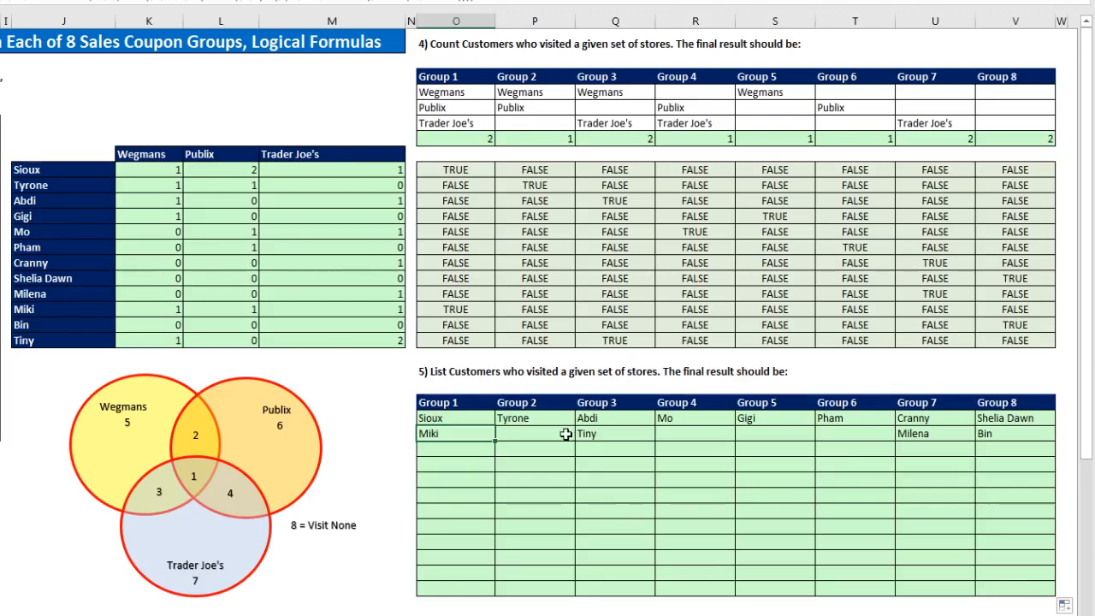
{"action": "double_click", "coordinate": [460, 417]}
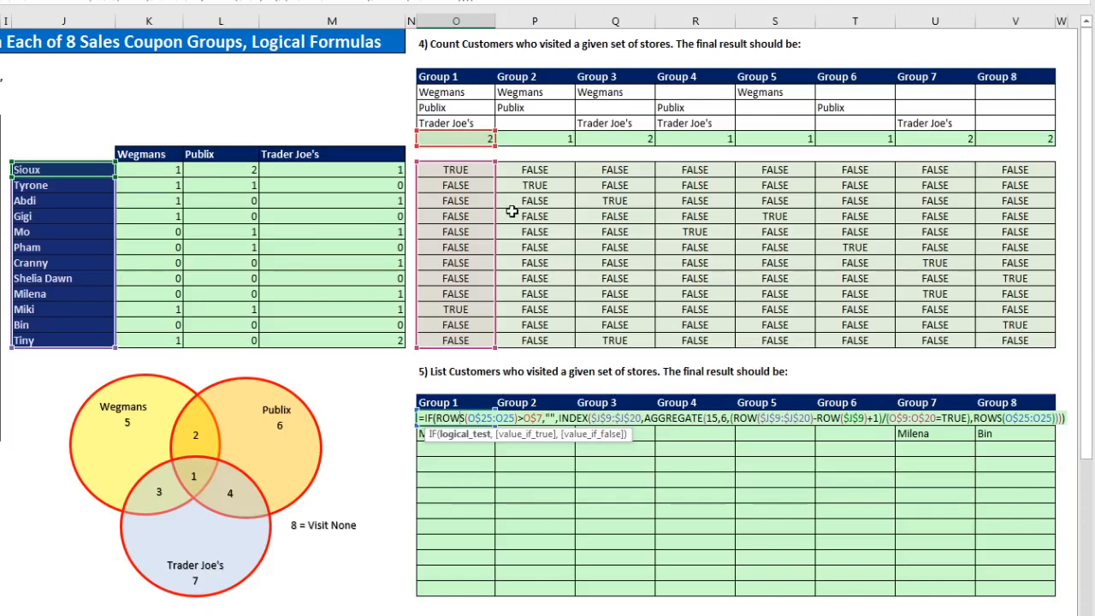
{"action": "key", "text": "ctrl+Return"}
{"action": "double_click", "coordinate": [477, 171]}
{"action": "key", "text": "Escape"}
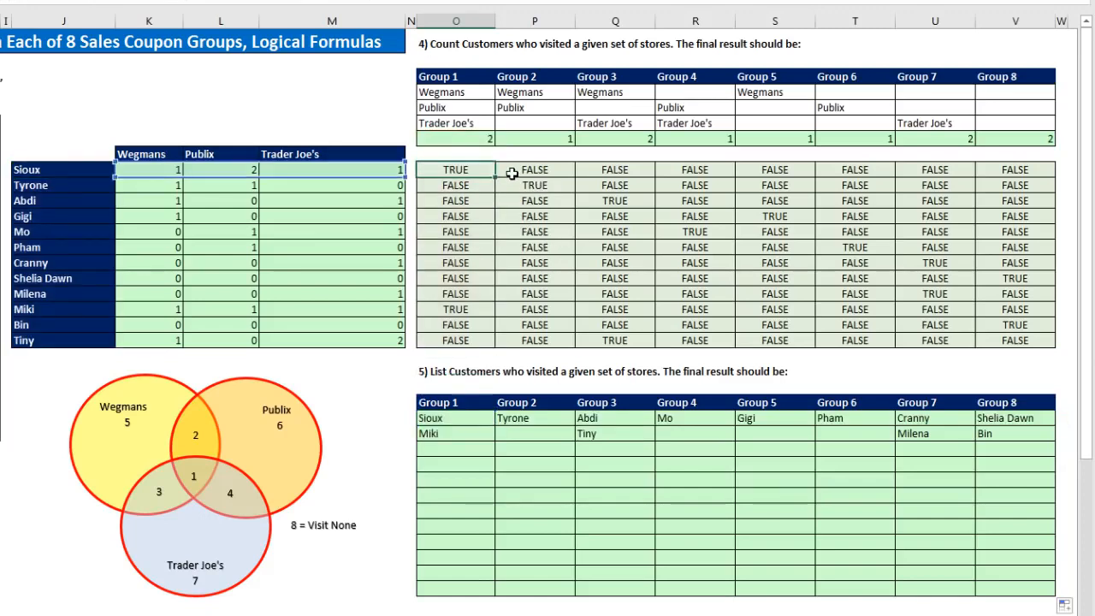
- Review the logical formulas in the first row of the Group 2 and Group 8 flag columns
{"action": "double_click", "coordinate": [509, 171]}
{"action": "key", "text": "Escape"}
{"action": "double_click", "coordinate": [1007, 170]}
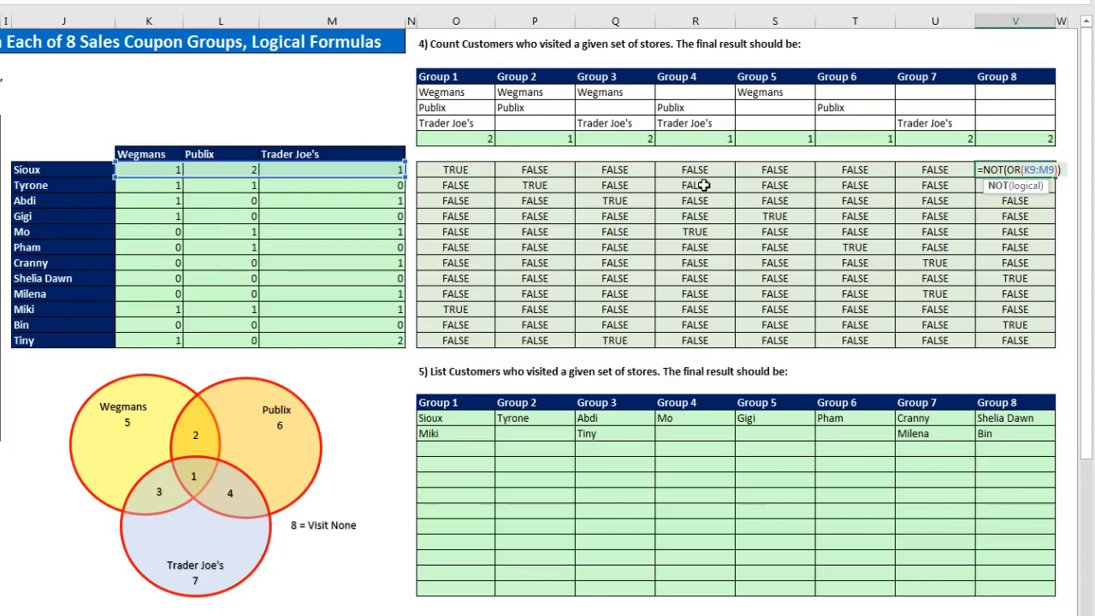
{"action": "key", "text": "Escape"}
- Review the COUNTIFS formulas behind the Group 1 customer count and the first customer's Wegmans visit count
{"action": "left_click", "coordinate": [459, 136]}
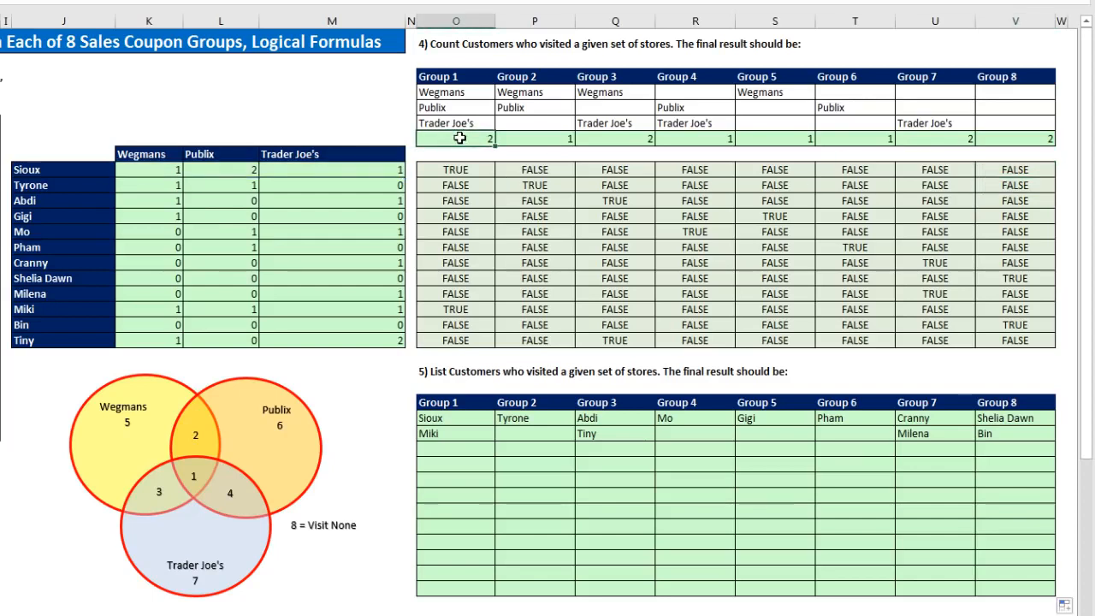
{"action": "double_click", "coordinate": [460, 137]}
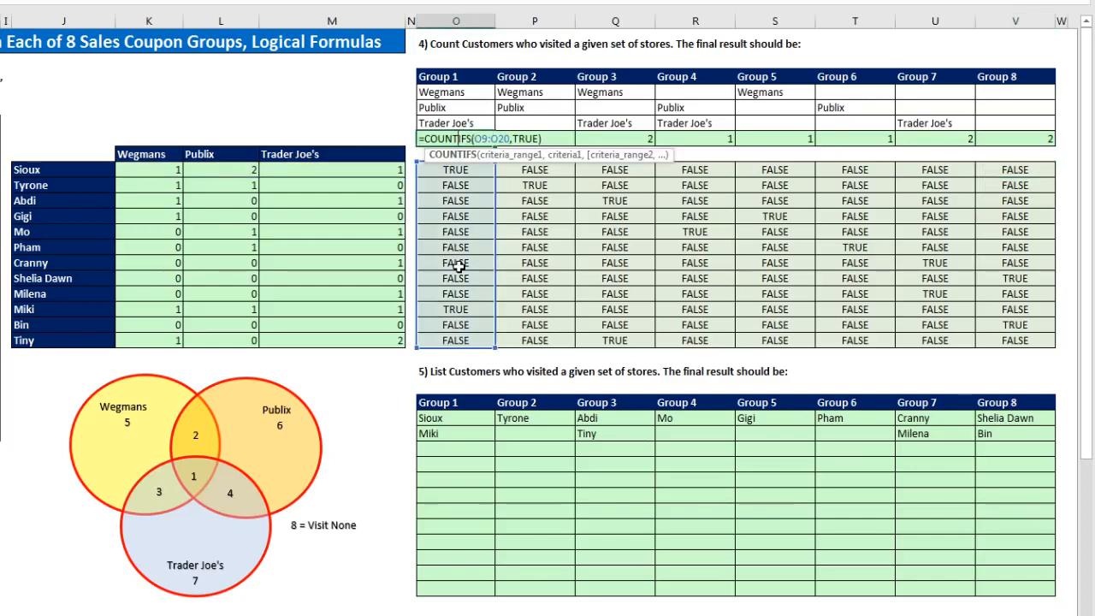
{"action": "key", "text": "Escape"}
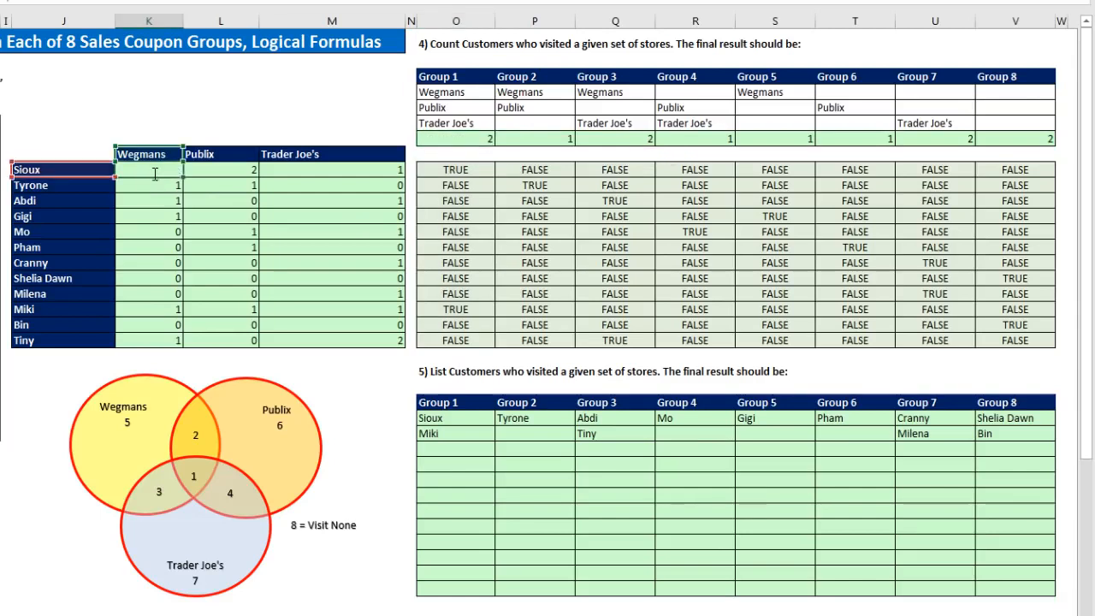
{"action": "double_click", "coordinate": [153, 174]}
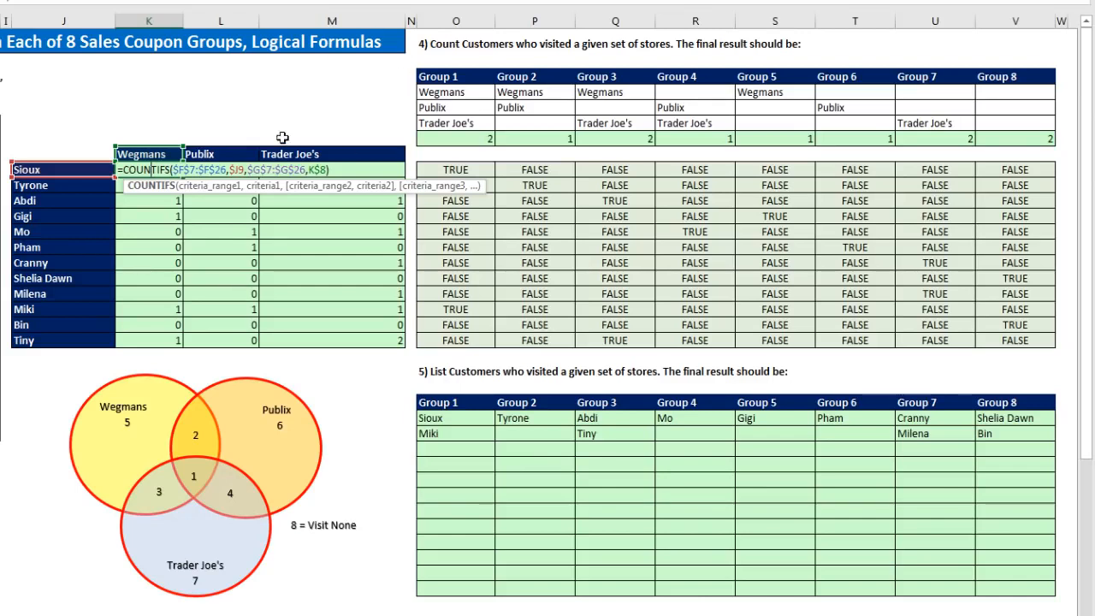
{"action": "key", "text": "ctrl+Return"}
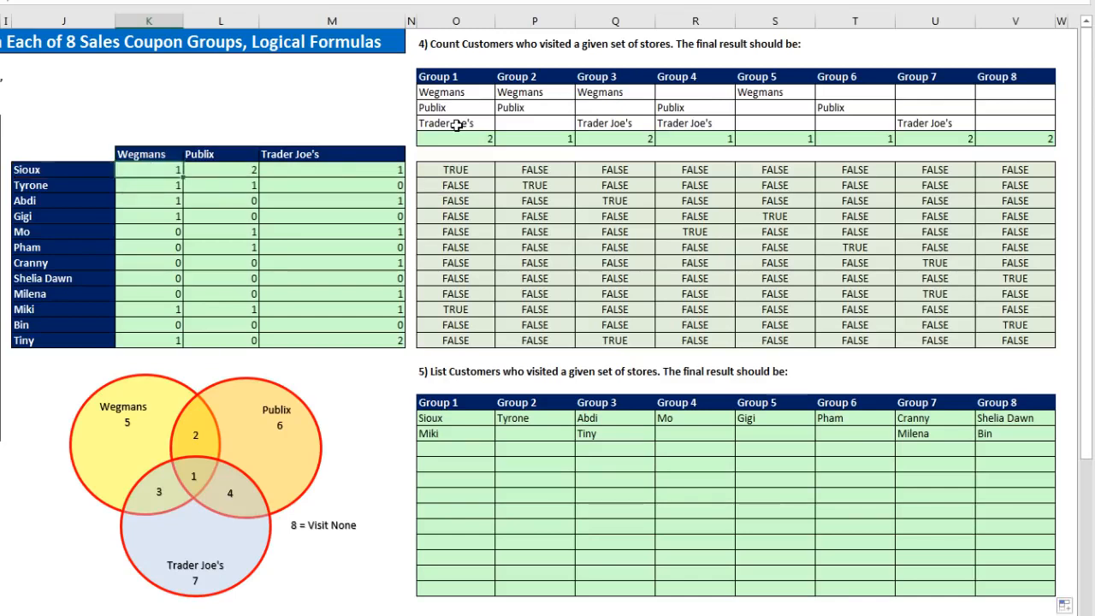
- Highlight the whole block of store visit counts and group flags, K9:V20, and return to the Group 1 count cell
{"action": "left_click", "coordinate": [468, 139]}
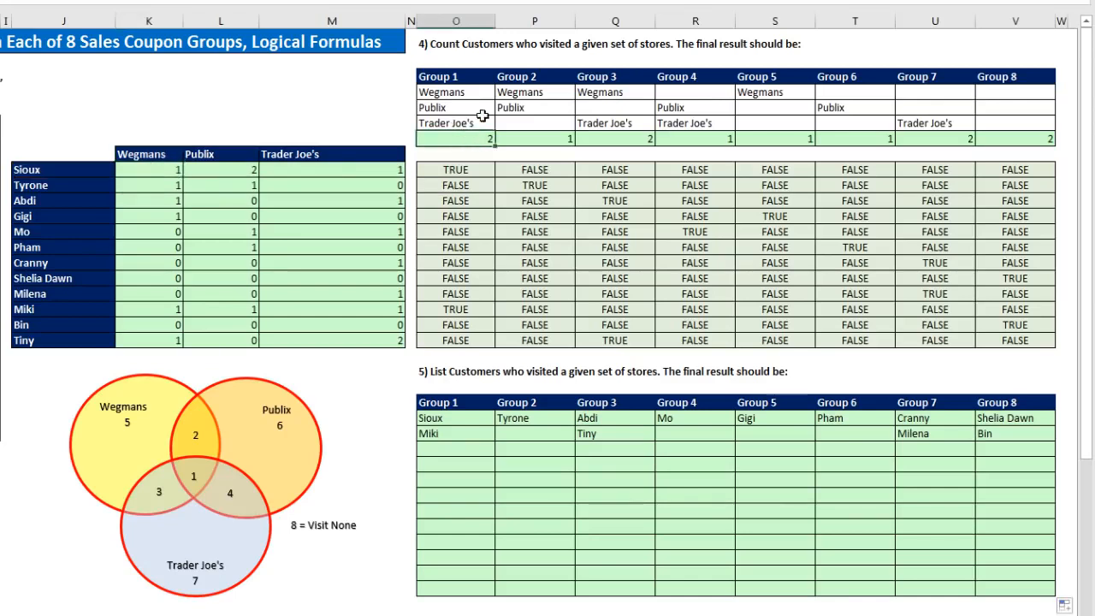
{"action": "left_click_drag", "start_coordinate": [154, 171], "coordinate": [1024, 345]}
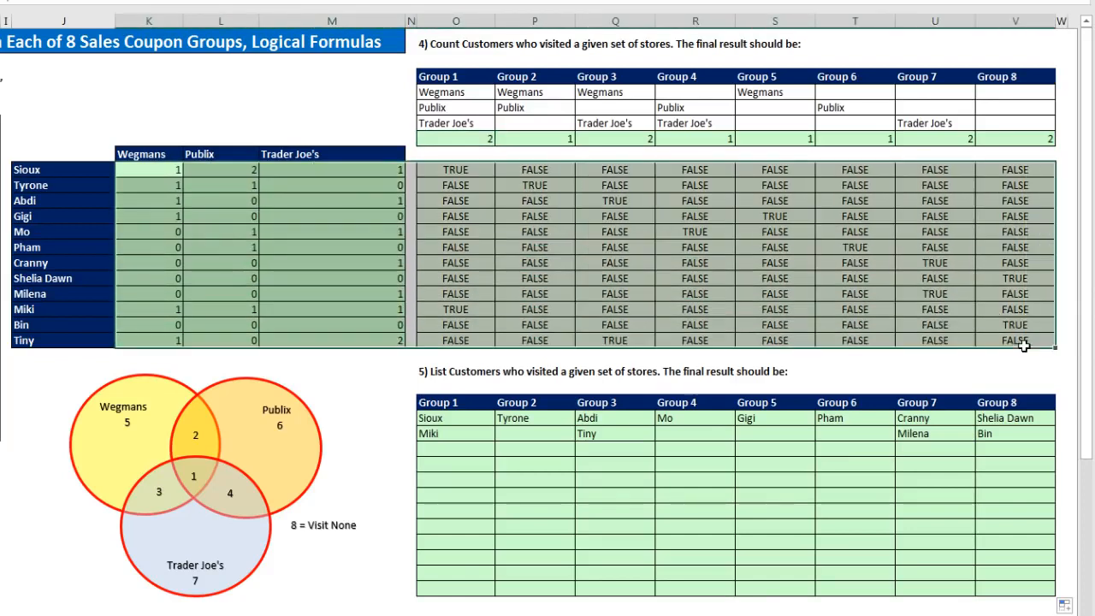
{"action": "left_click", "coordinate": [464, 139]}
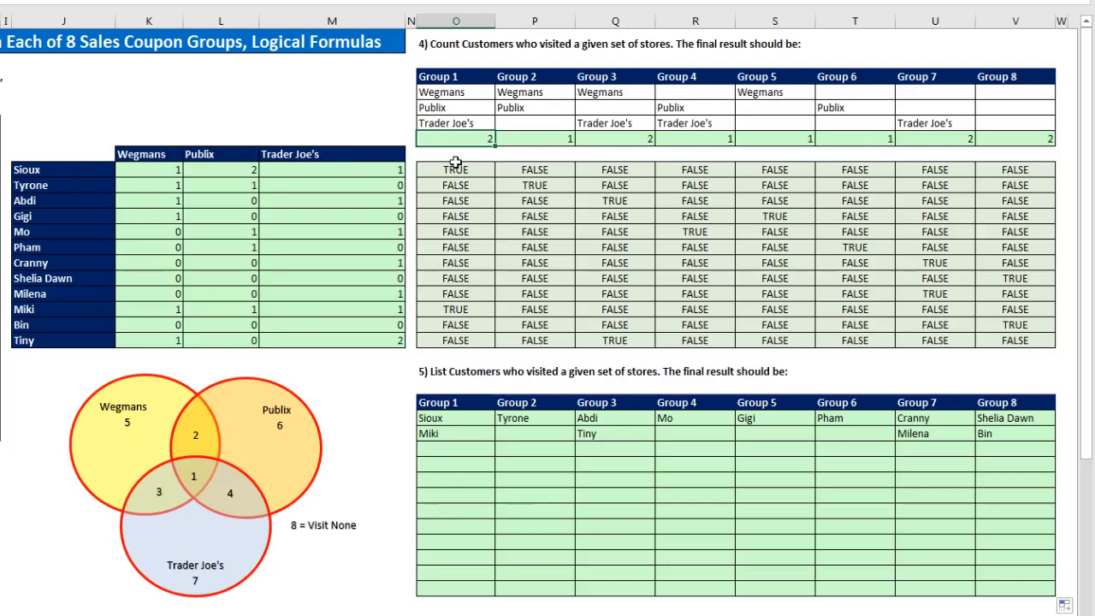